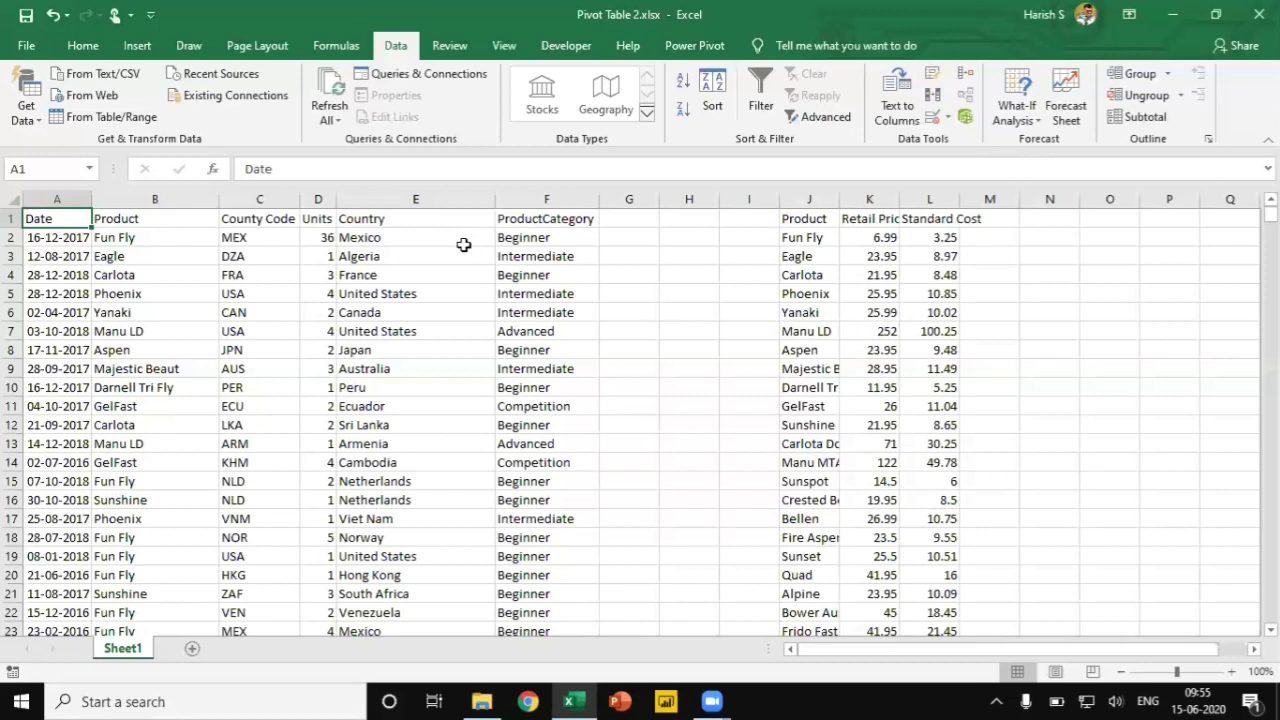
- Insert three blank columns at column G, between the ProductCategory data and the product price list
click(631, 201)
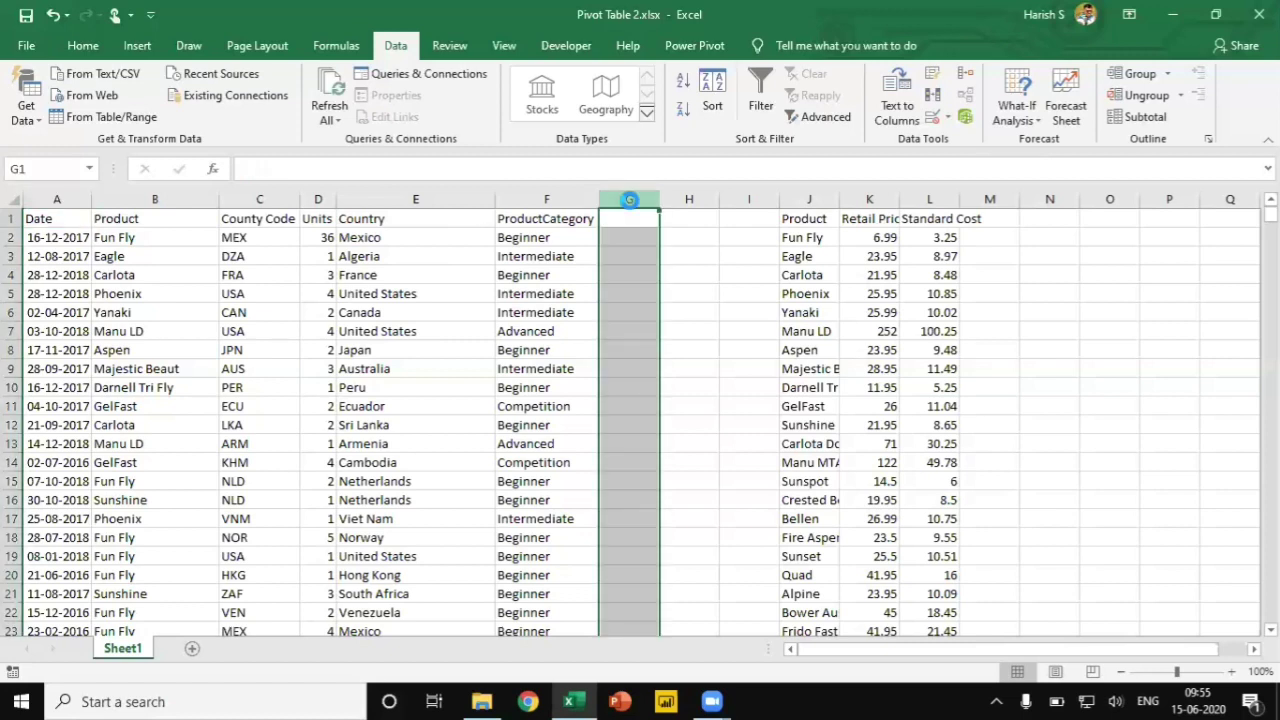
key(ctrl+shift+plus)
key(ctrl+shift+plus)
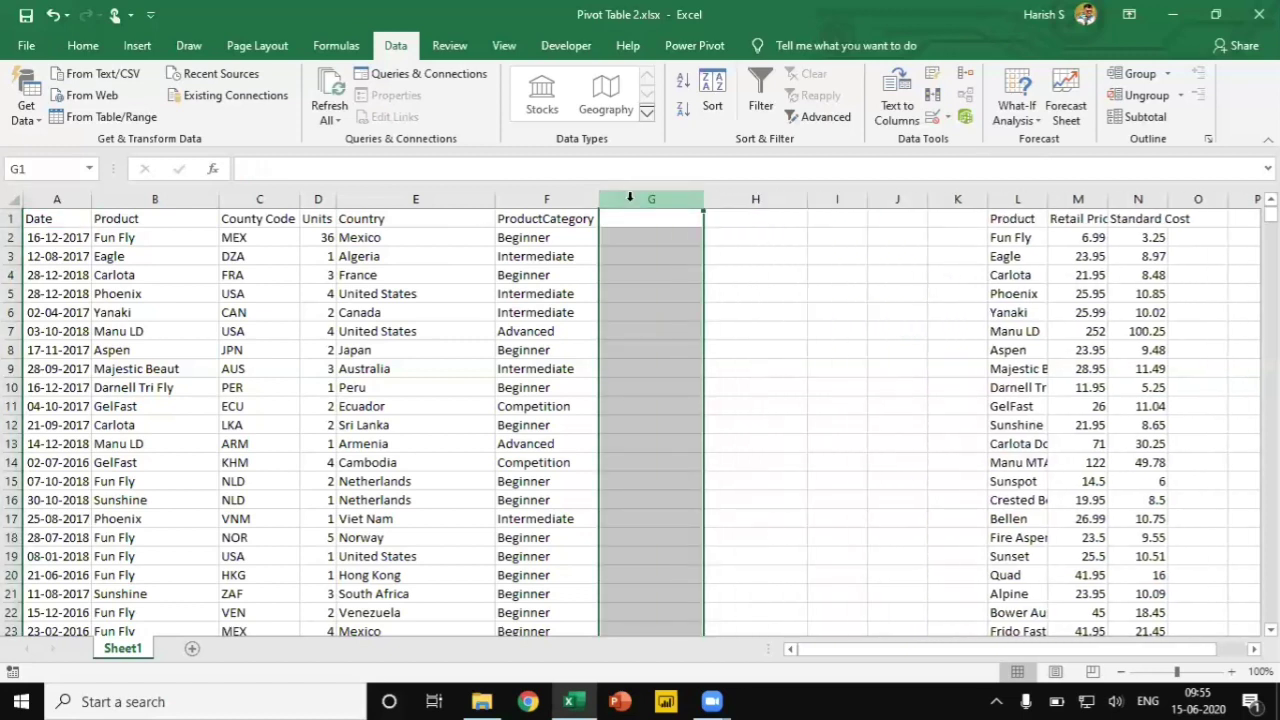
key(ctrl+shift+plus)
- Enter the header "Retail Price" in cell G1
click(646, 220)
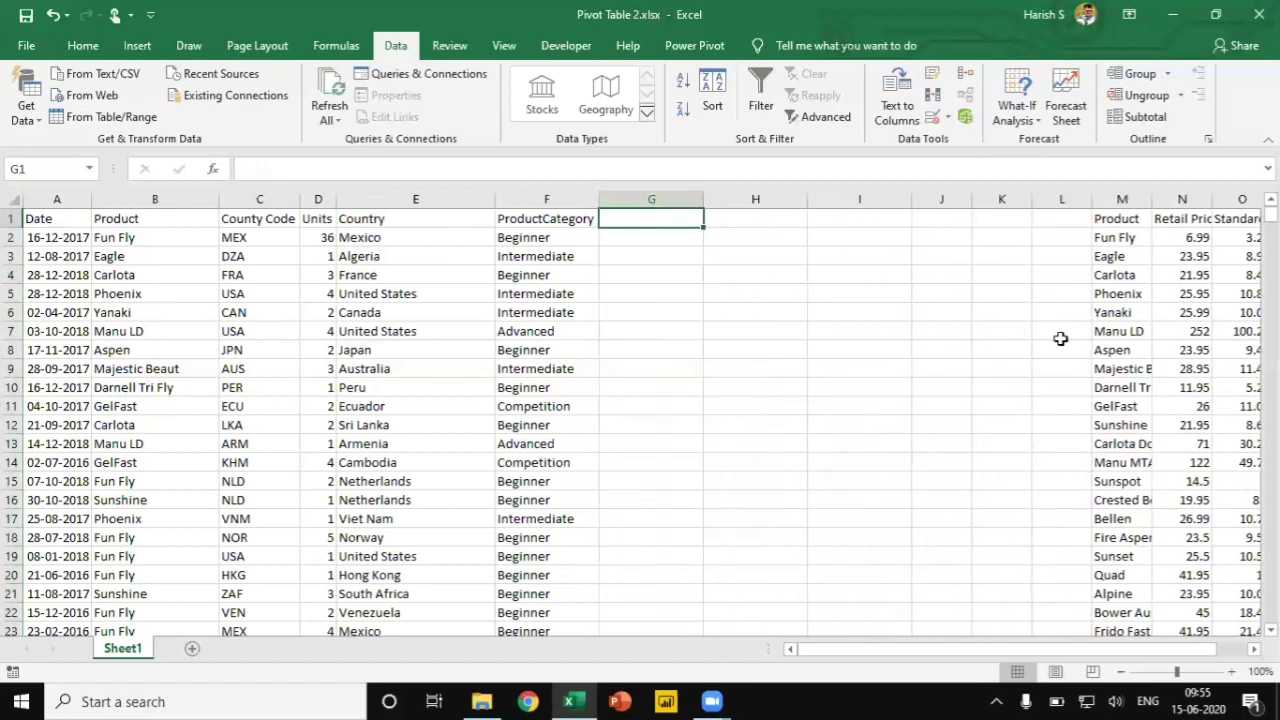
text(Retail )
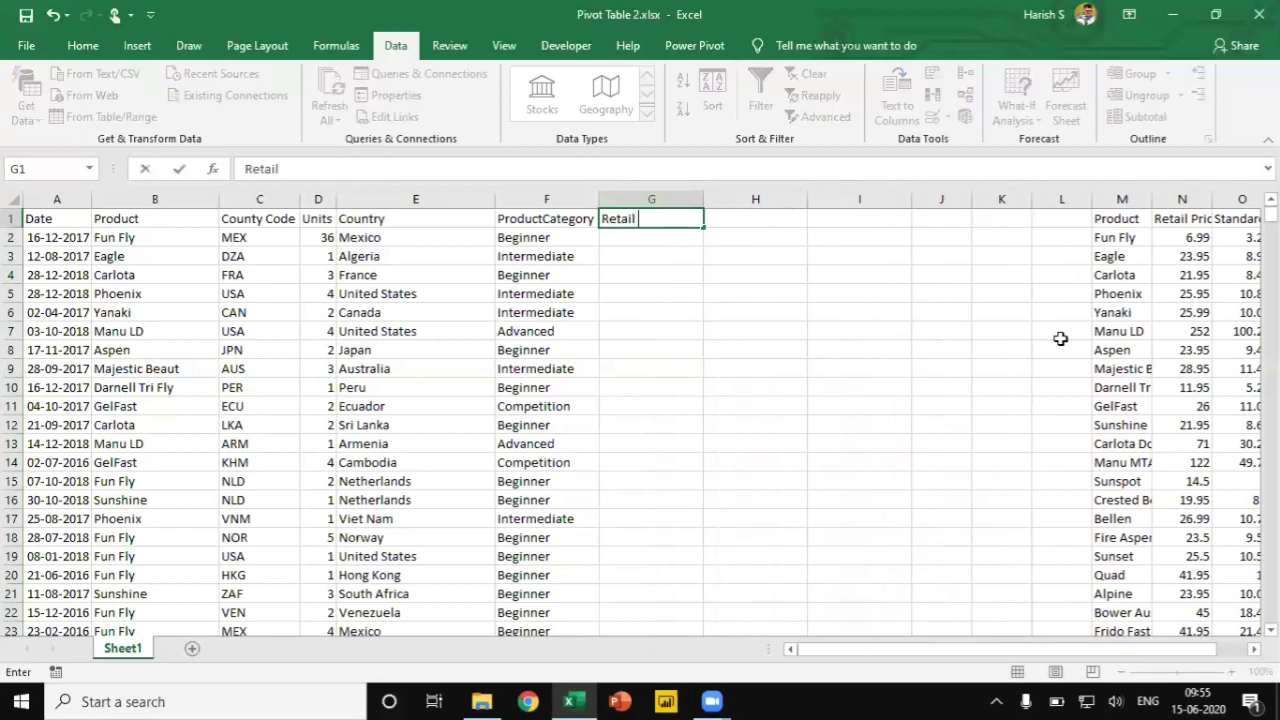
text(Price)
key(Return)
- Start a VLOOKUP formula in G2 with the product in B2 as the lookup value
text(=)
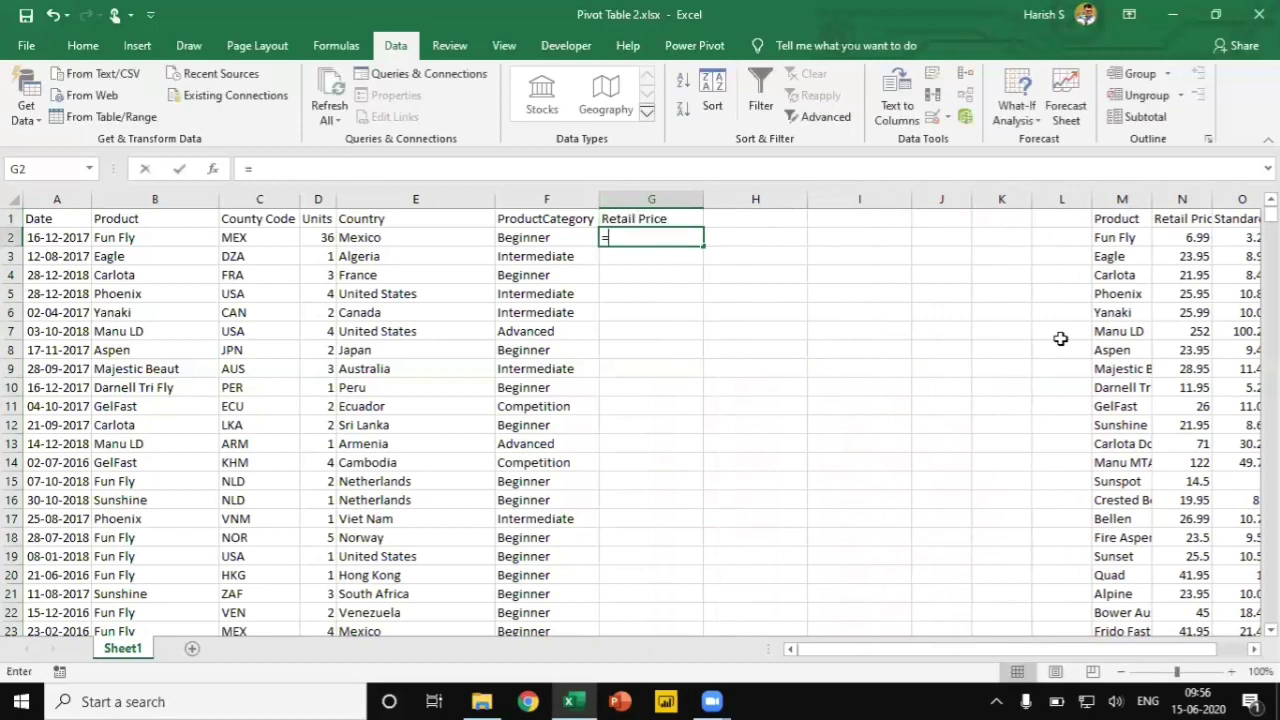
text(vlo)
key(Tab)
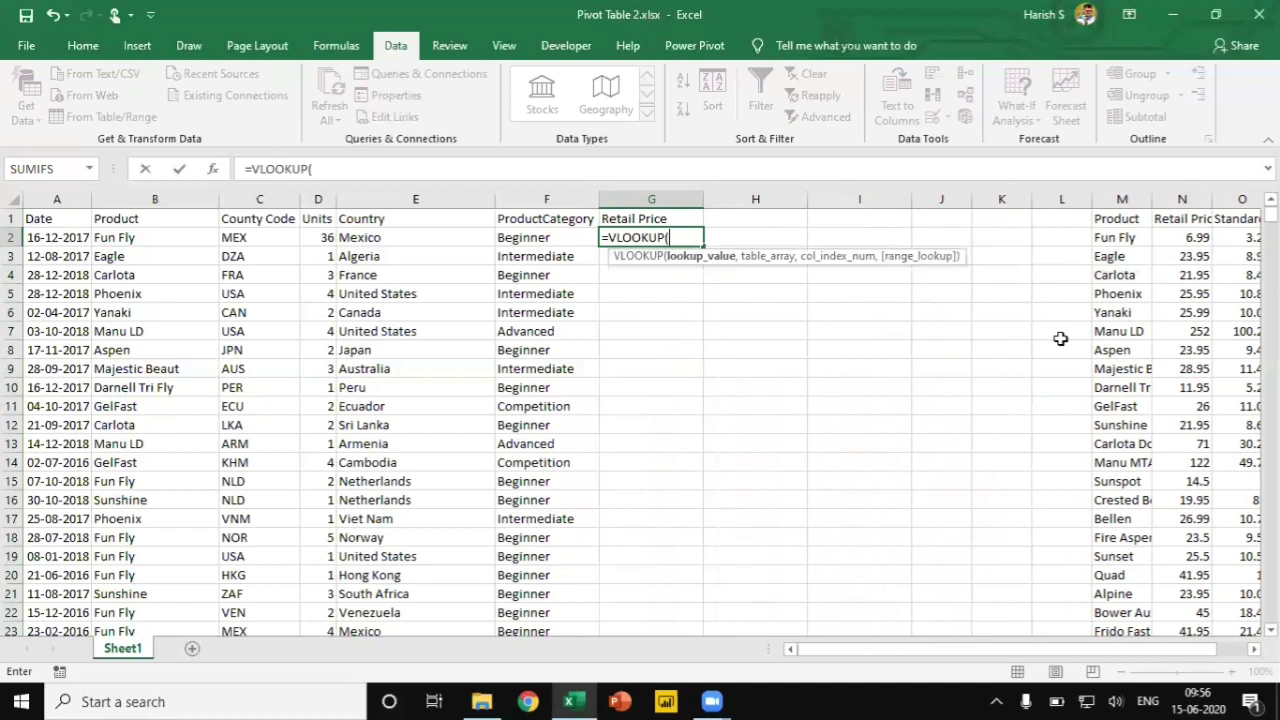
key(Left)
key(Left)
key(Left)
key(Left)
key(Left)
key(Left)
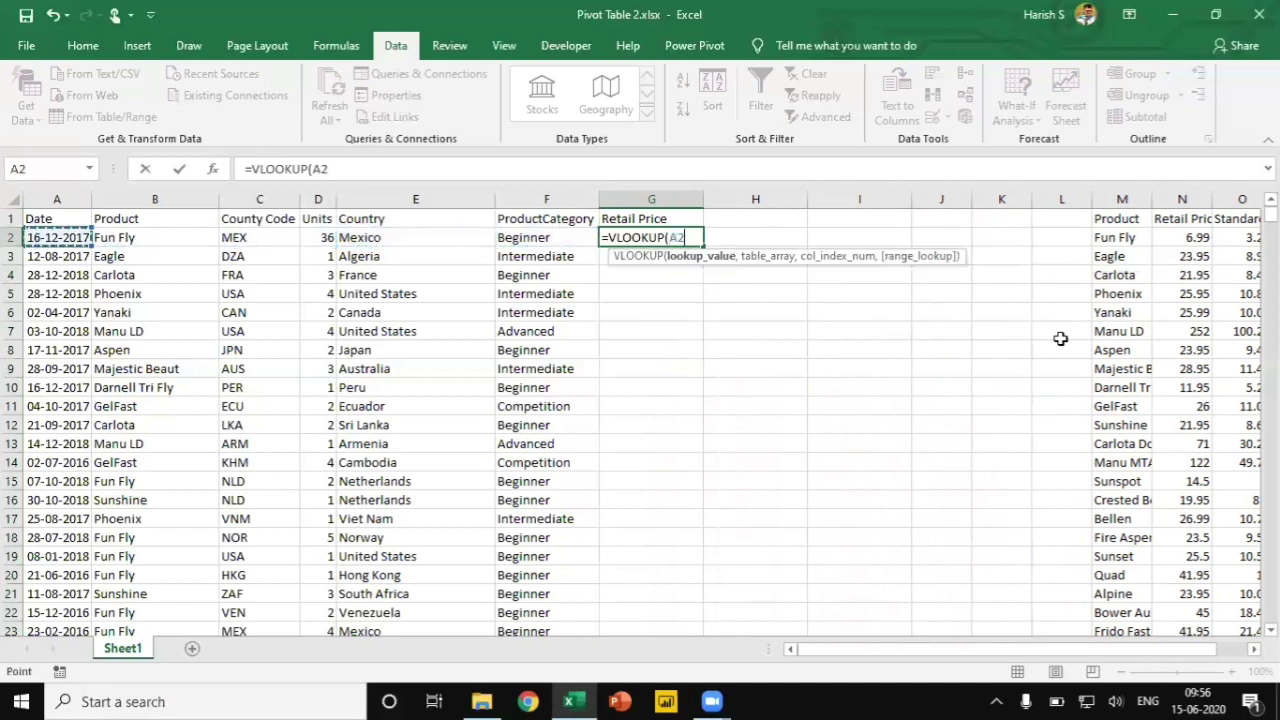
key(Right)
text(,)
- Set the VLOOKUP table array to the whole price list columns M:O
key(Right)
key(Right)
key(Right)
key(Right)
key(Right)
key(Right)
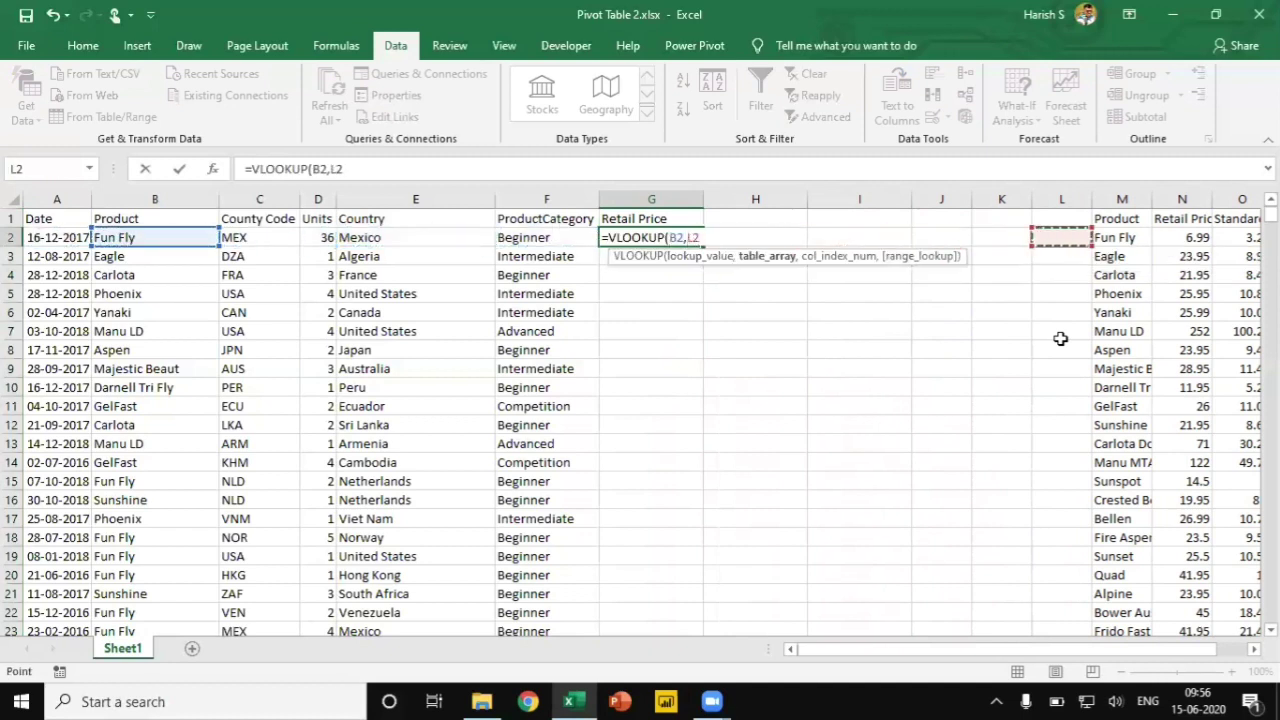
key(Up)
key(ctrl+space)
key(shift+Right)
key(shift+Right)
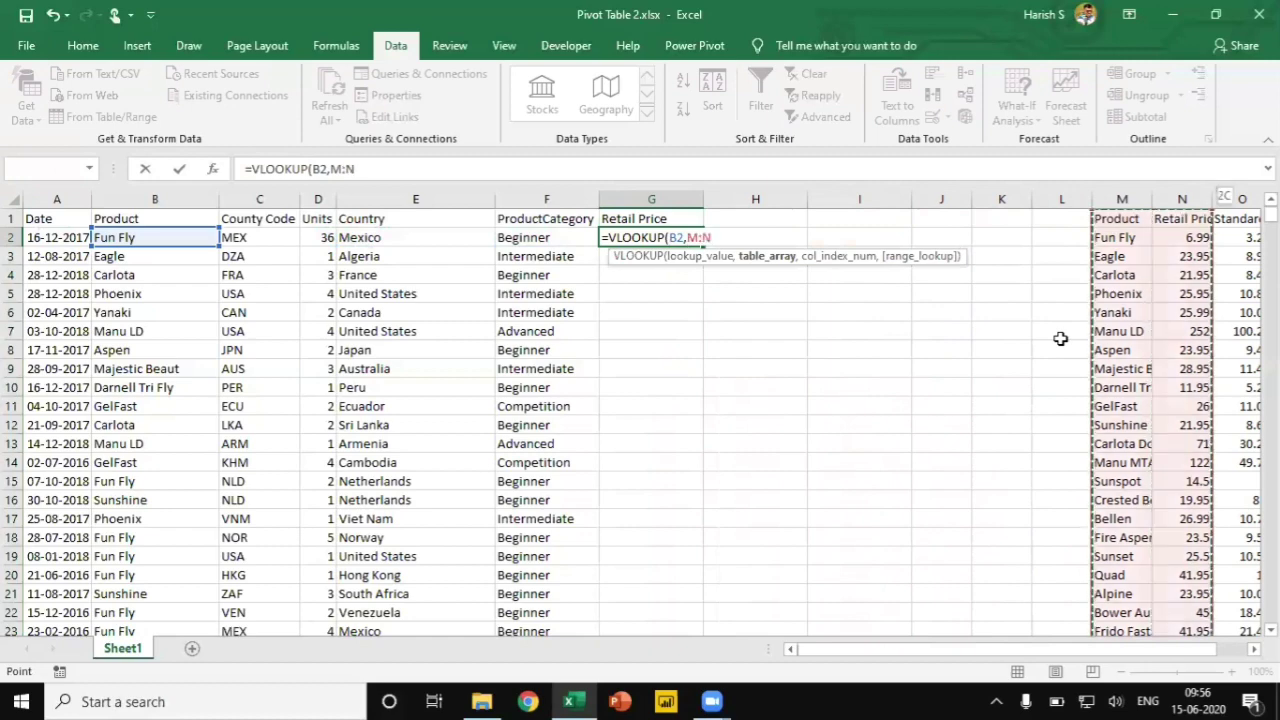
- Complete the formula in G2 as =VLOOKUP(B2,M:O,2,0), with column index 2 and exact match
text(,2)
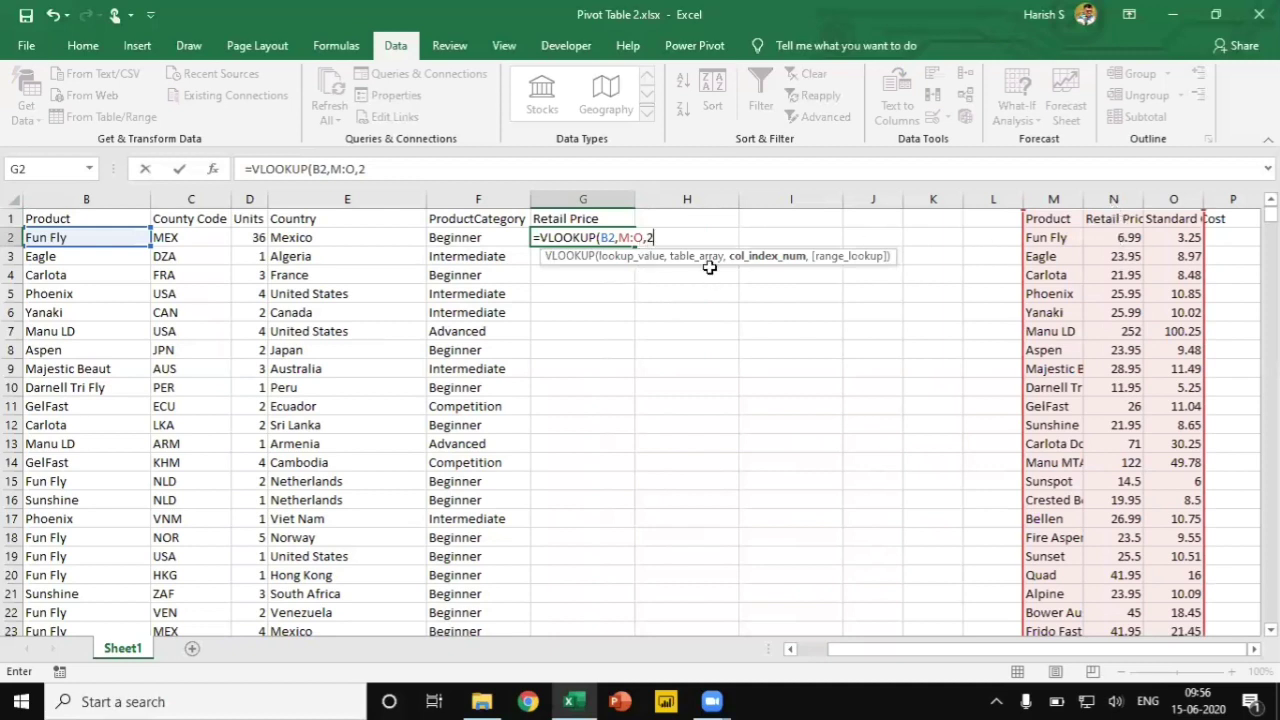
text(,)
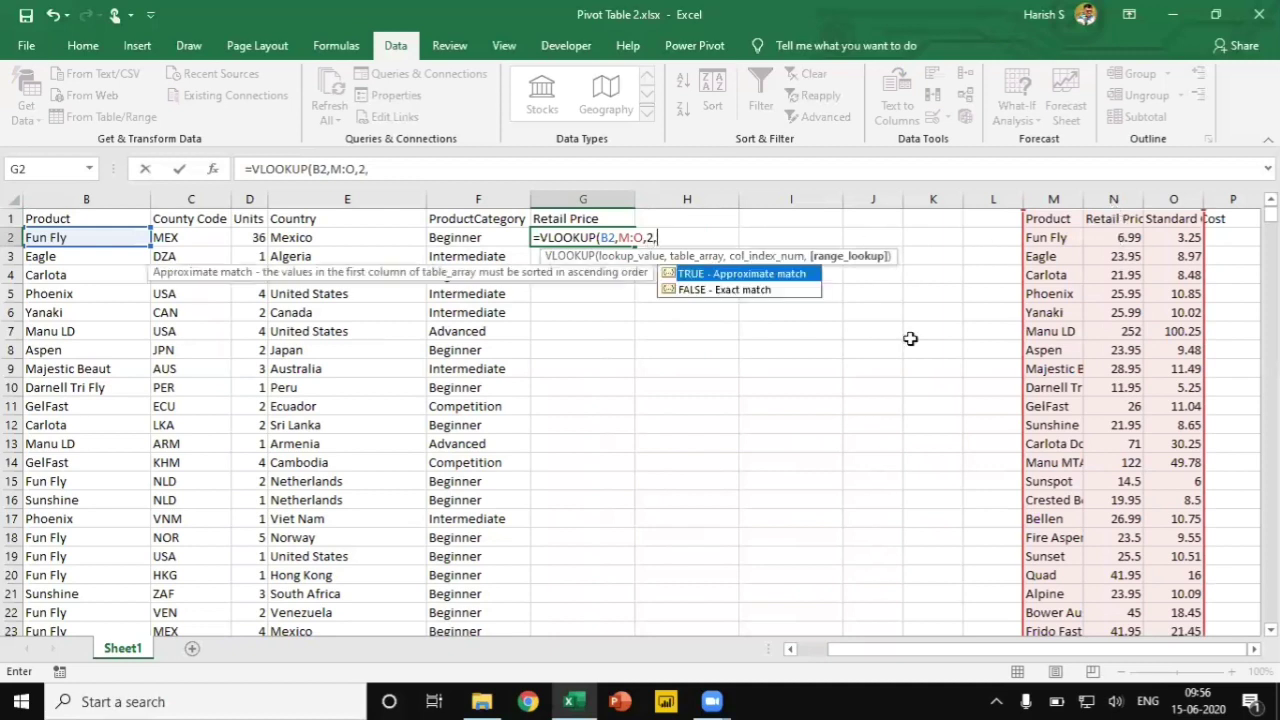
text(0))
key(Return)
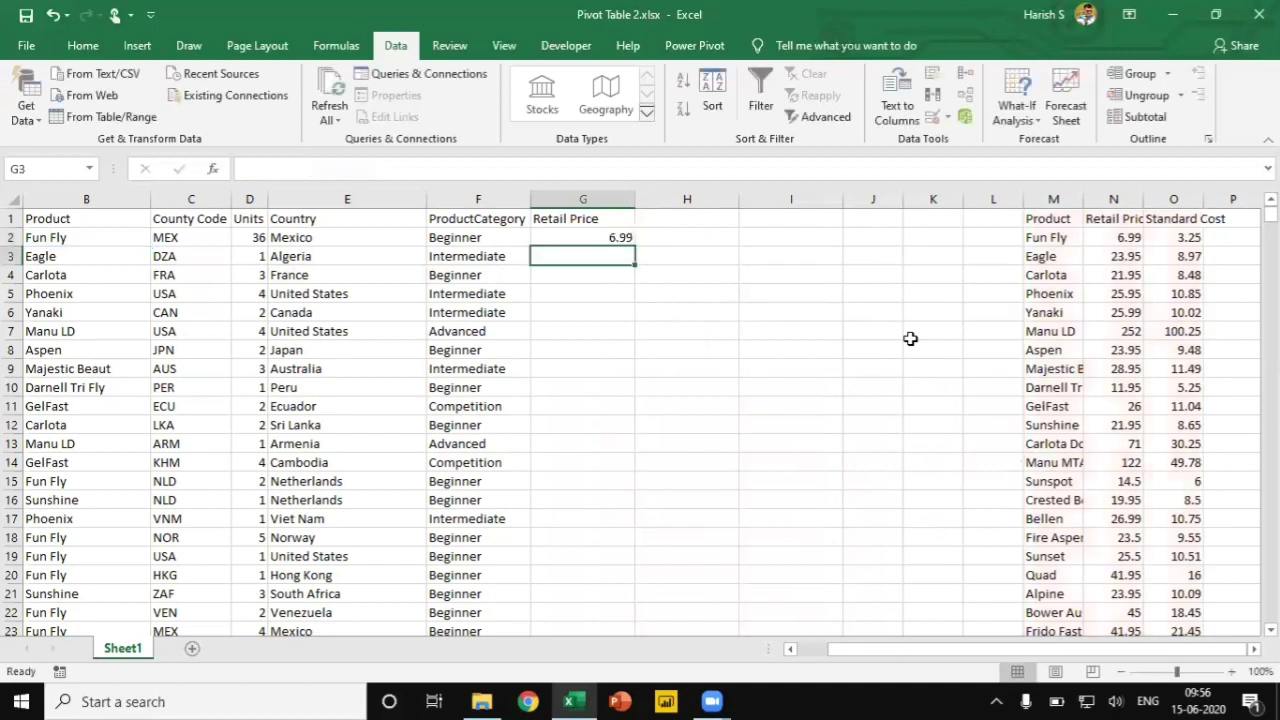
- Enter the header "Standard Cost" in cell H1
key(Up)
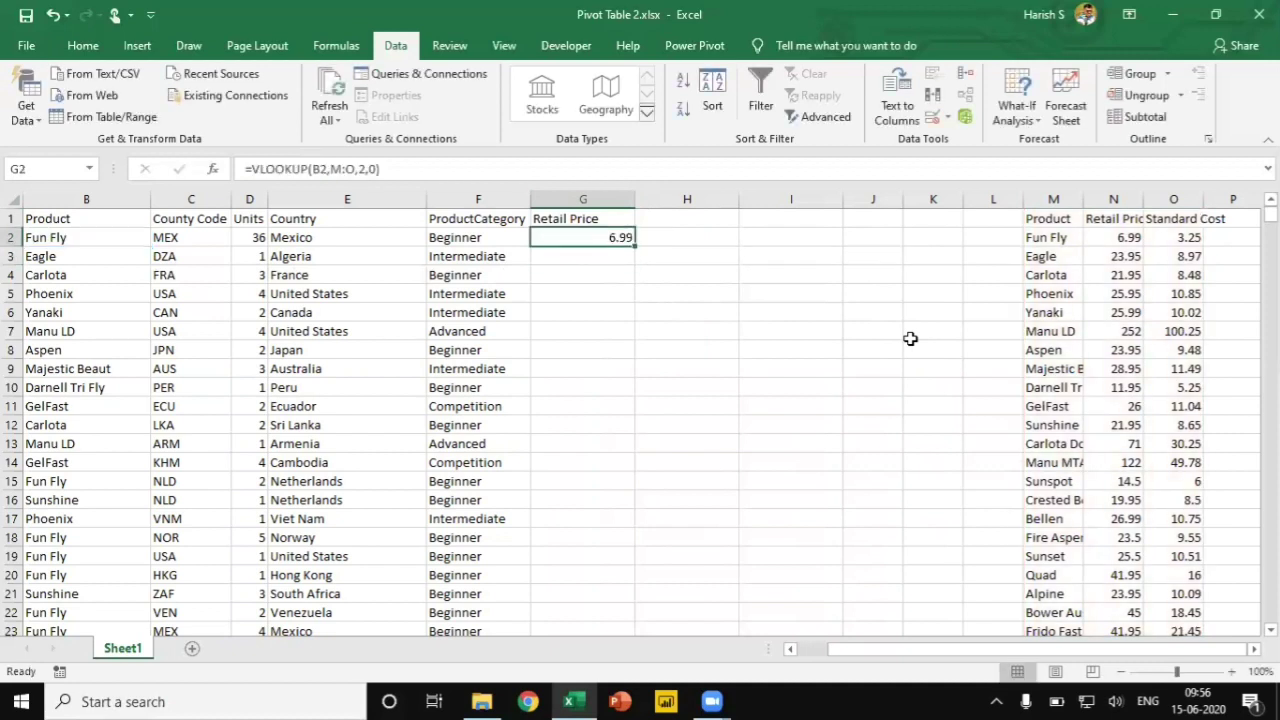
key(Up)
key(Right)
text(Stan)
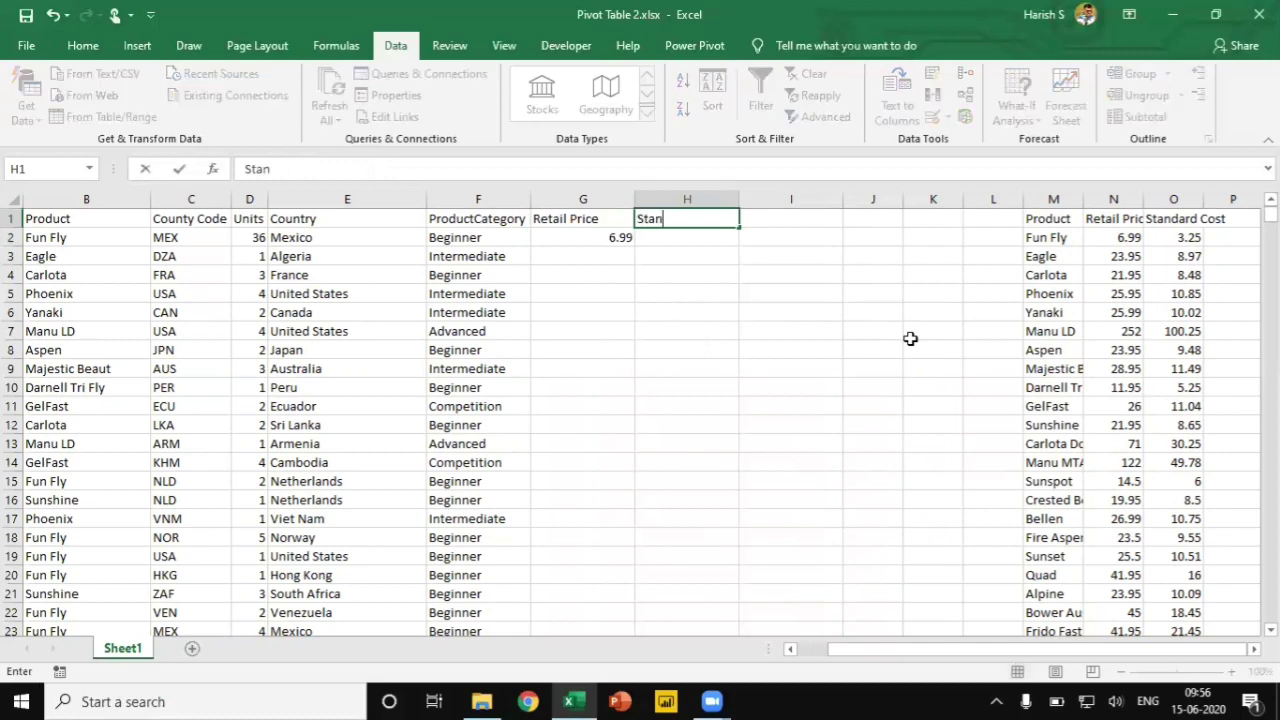
text(dard Cost)
key(Return)
- Copy the retail price formula text from G2 into H2 with its references unchanged
key(Left)
key(F2)
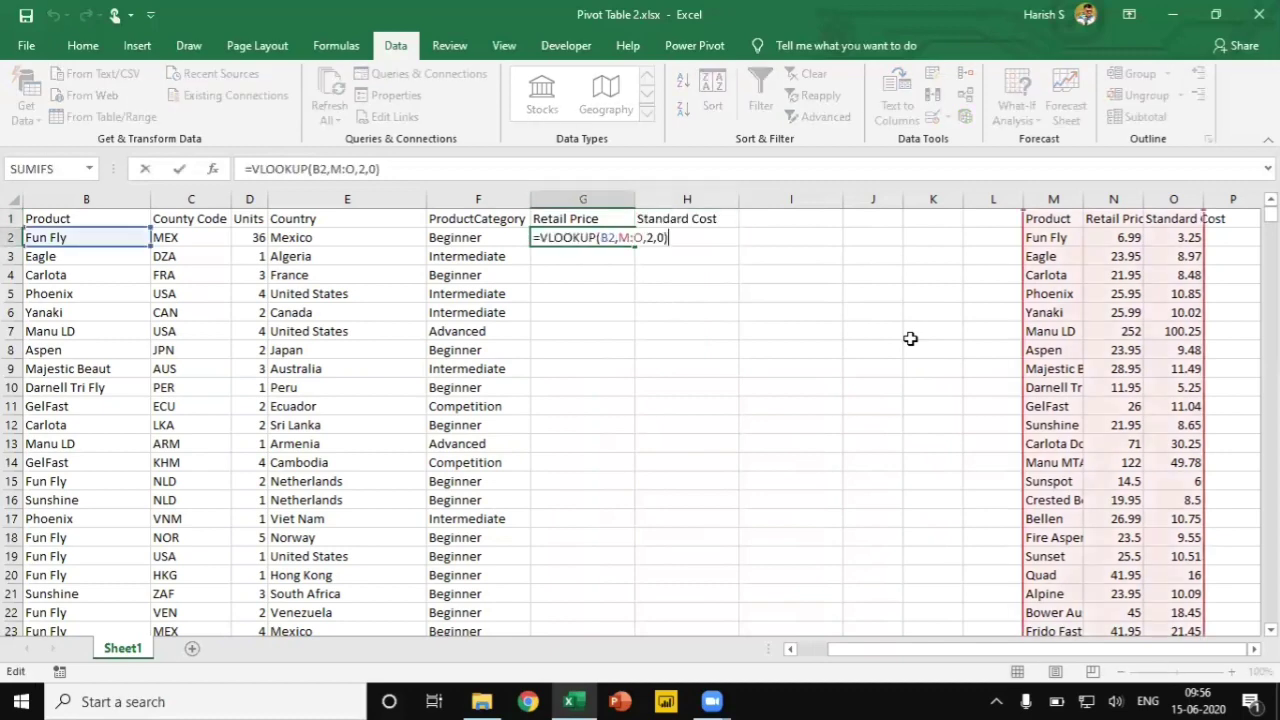
key(Tab)
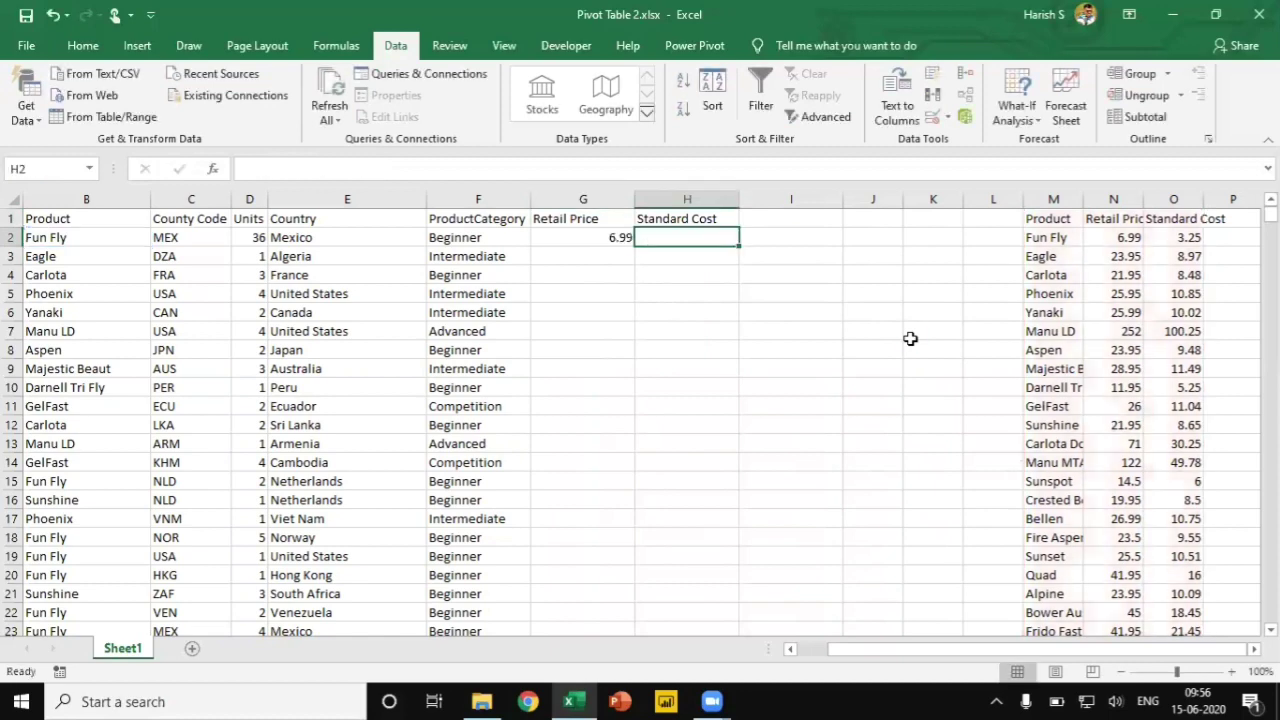
key(ctrl+v)
key(ctrl+Return)
- Change the column index in the H2 formula to 3, giving =VLOOKUP(B2,M:O,3,0)
key(F2)
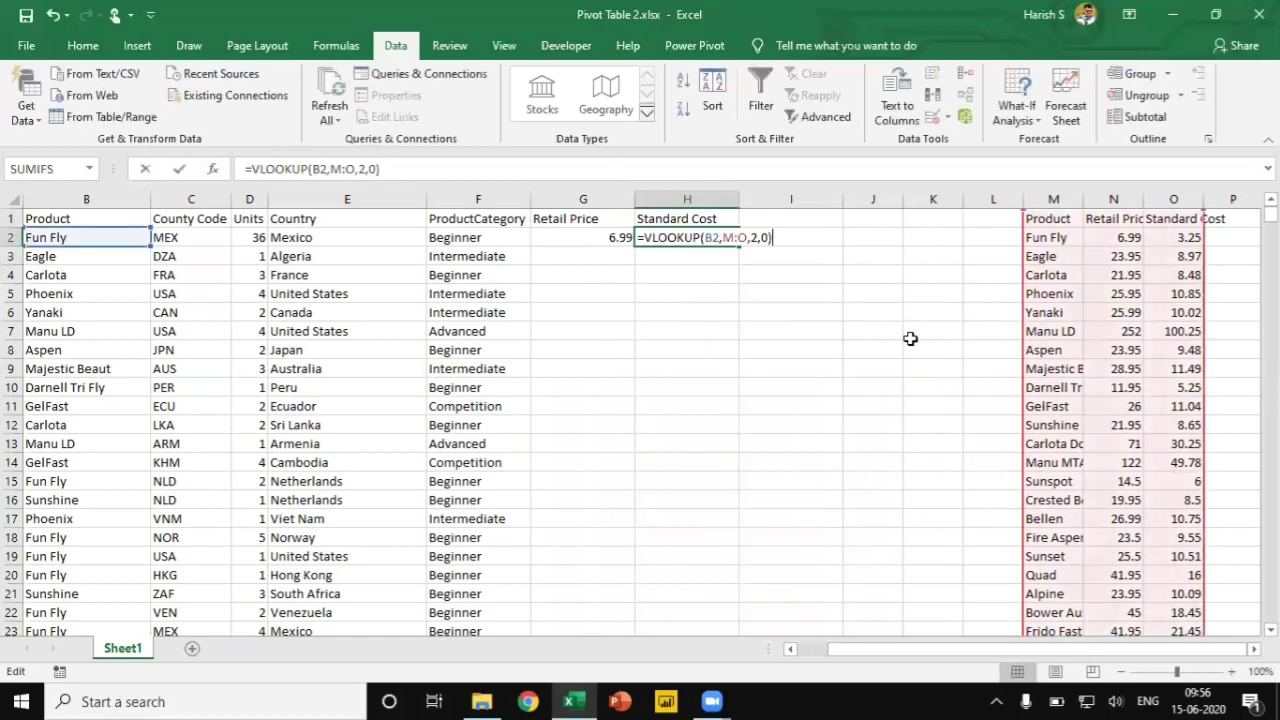
key(Left)
key(Left)
key(Left)
key(BackSpace)
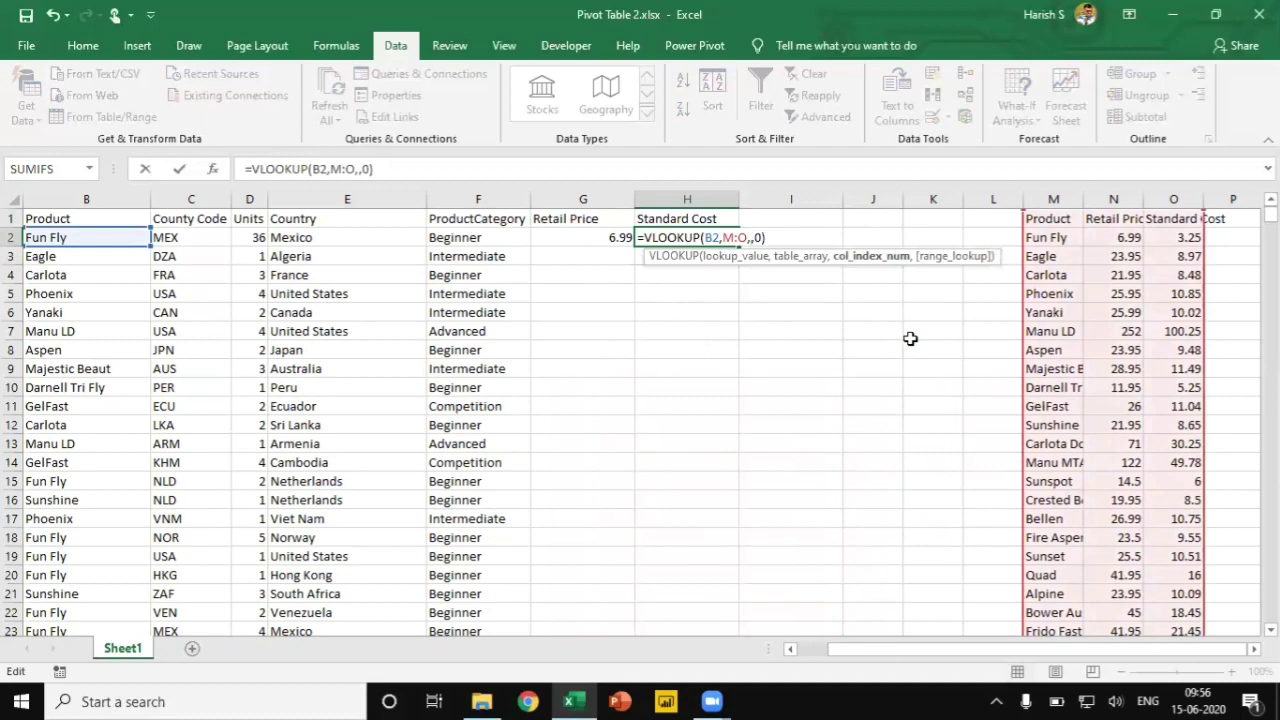
text(3)
key(Return)
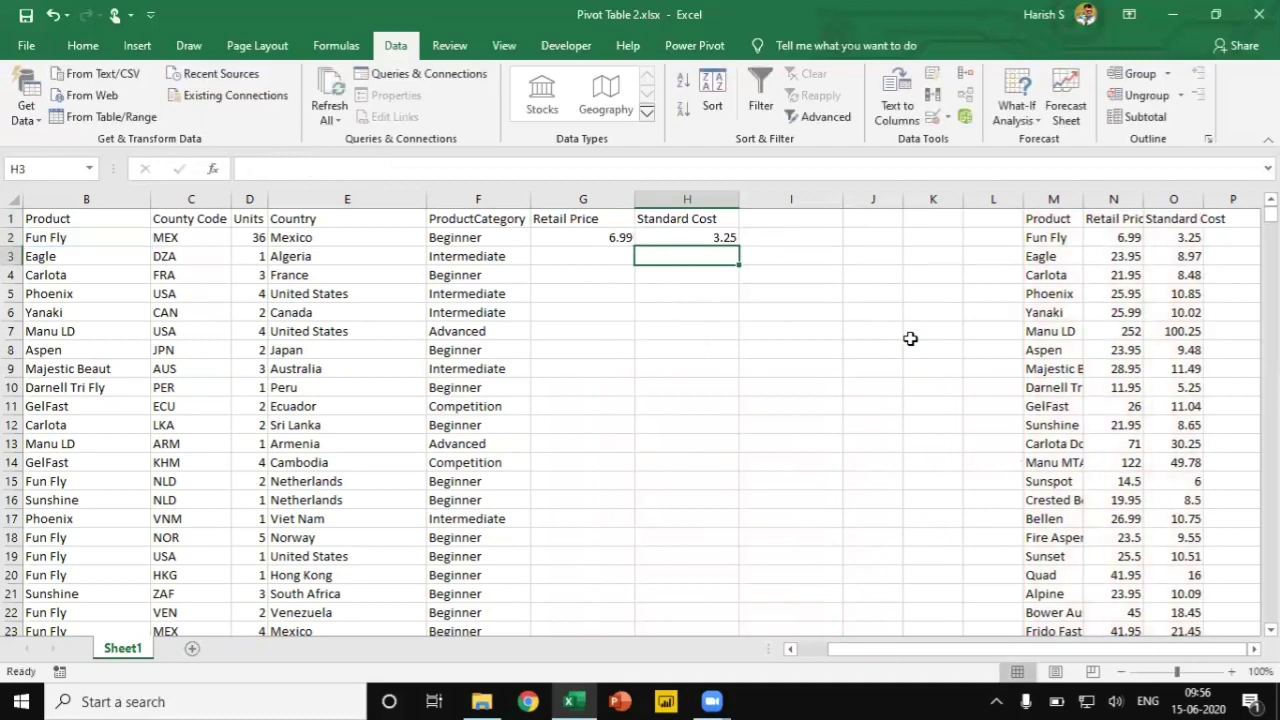
- Fill the Retail Price and Standard Cost formulas in G2:H2 down to the last data row, 73178
key(Left)
key(Up)
key(Left)
key(ctrl+Down)
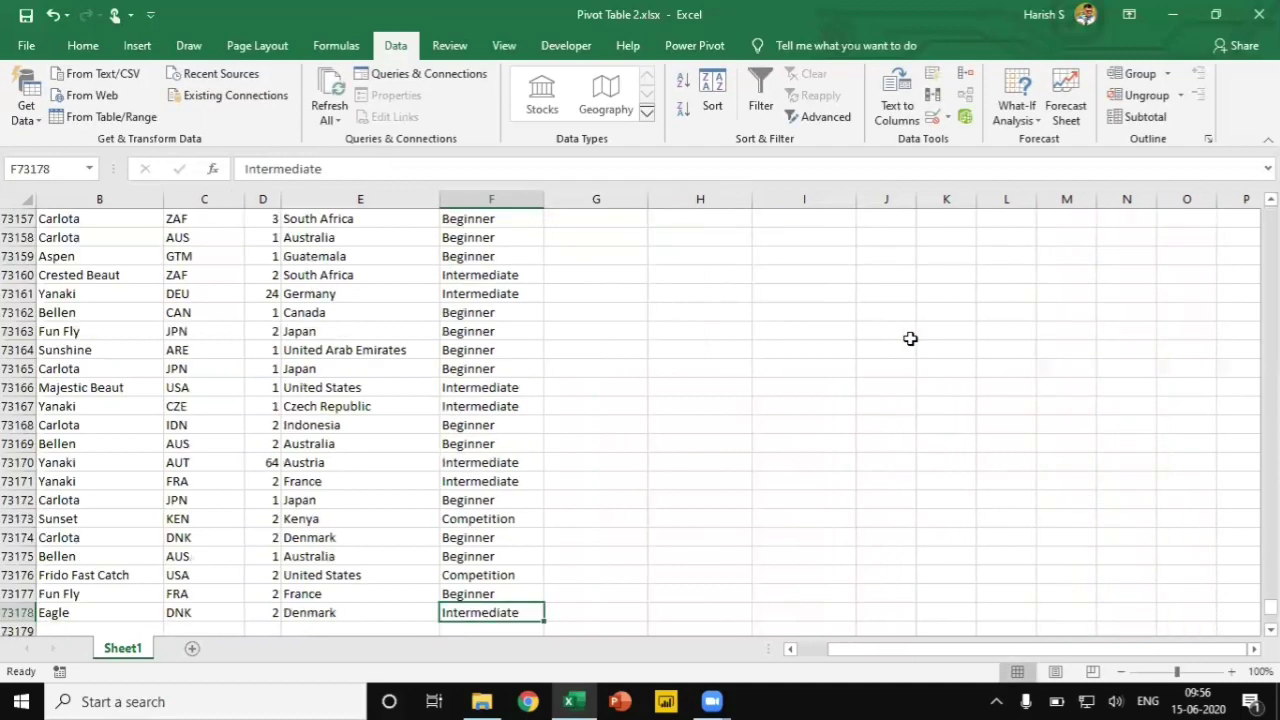
key(Right)
key(shift+Right)
key(ctrl+shift+Up)
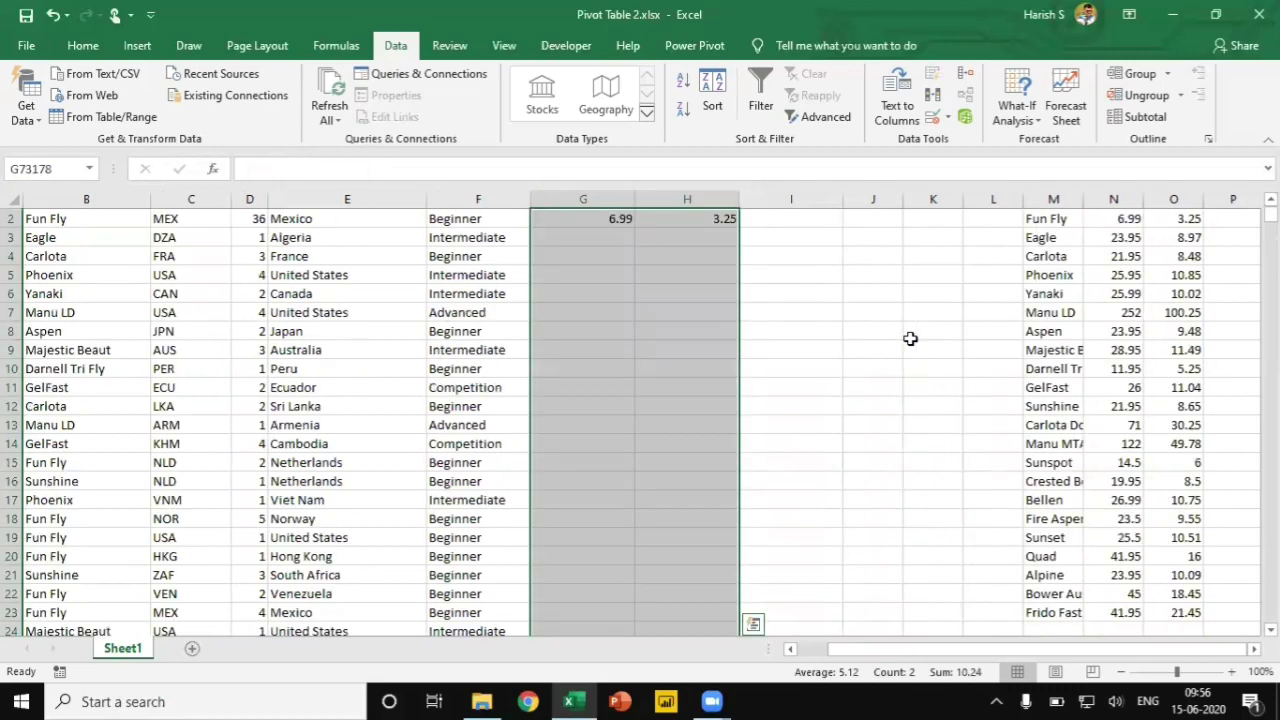
key(ctrl+d)
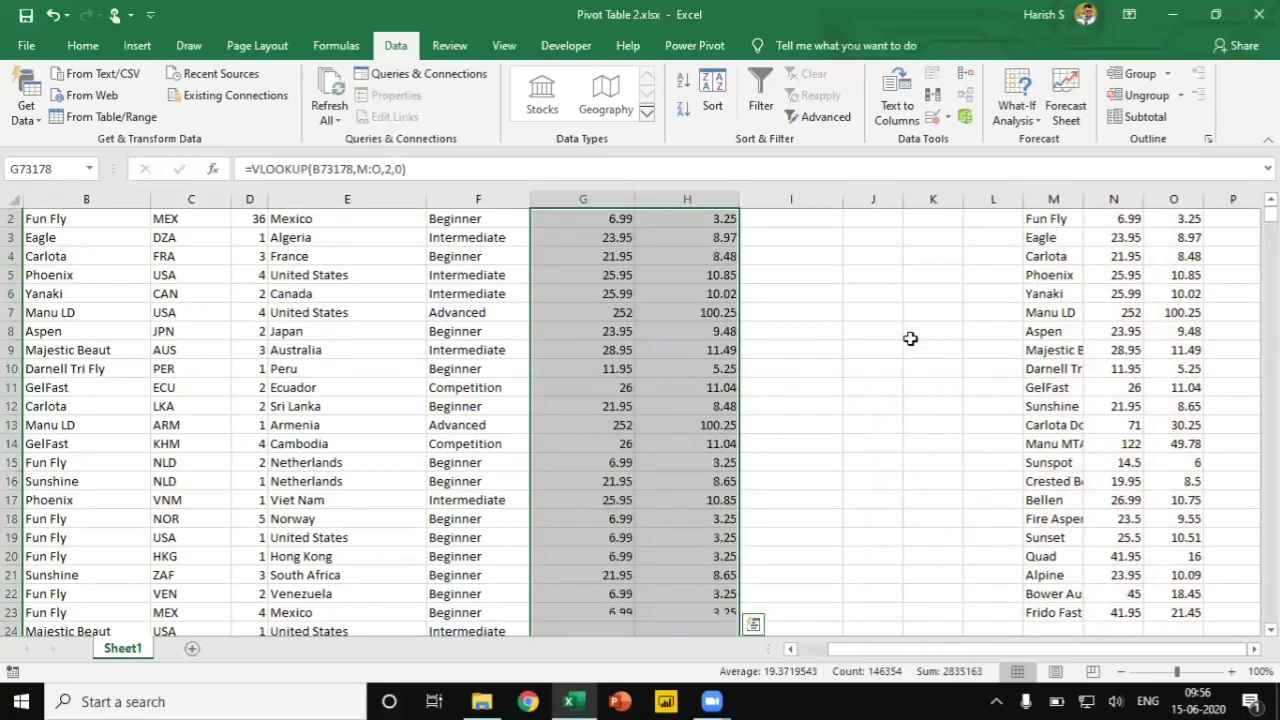
key(ctrl+Up)
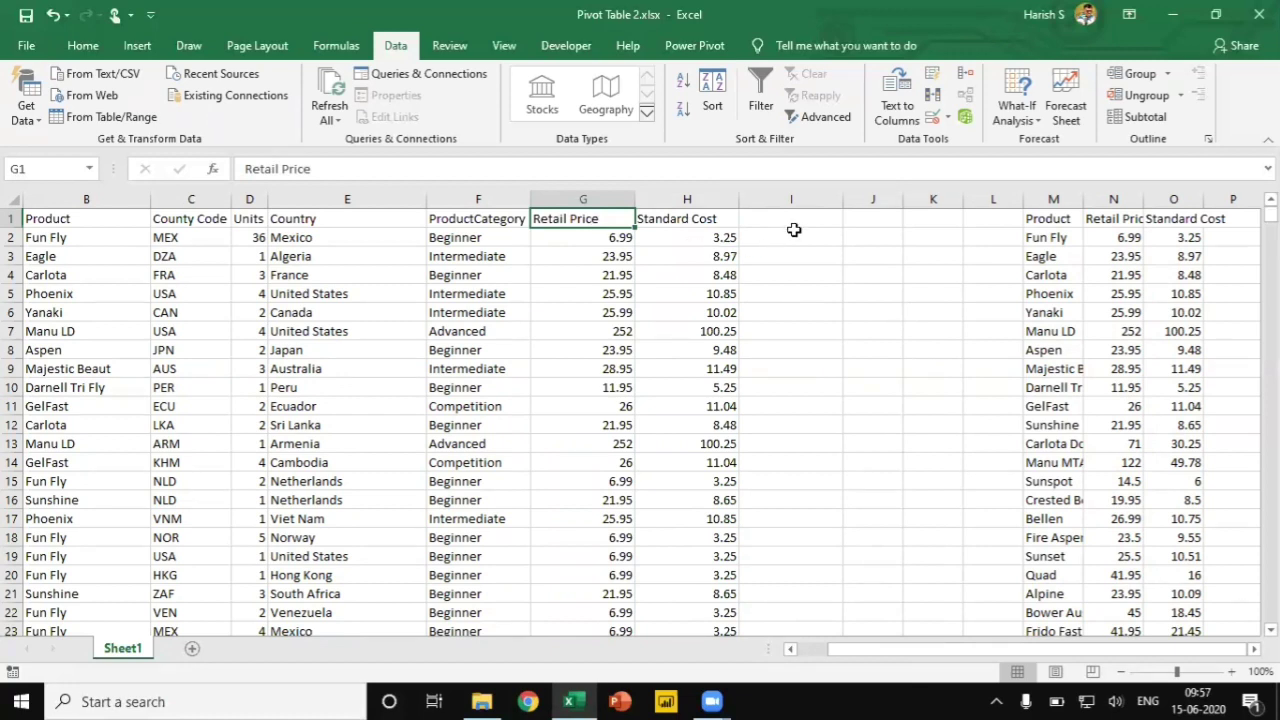
- Enter the header "Revenue" in cell I1
click(797, 224)
text(Revenue)
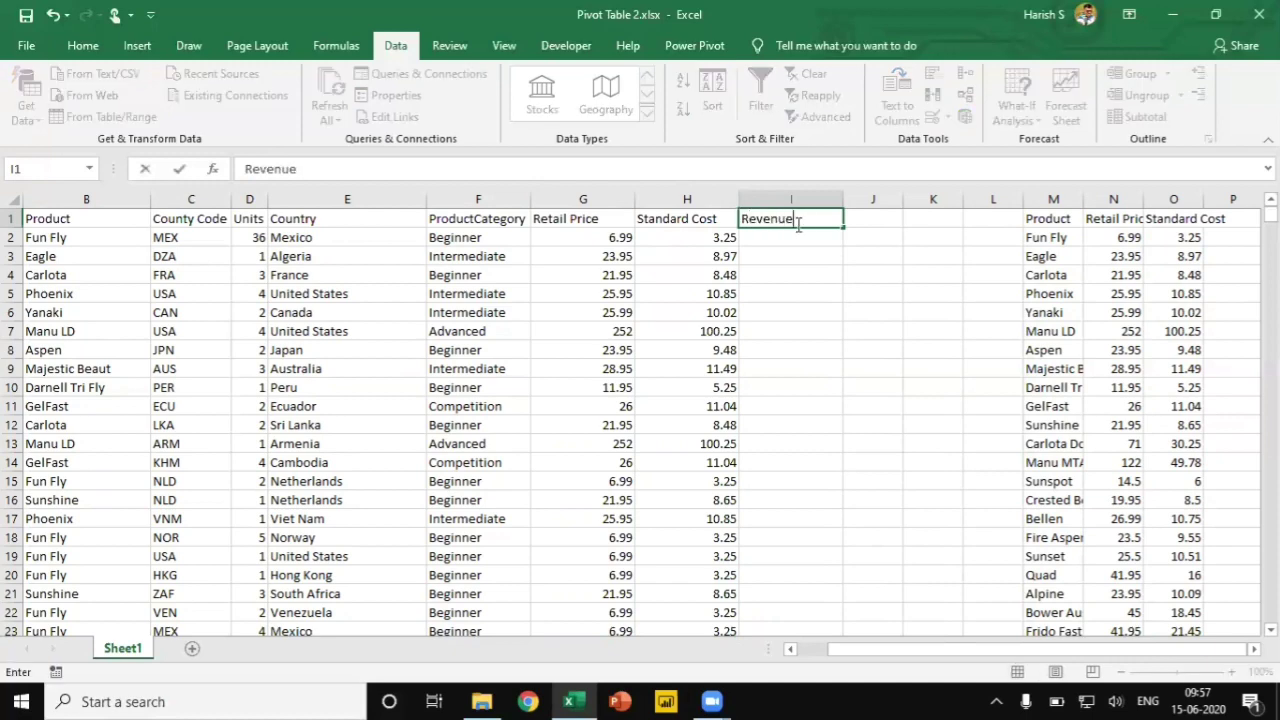
key(Return)
- Calculate revenue in I2 as retail price times units with the formula =G2*D2
text(=)
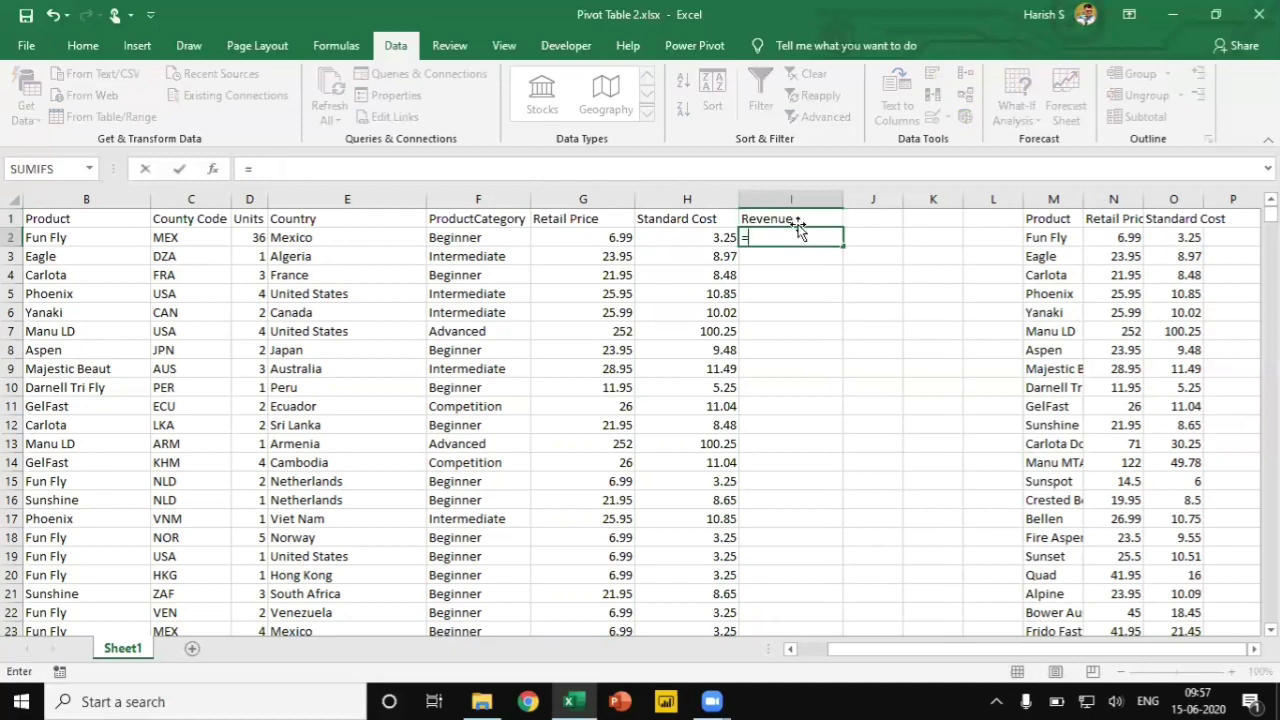
key(Left)
key(Left)
text(*)
key(Left)
key(Left)
key(Left)
key(Left)
key(Left)
key(Left)
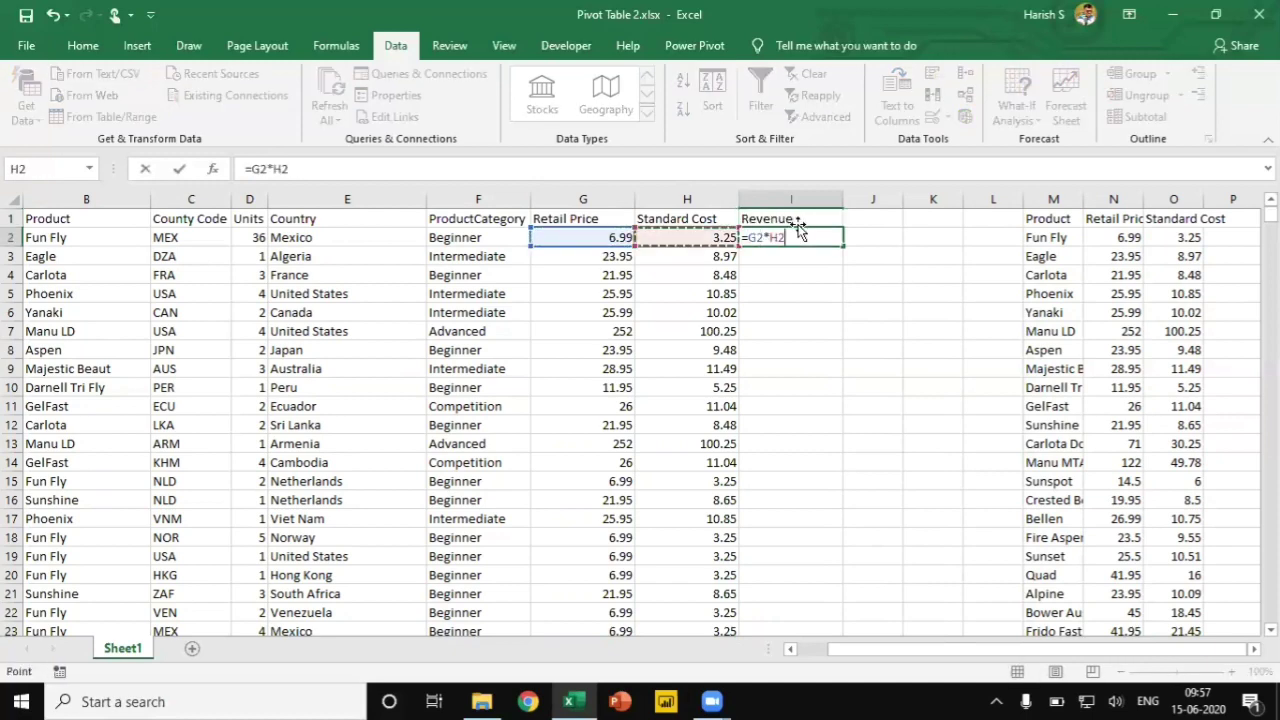
key(Right)
key(Return)
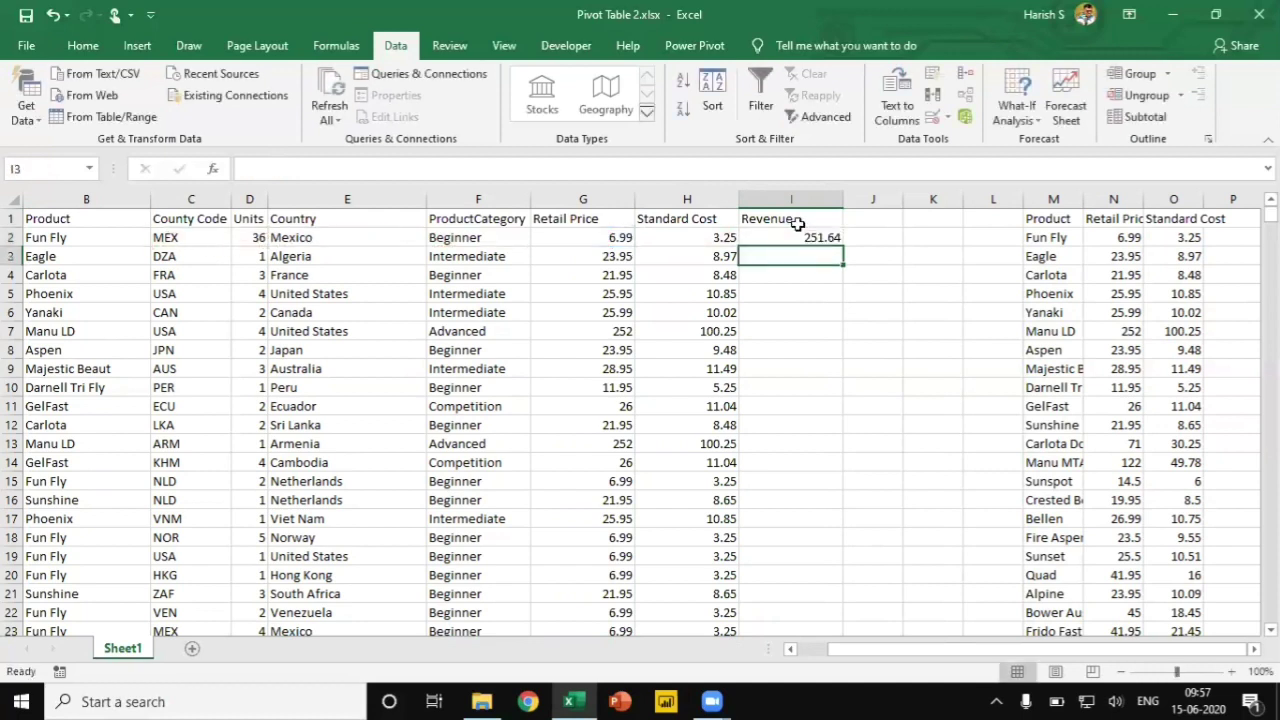
click(800, 230)
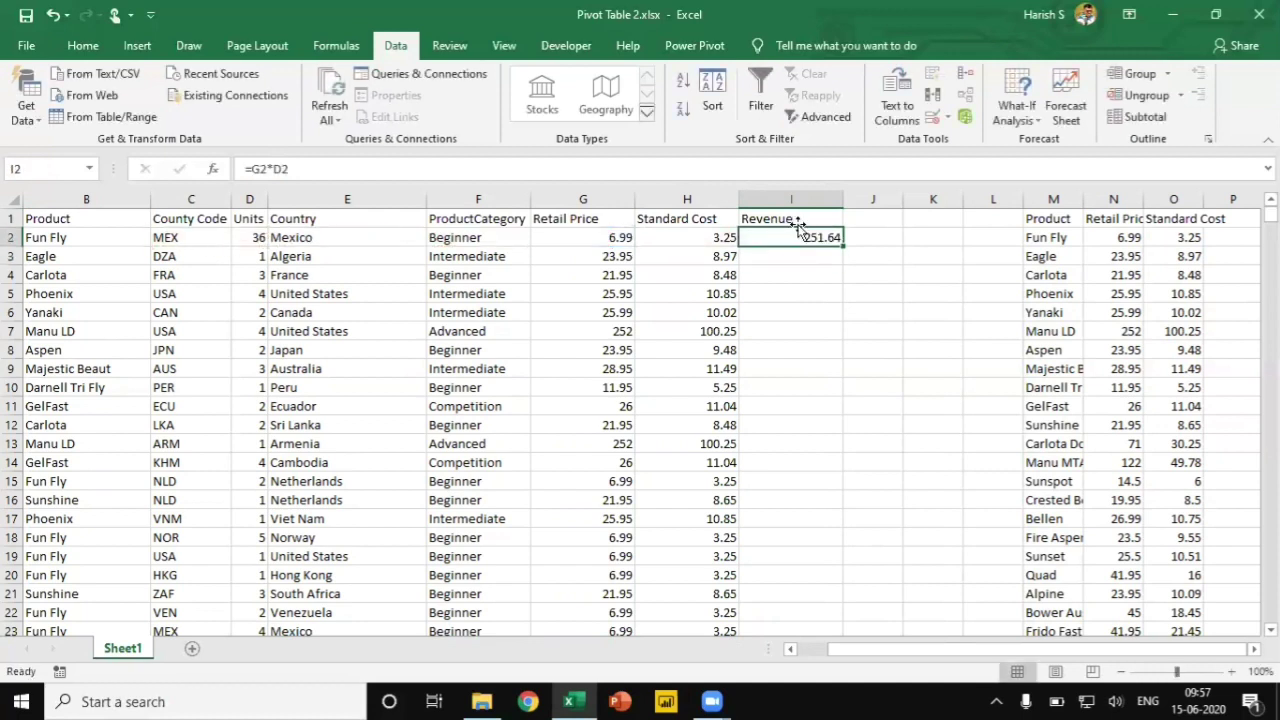
- Enter the header "Total Cost" in cell J1
key(Up)
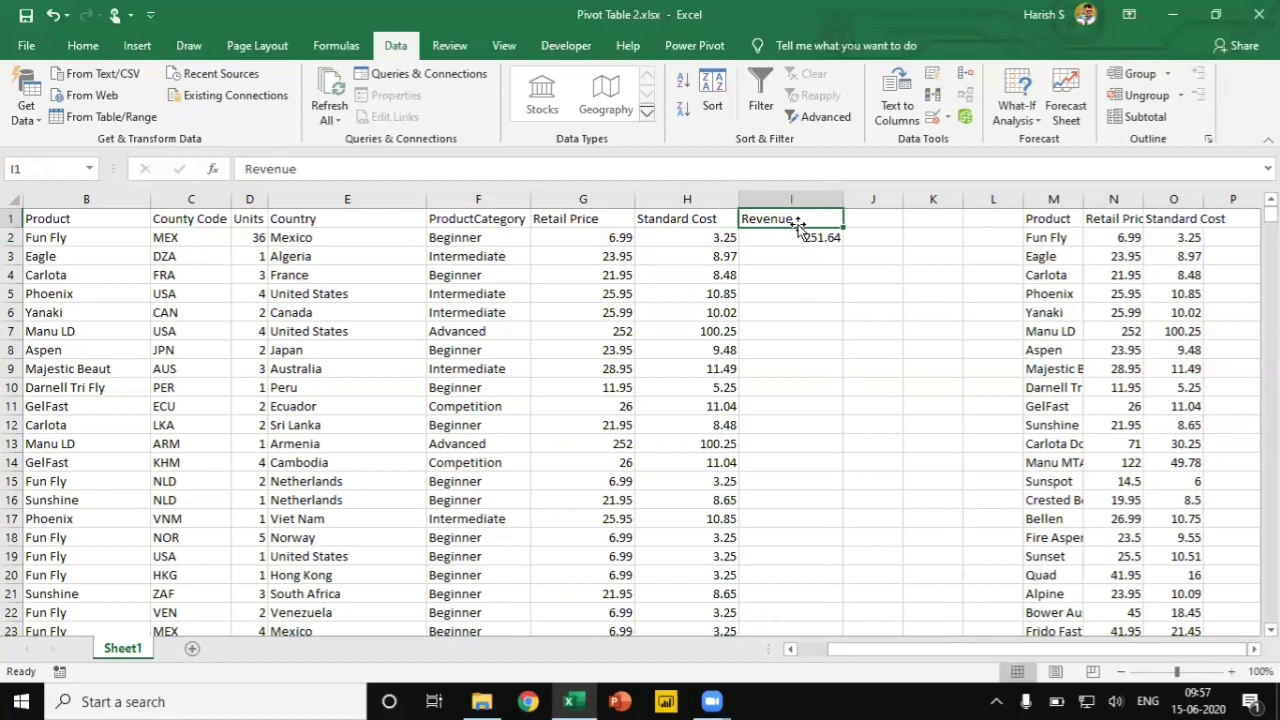
key(Right)
text(Total Cost)
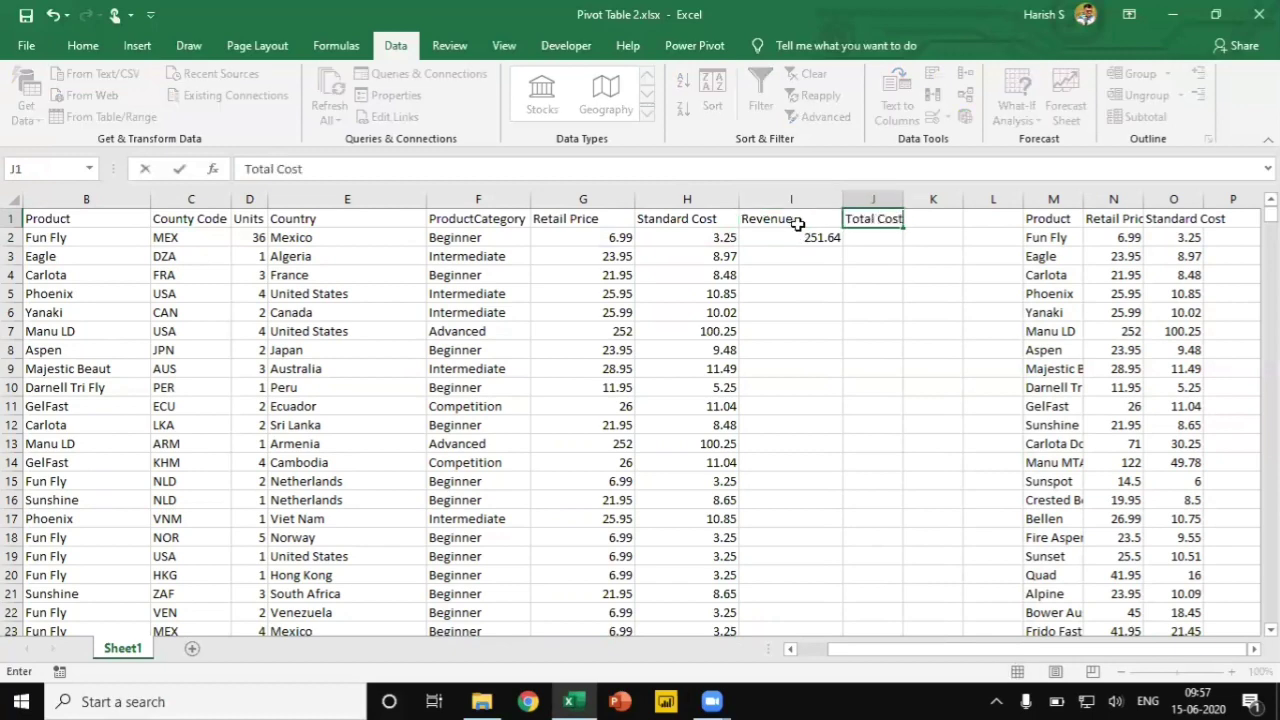
key(Return)
- Calculate total cost in J2 as standard cost times units with the formula =H2*D2
text(=)
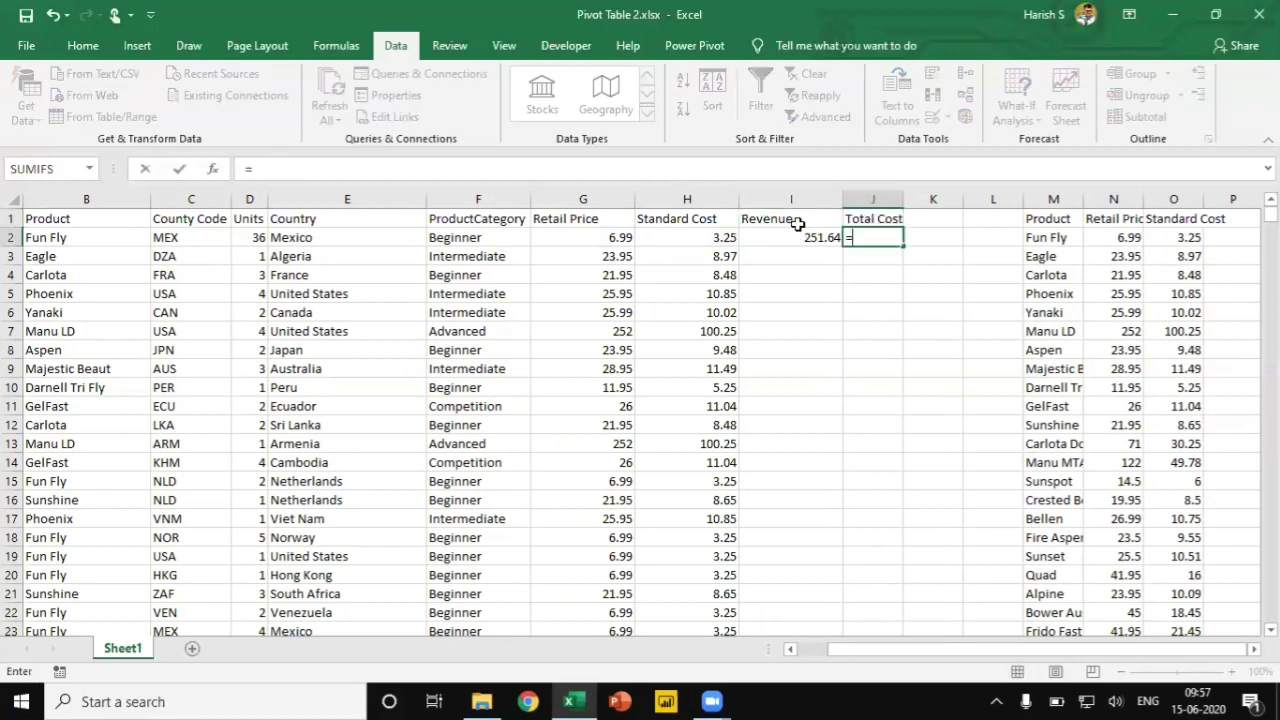
key(Left)
key(Left)
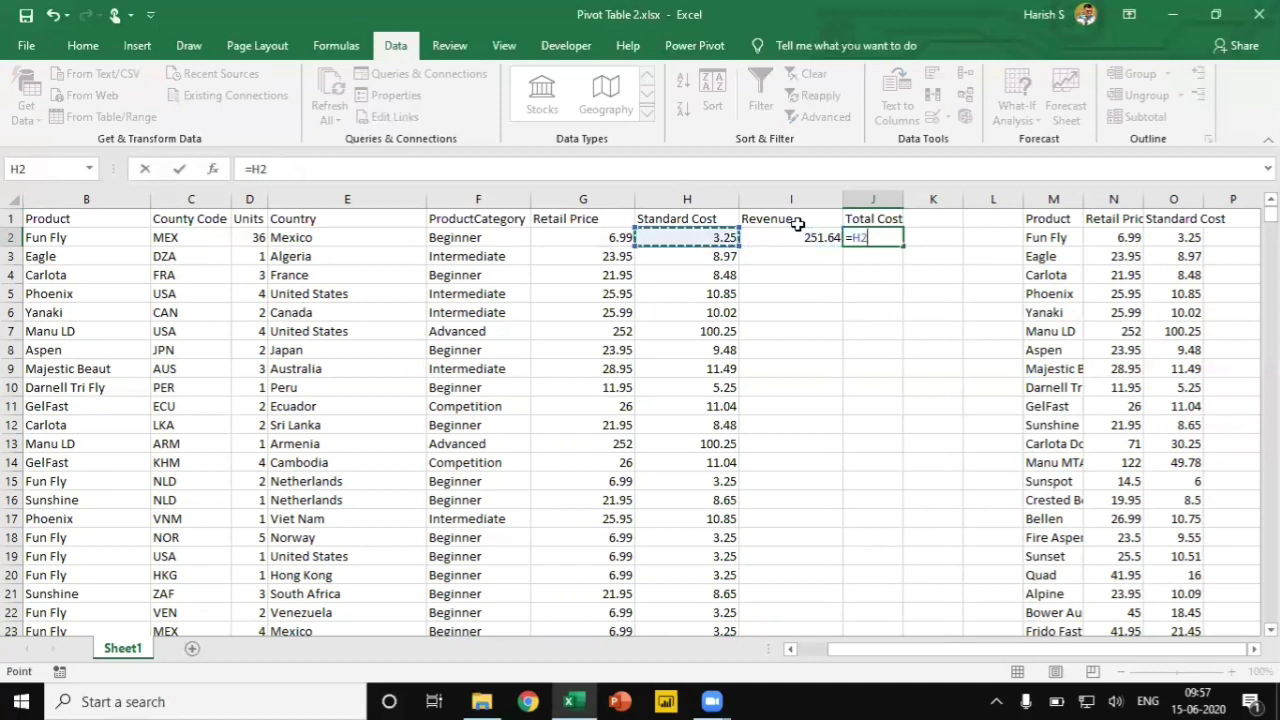
text(*)
key(Left)
key(Left)
key(Left)
key(Left)
key(Left)
key(Left)
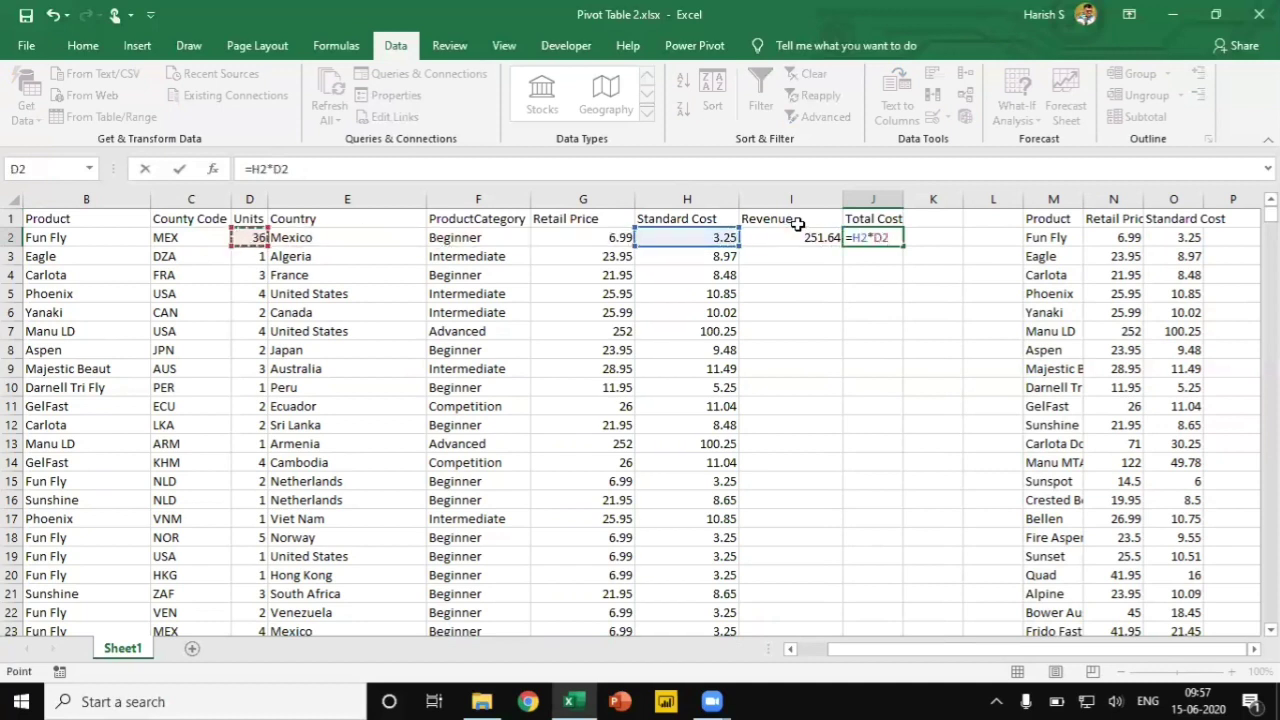
key(Return)
key(Up)
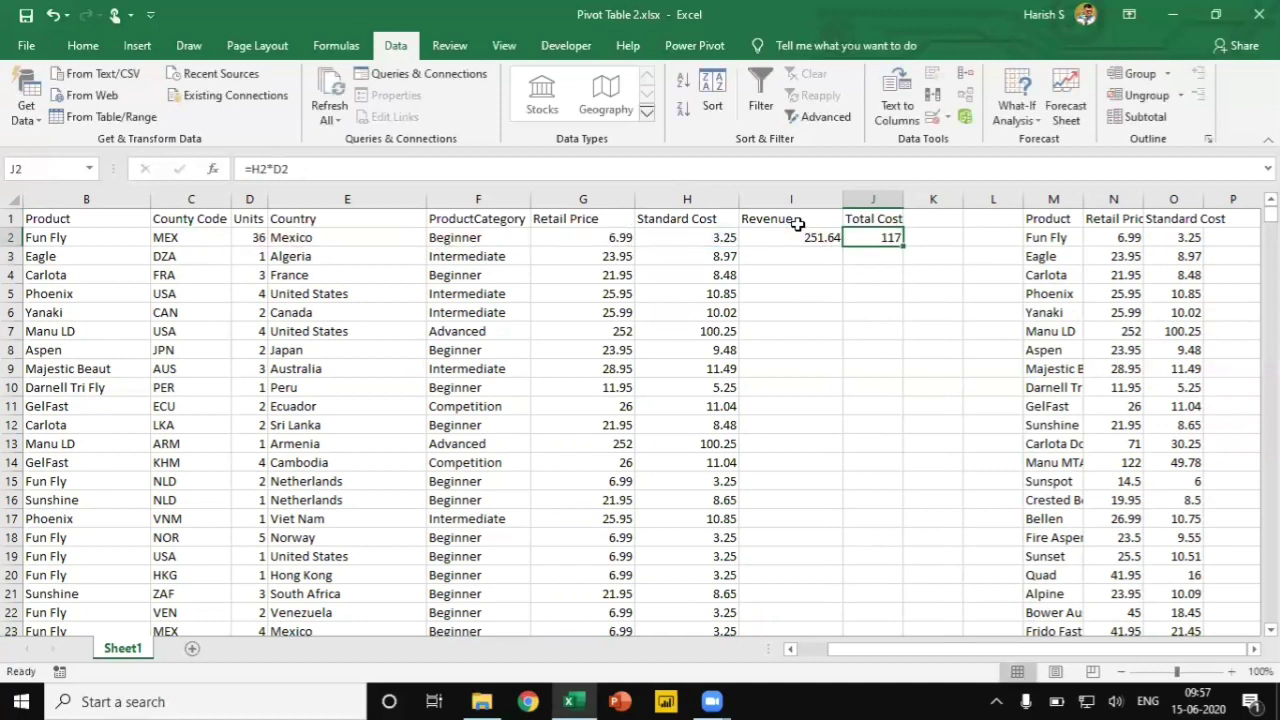
- Enter the header "Profit" in cell K1
key(Up)
key(Right)
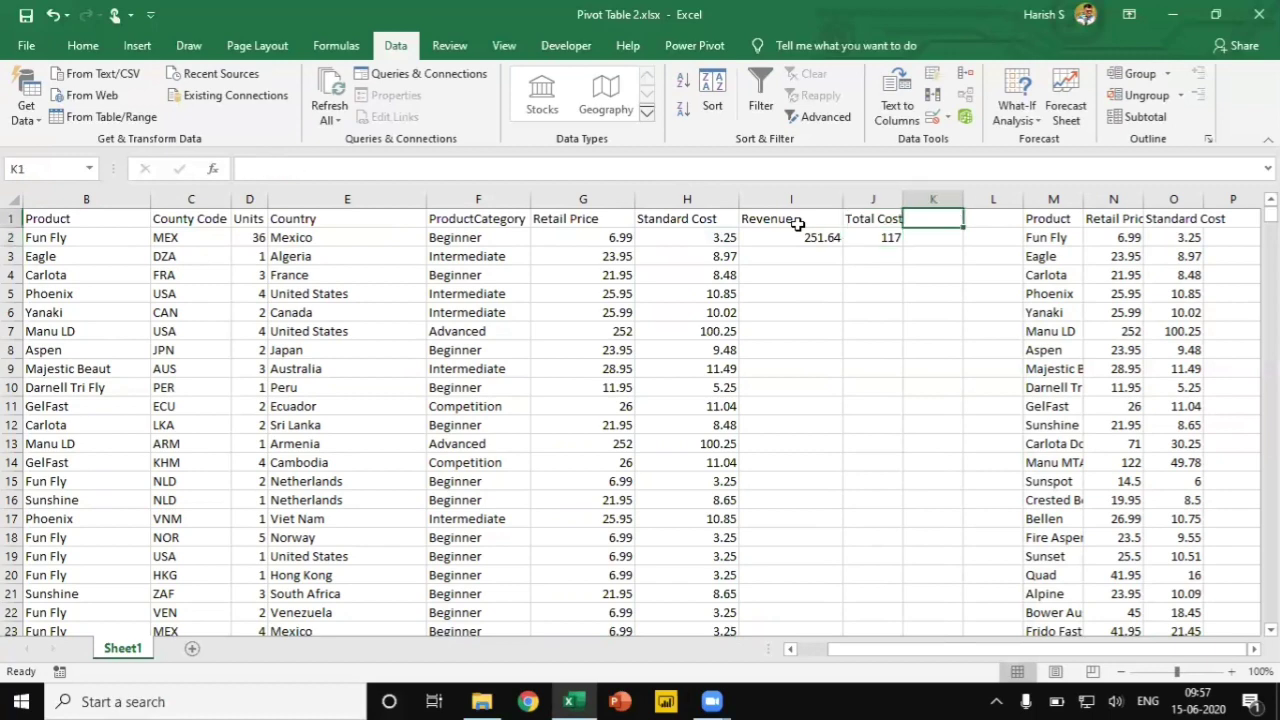
text(Profit)
key(Return)
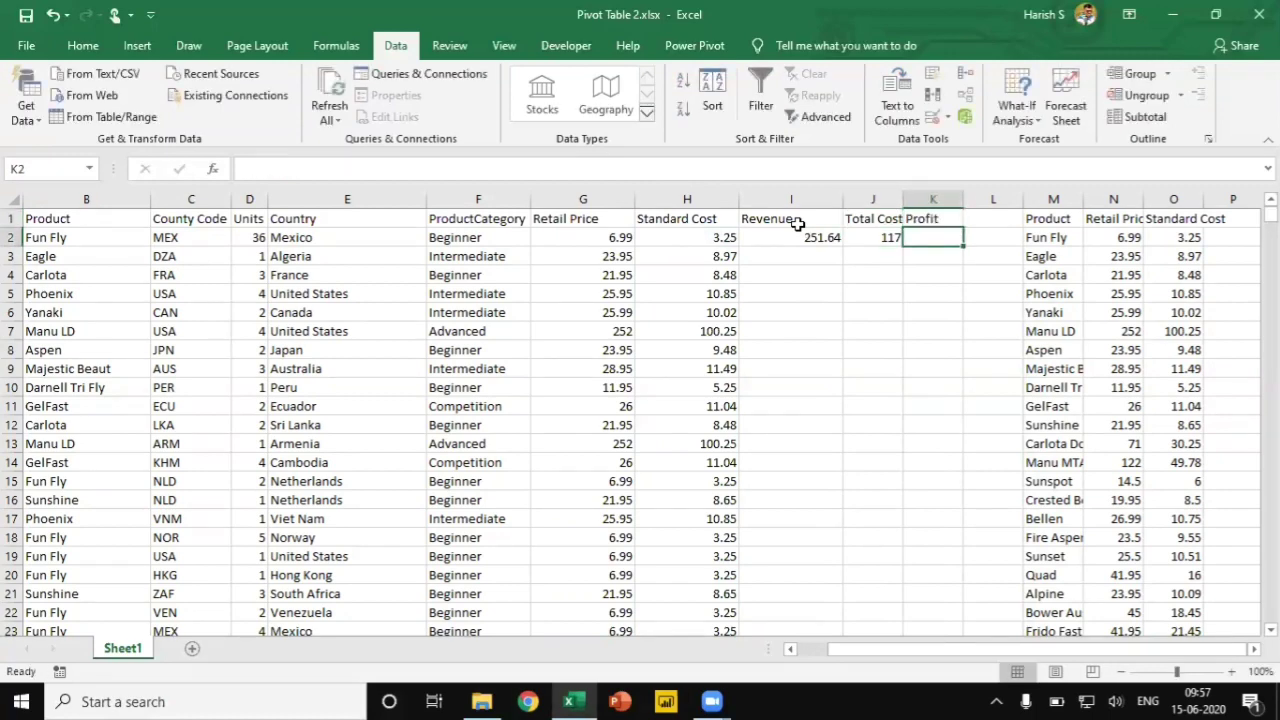
- Calculate profit in K2 as revenue minus total cost with the formula =I2-J2
text(=)
key(Left)
key(Left)
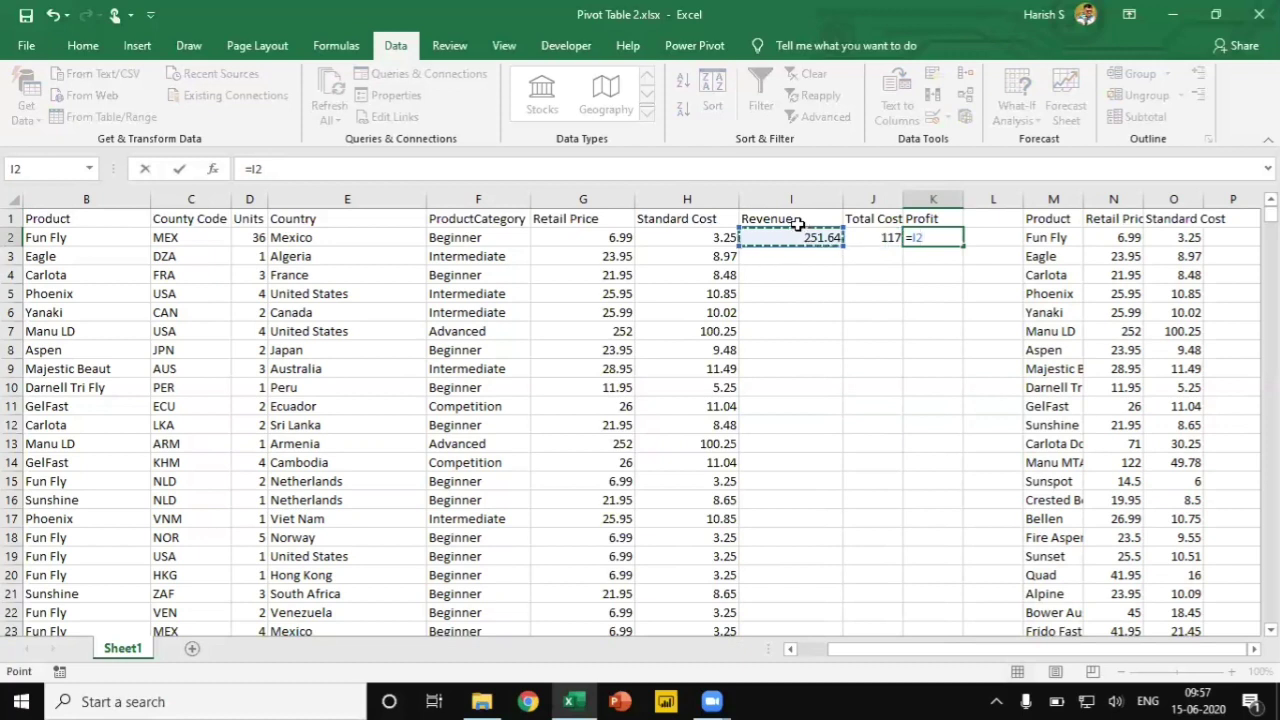
text(-)
key(Left)
key(Return)
- Fill the Revenue, Total Cost and Profit formulas from row 2 down to the last data row, 73178
click(797, 224)
click(800, 229)
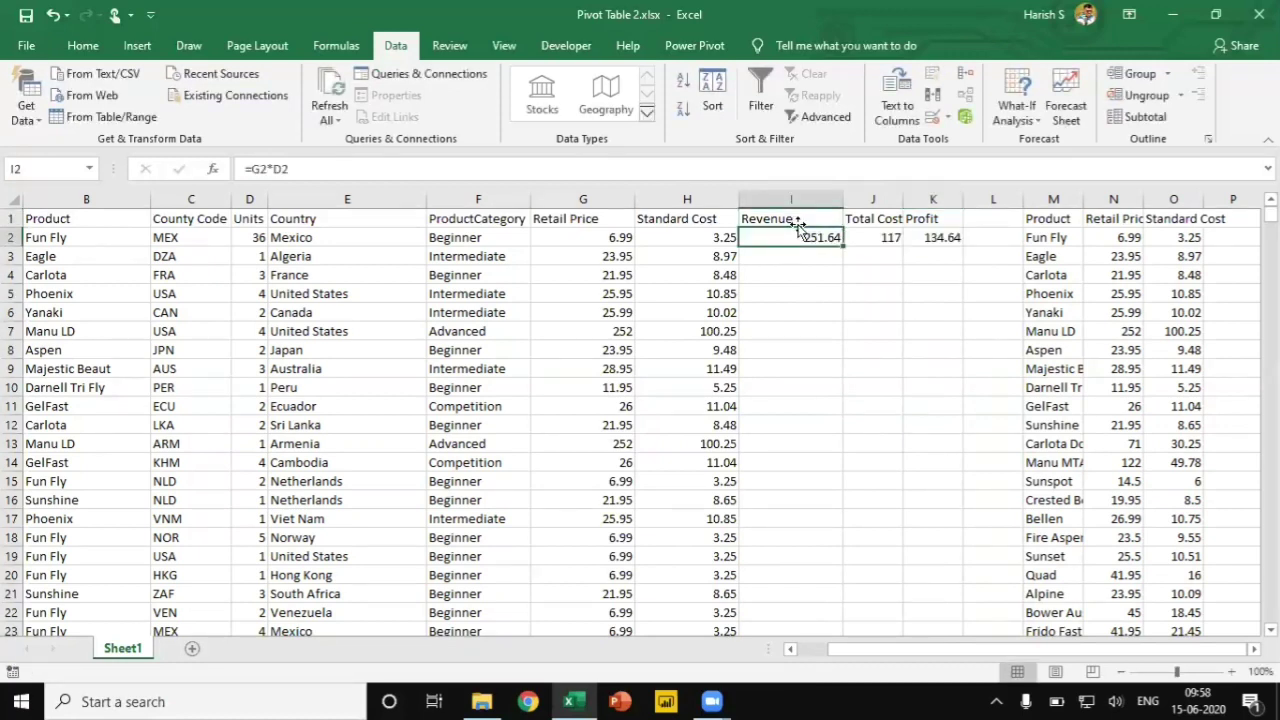
key(Right)
key(Right)
key(Left)
key(Left)
key(Left)
key(ctrl+Down)
key(Right)
key(shift+Right)
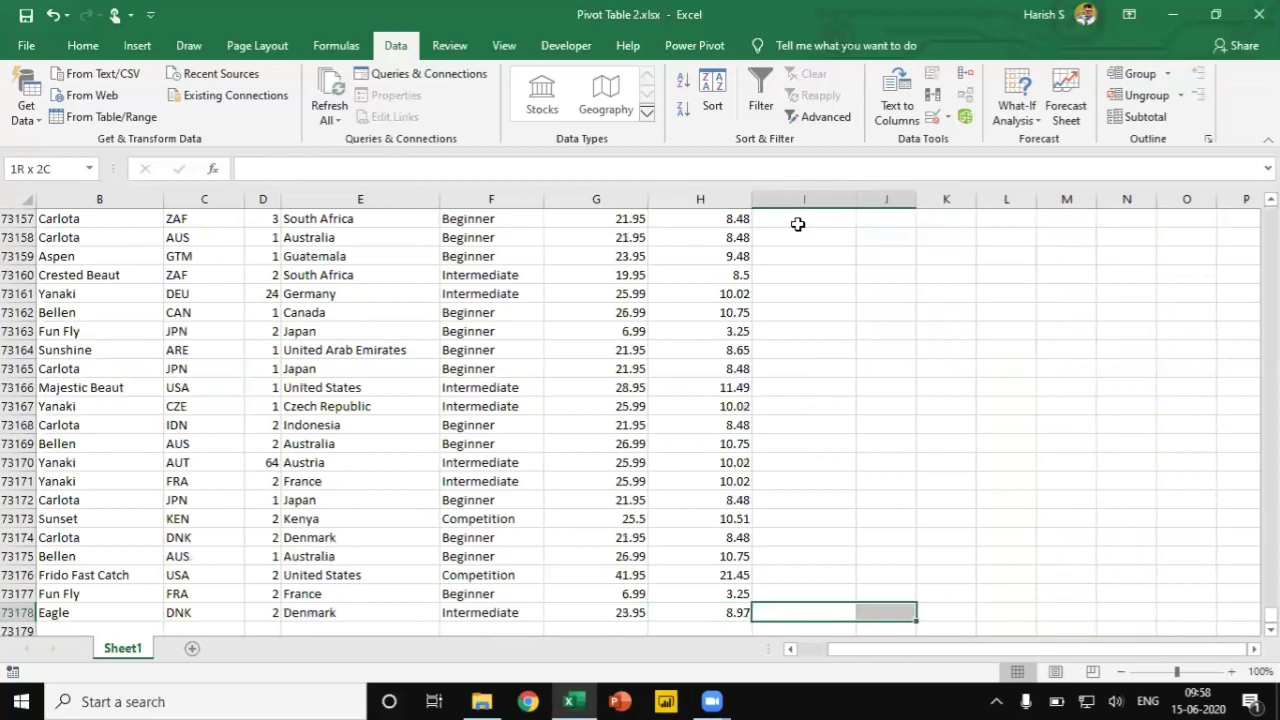
key(shift+Right)
key(ctrl+shift+Up)
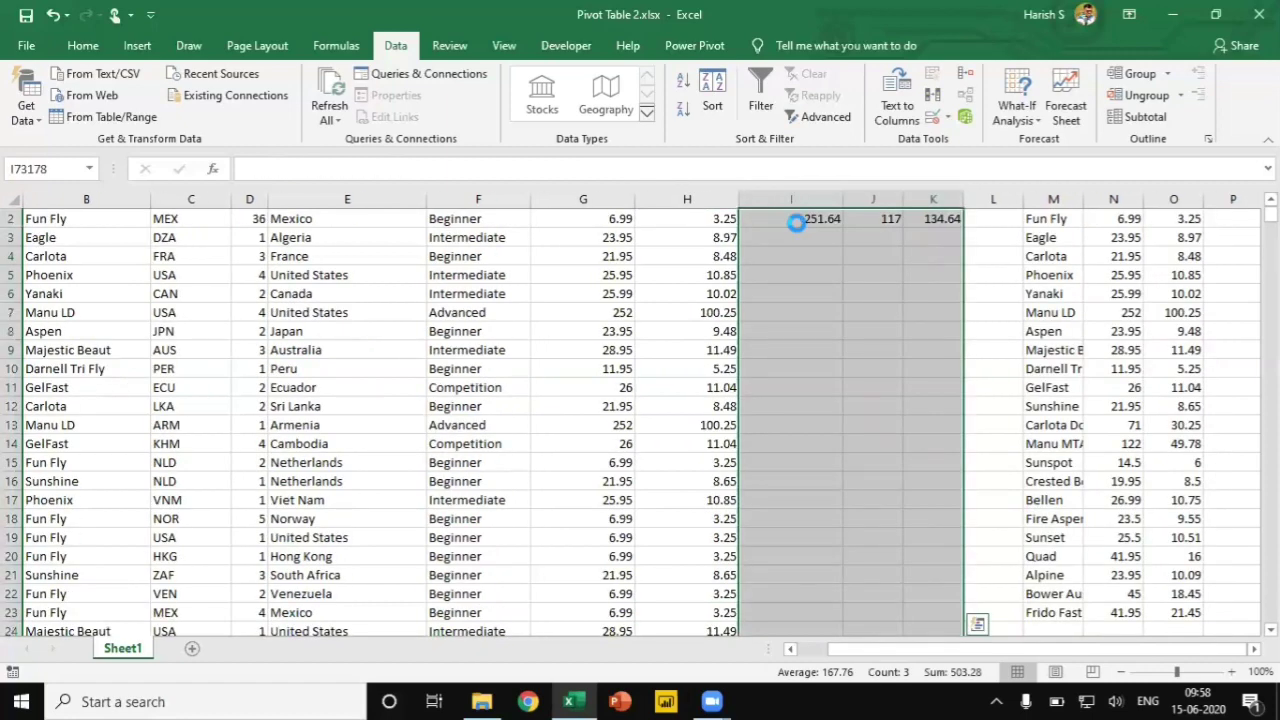
key(ctrl+d)
key(ctrl+Up)
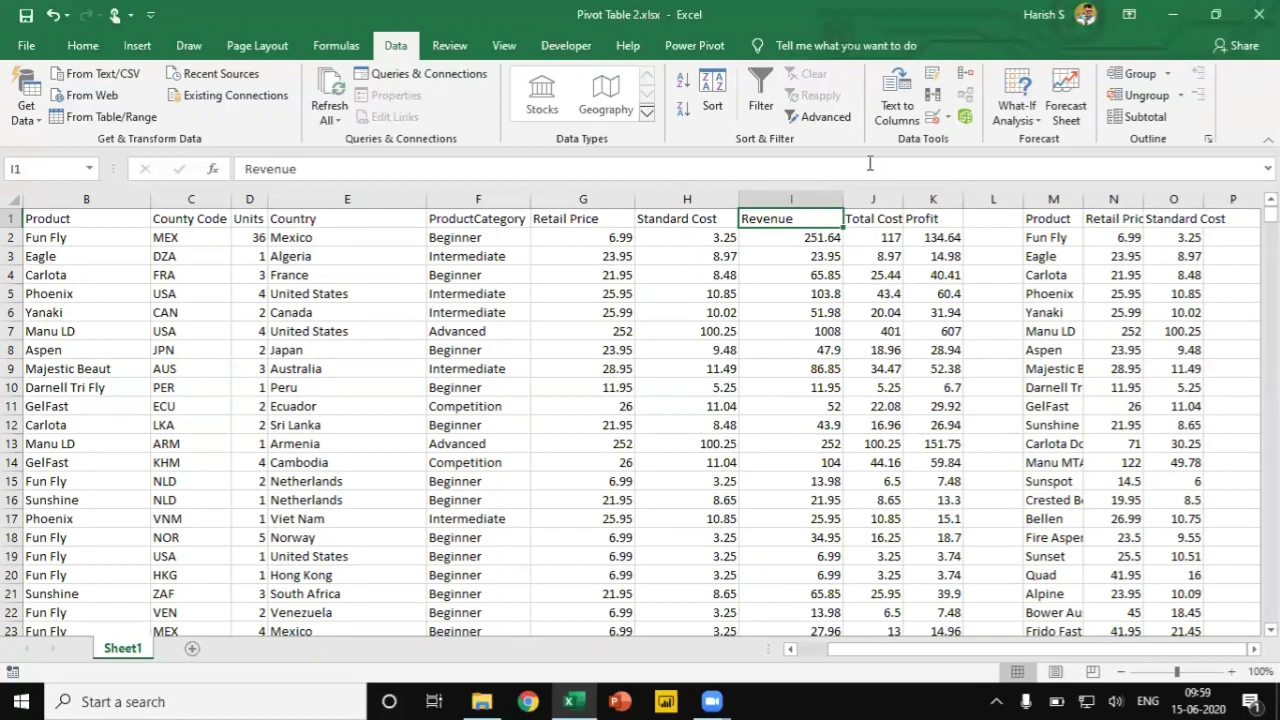
- Save the workbook and check the size of Pivot Table 2.xlsx in File Explorer's Relationship folder
click(25, 16)
click(481, 701)
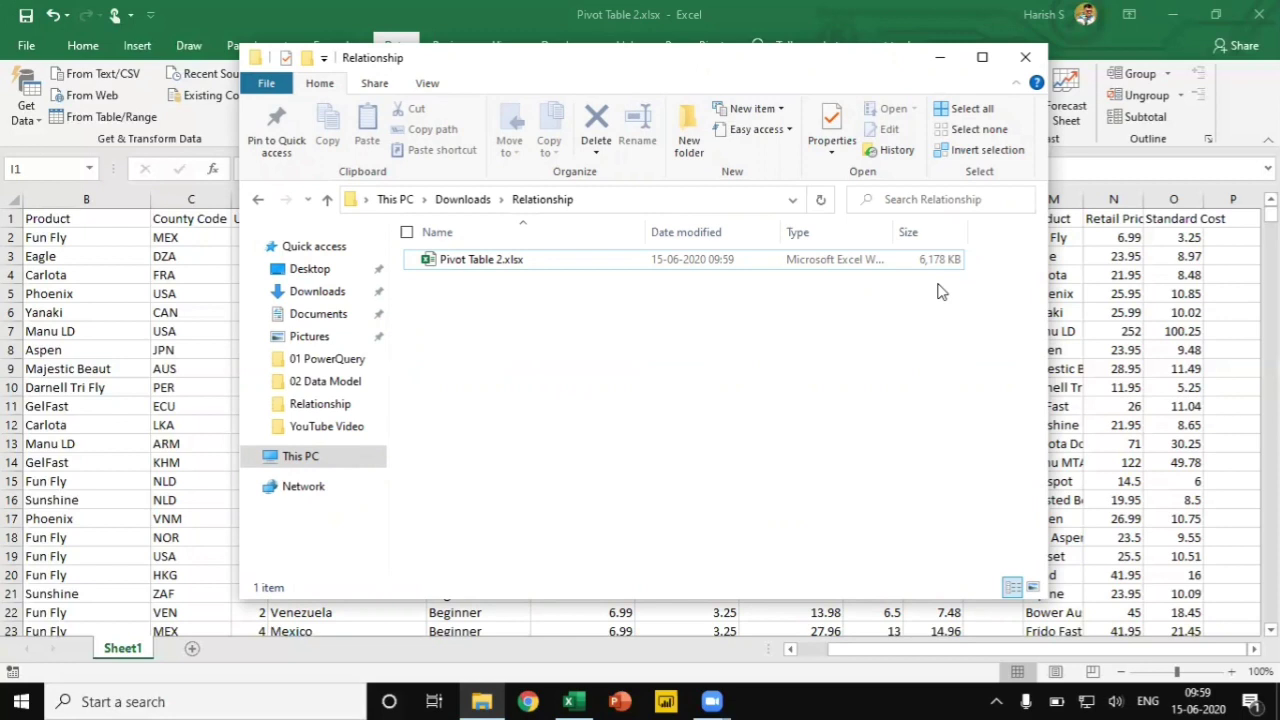
click(940, 57)
- Delete the calculated columns G to K, from Retail Price through Profit
click(562, 245)
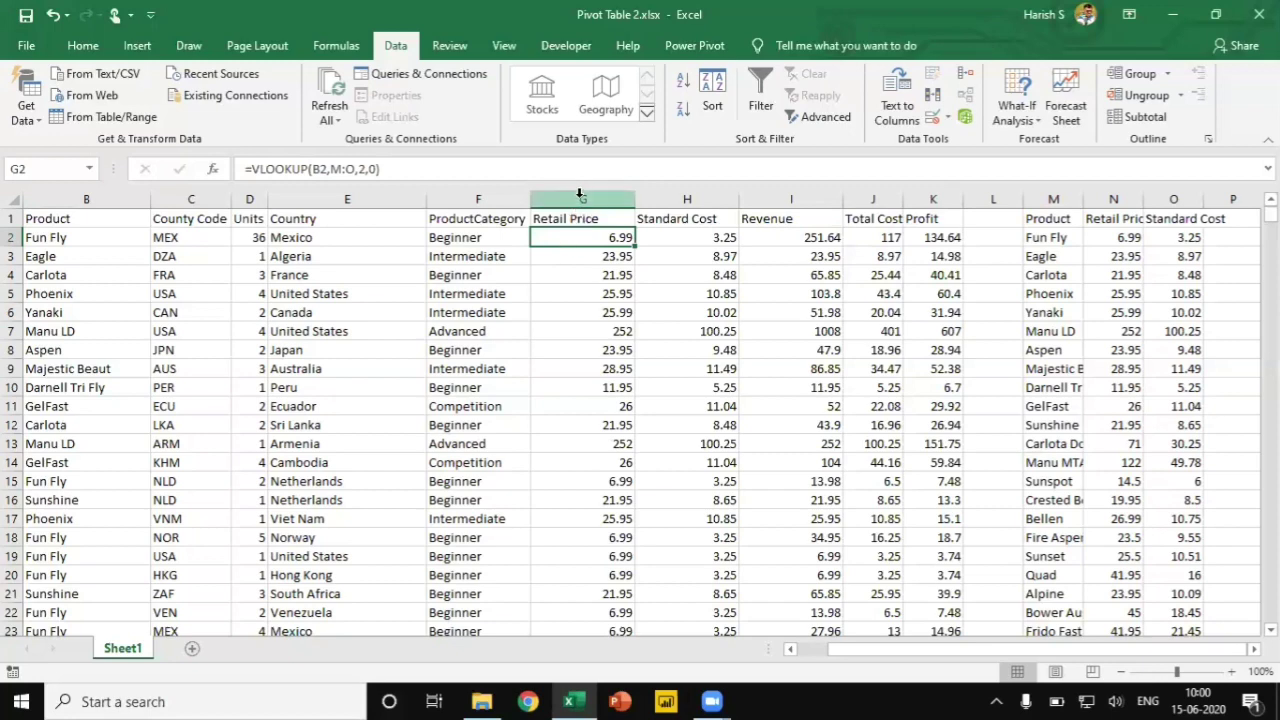
drag(580, 194, 928, 215)
key(ctrl+minus)
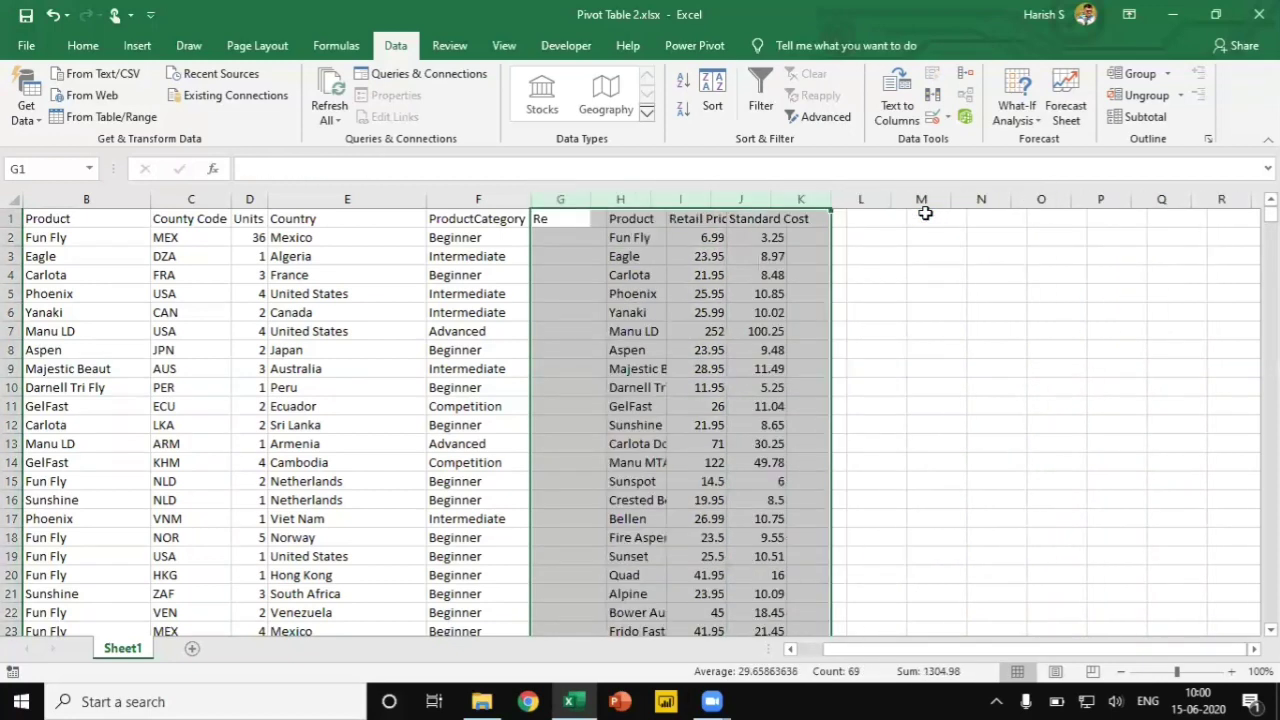
- Insert two blank columns at column G to separate the sales data further from the product price list
key(Left)
key(Left)
key(Left)
key(Right)
key(Right)
key(Right)
key(Right)
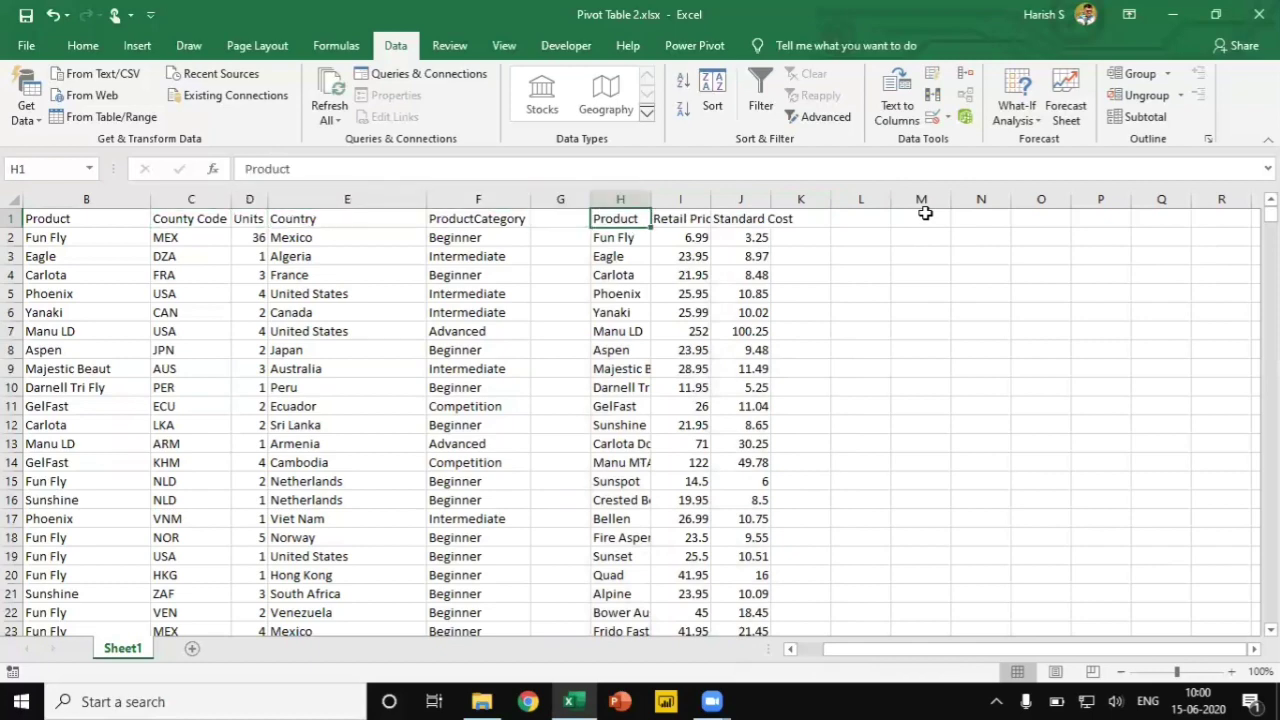
key(Left)
key(ctrl+space)
key(ctrl+plus)
key(ctrl+plus)
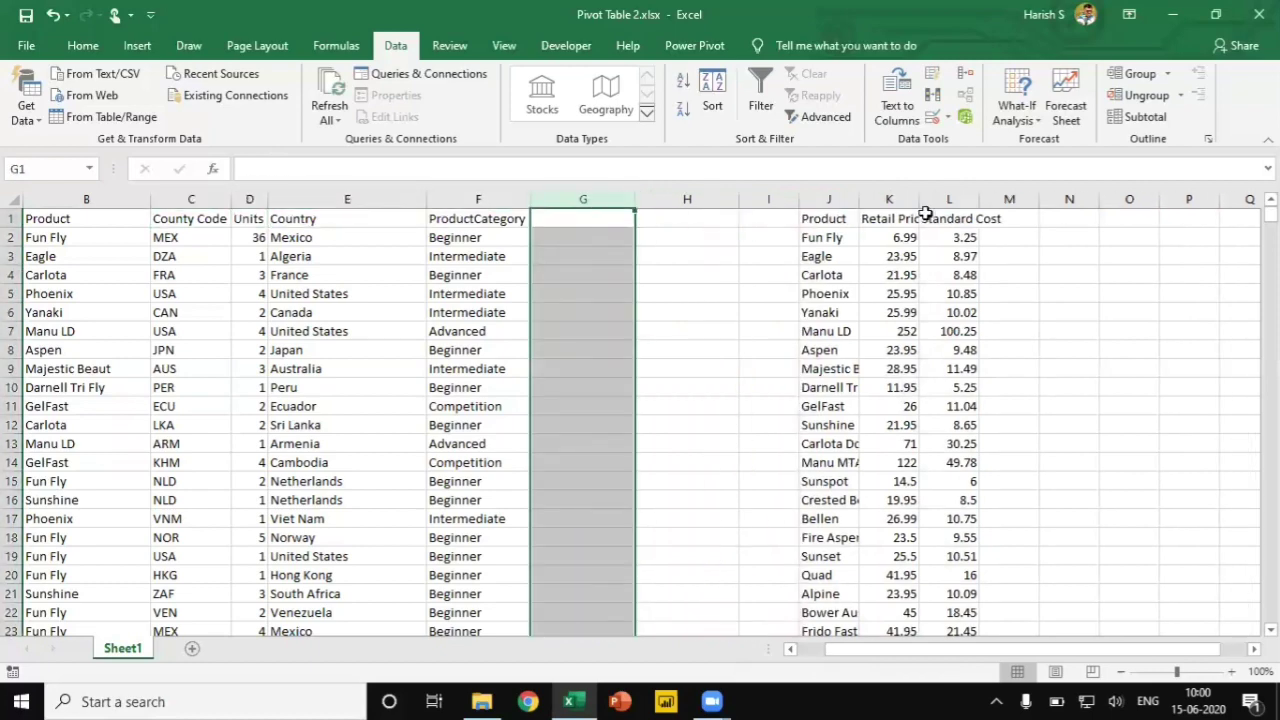
- Format the sales data A1:F73178 as a table with headers in a light blue style and name it Sales
key(ctrl+Home)
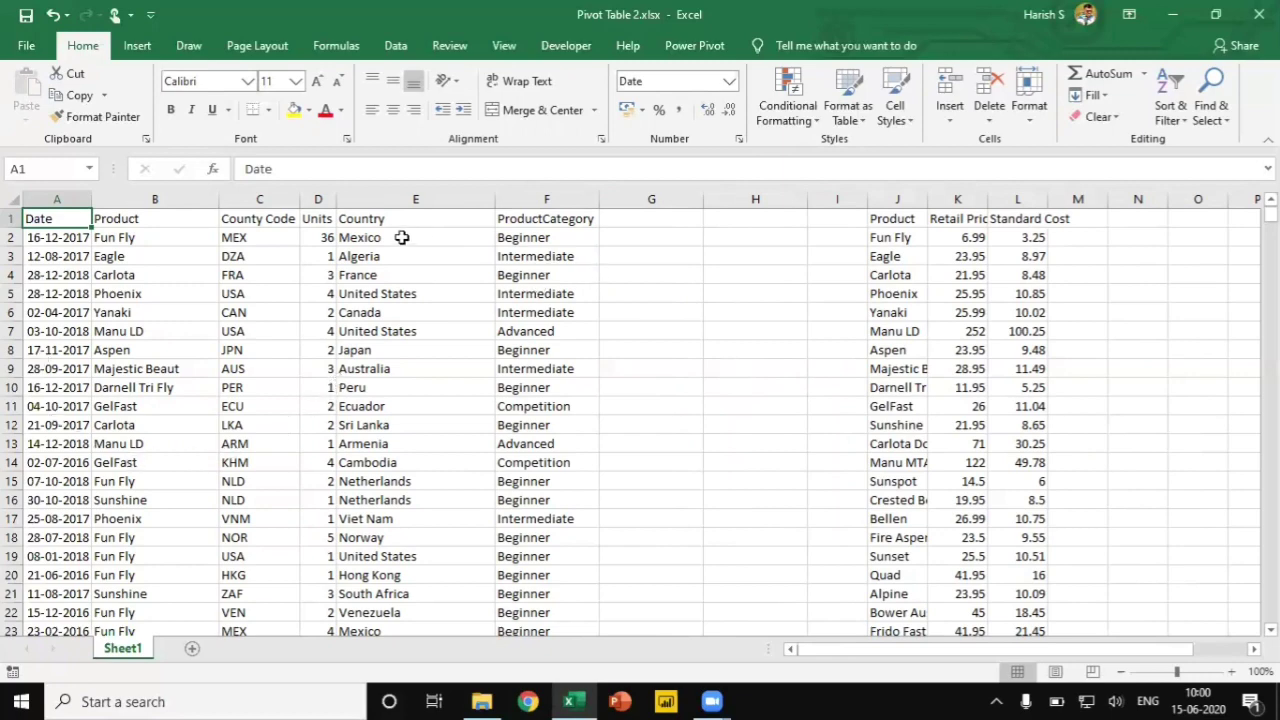
click(843, 122)
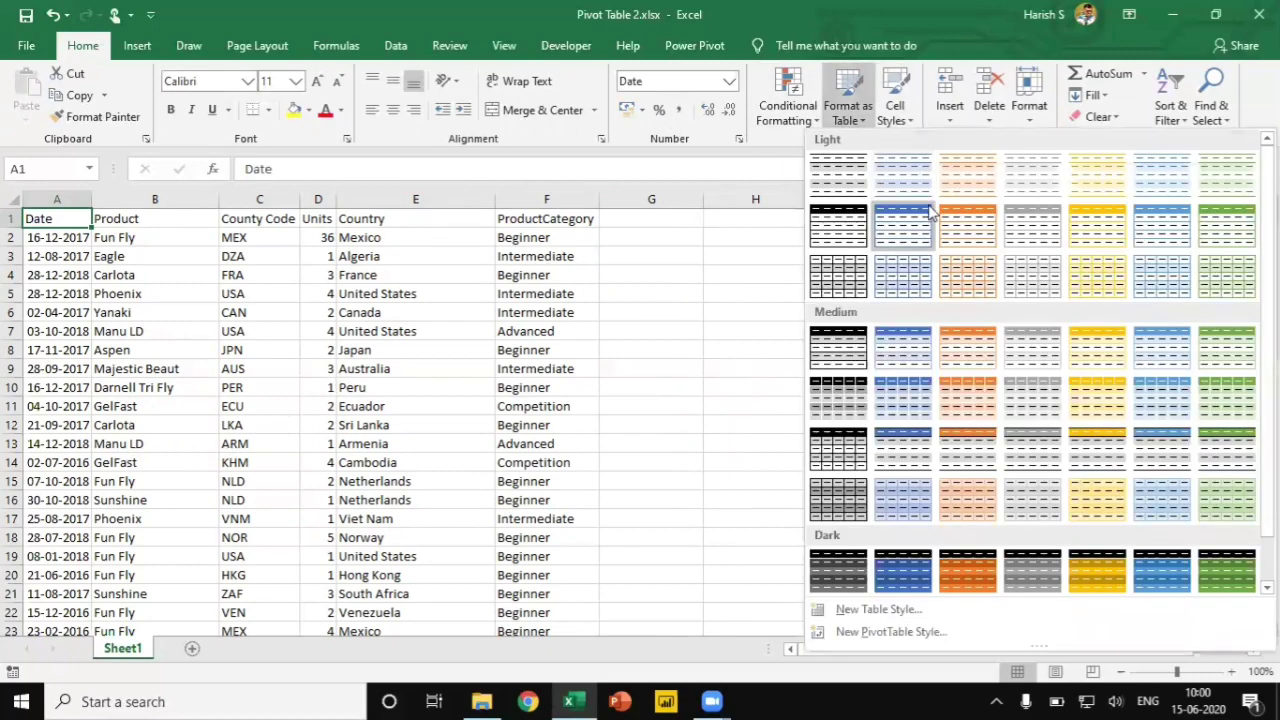
click(910, 230)
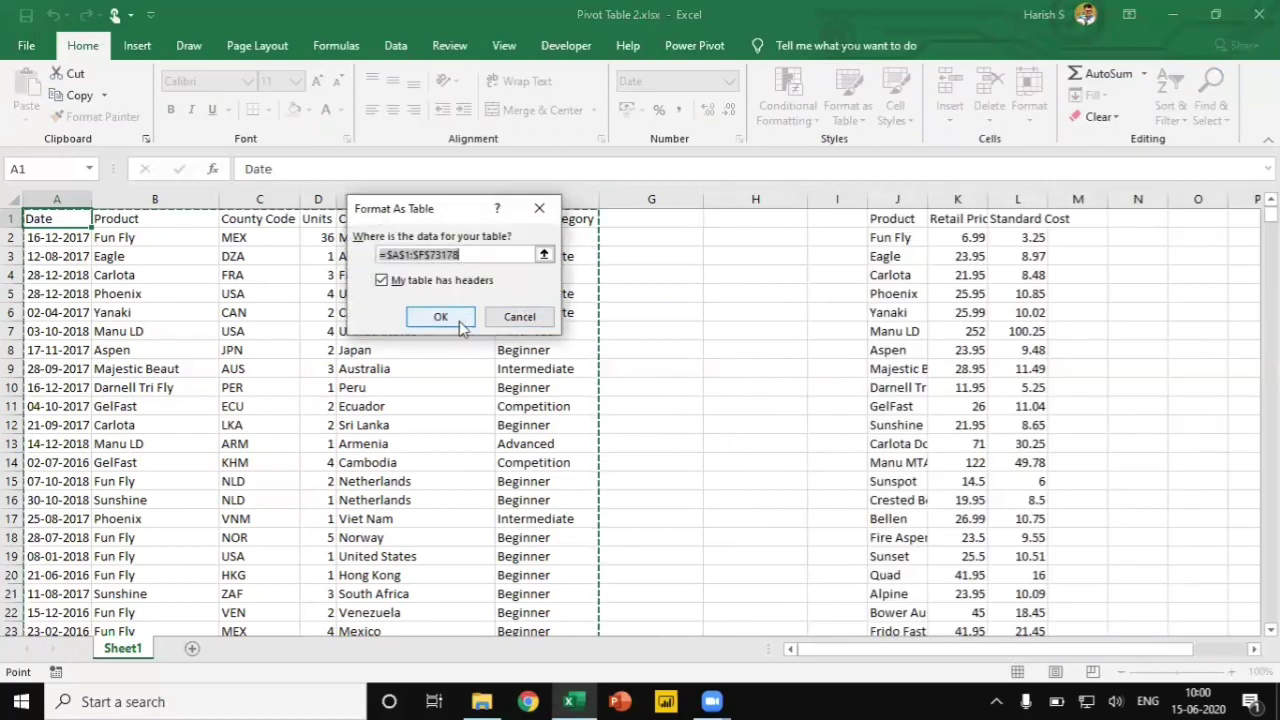
click(457, 321)
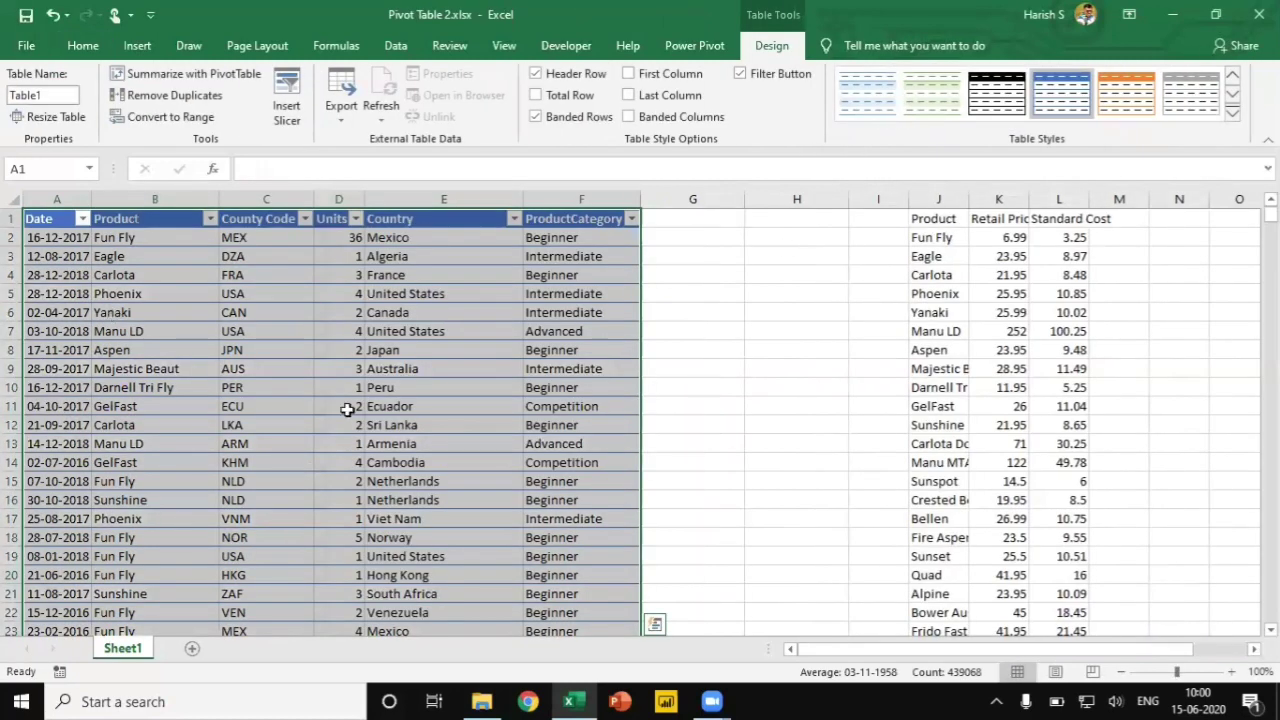
click(47, 95)
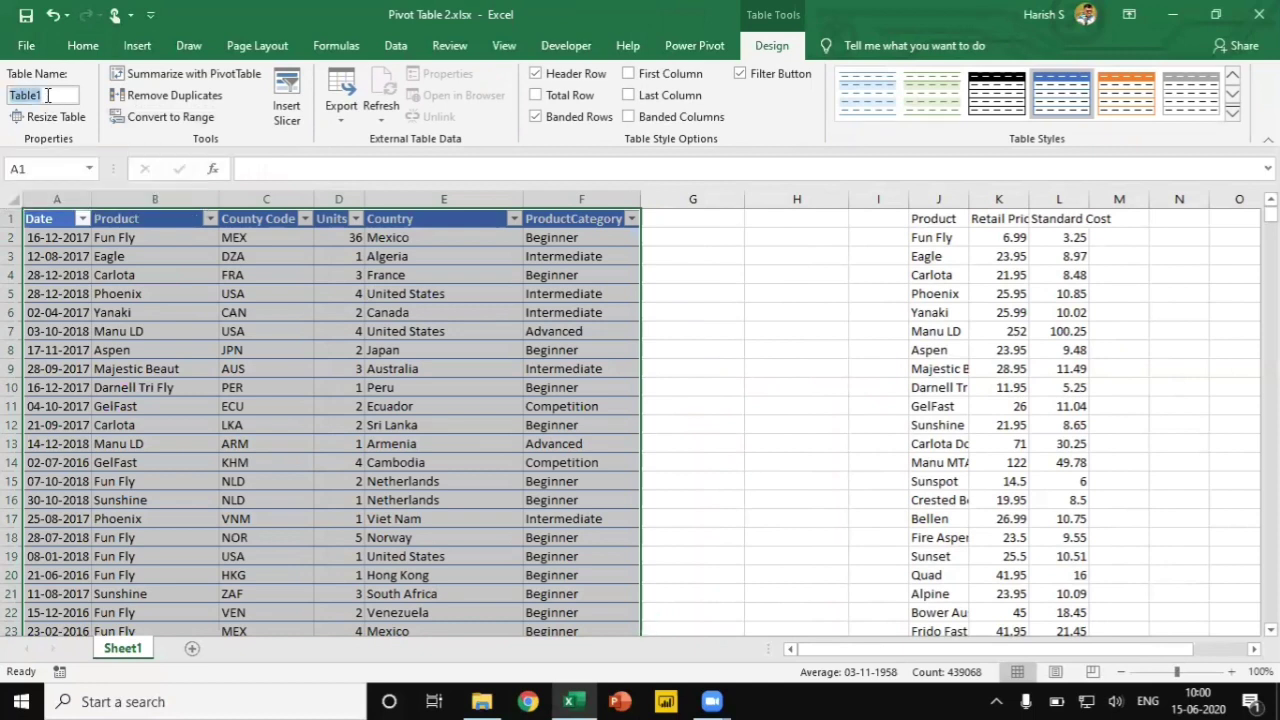
text(Sasle)
key(Return)
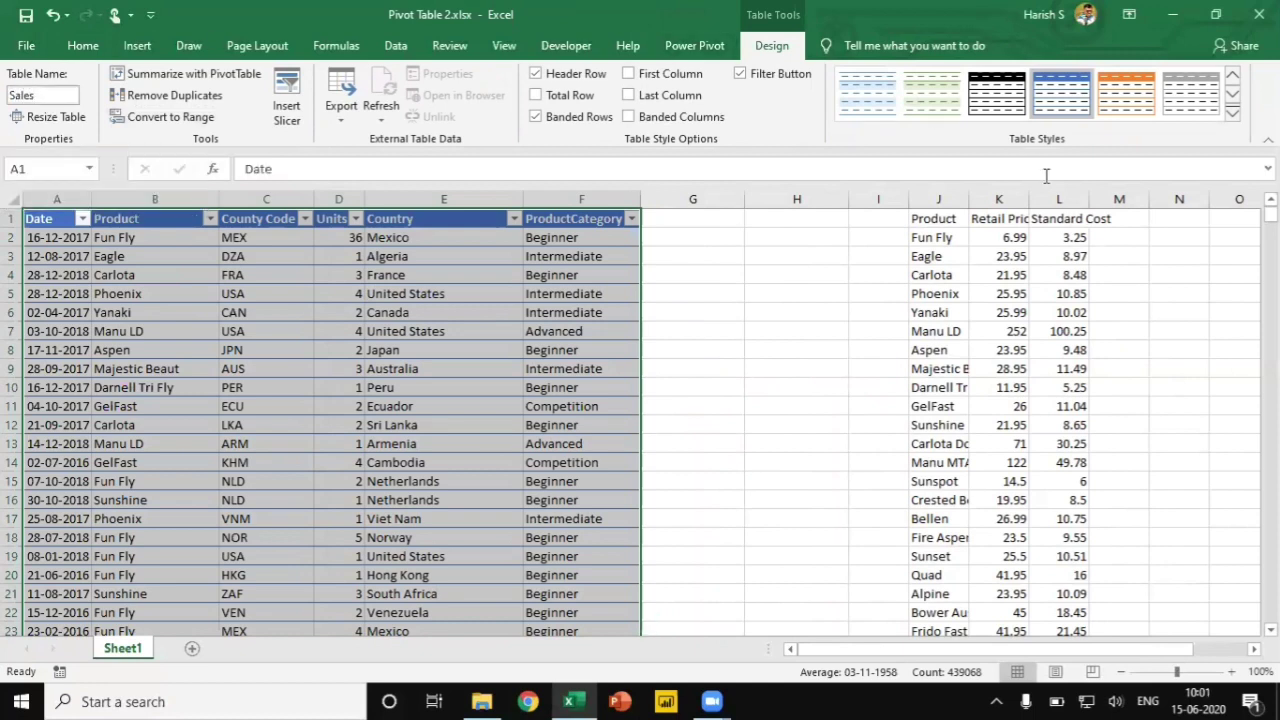
- Format the product price list in columns J to L as a table in the same light blue style and name it Product
click(960, 252)
key(ctrl+a)
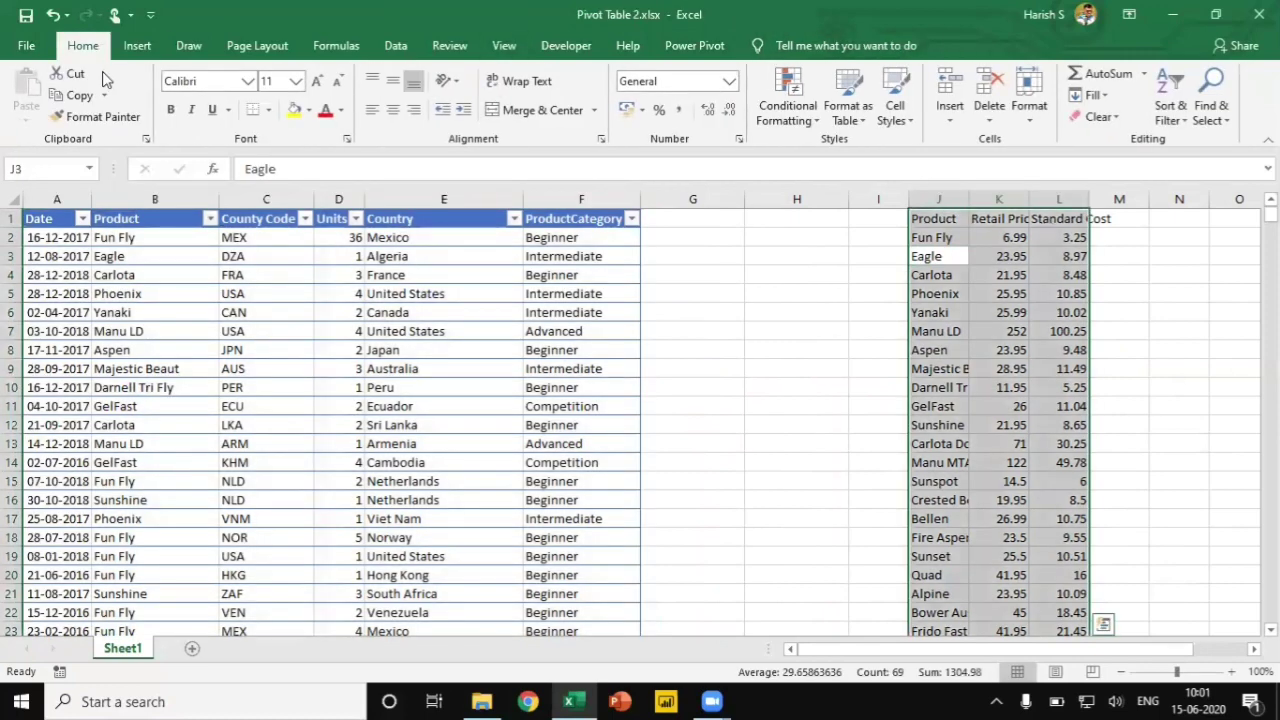
click(848, 108)
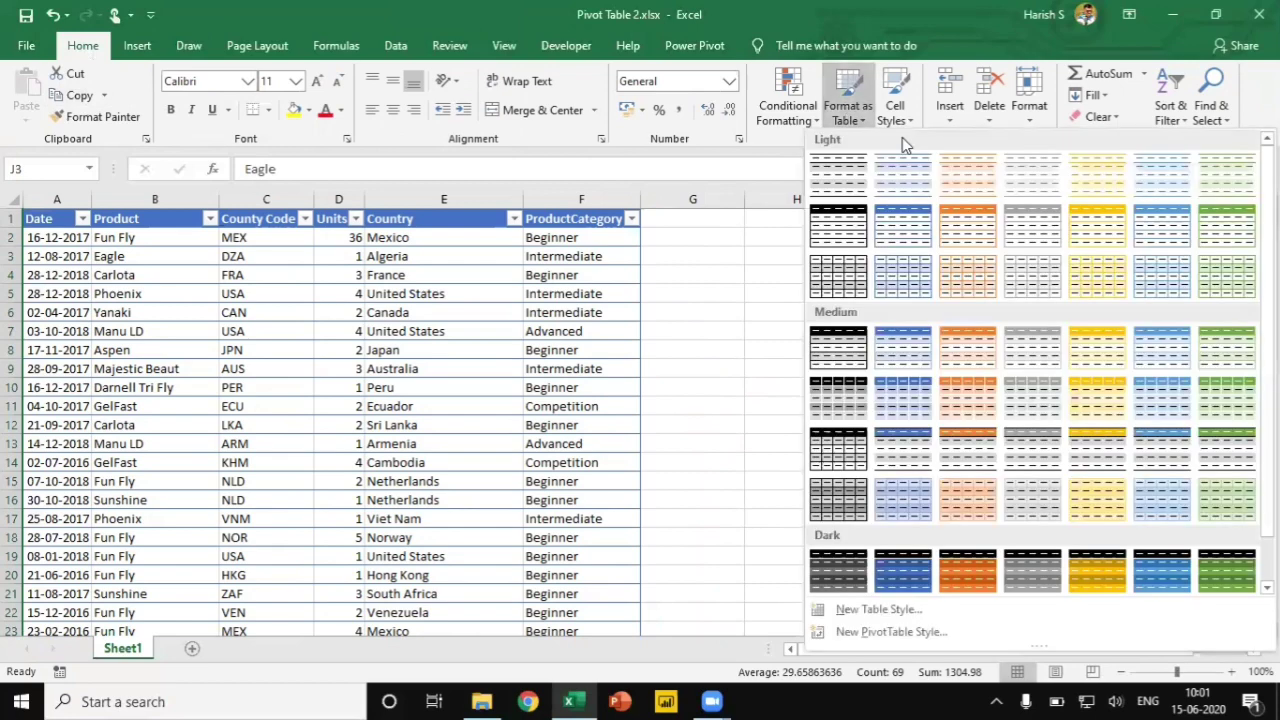
click(905, 230)
click(440, 317)
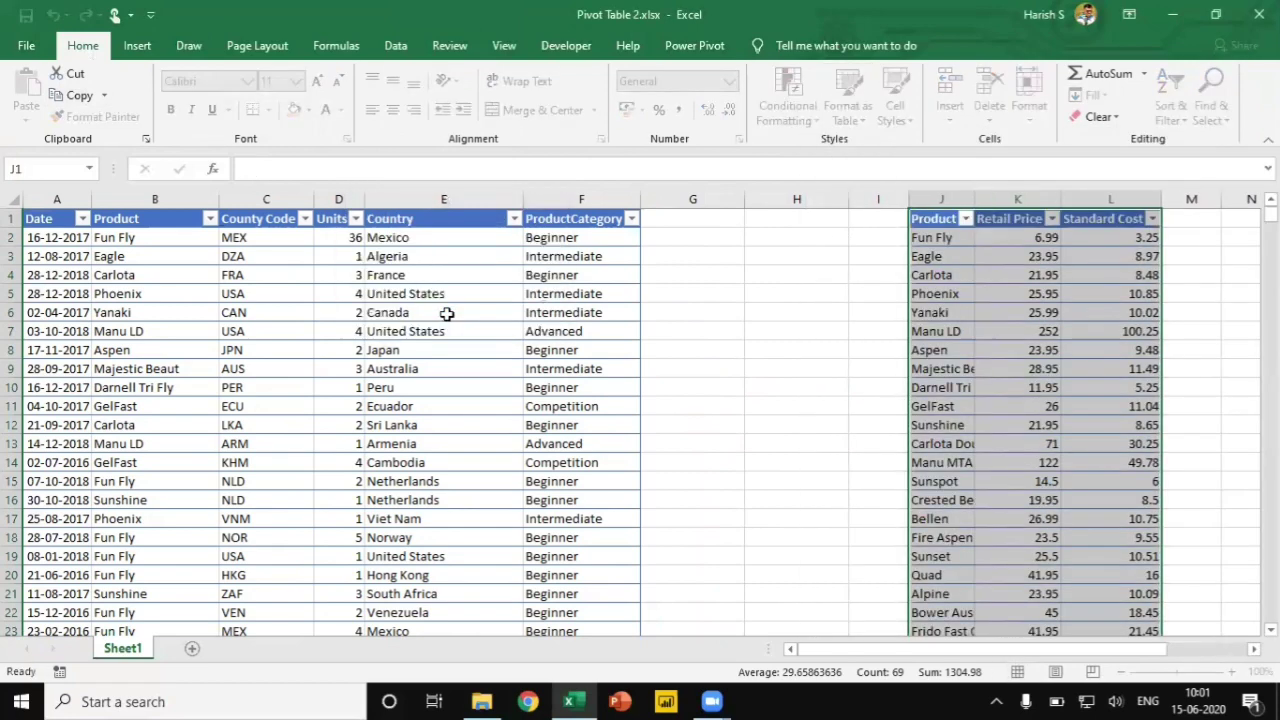
click(40, 95)
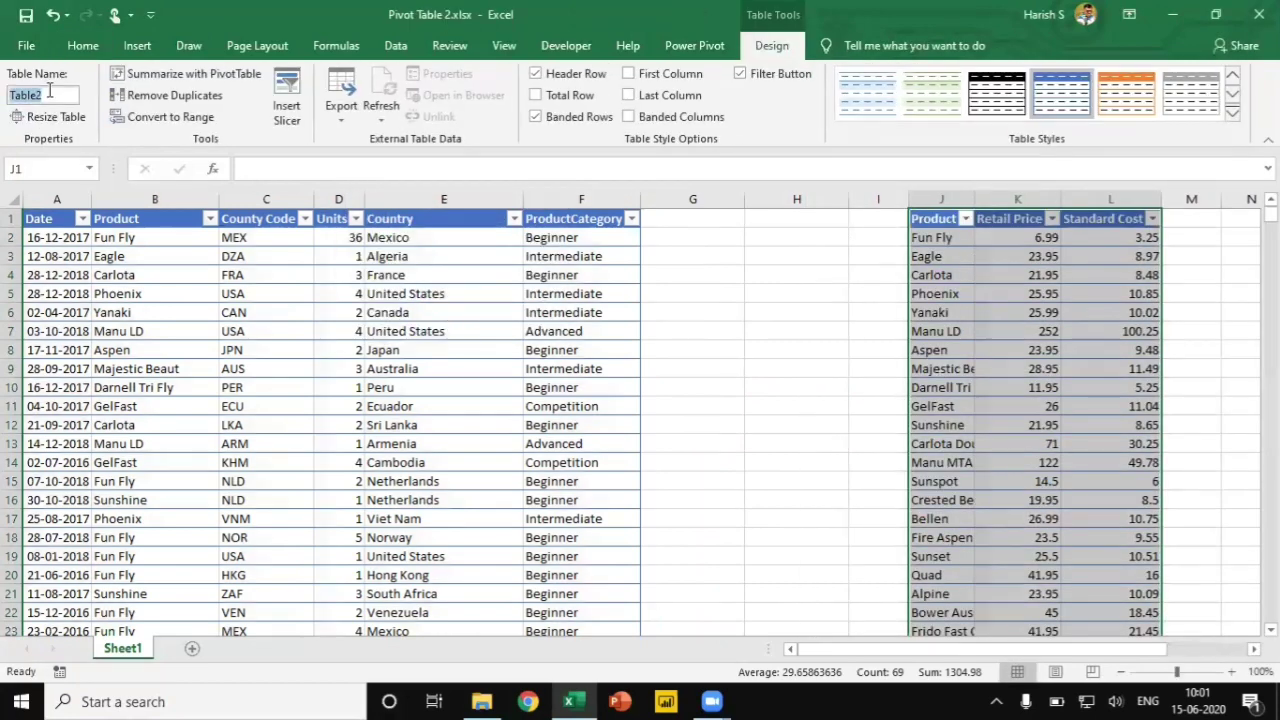
text(Prduoct)
key(Return)
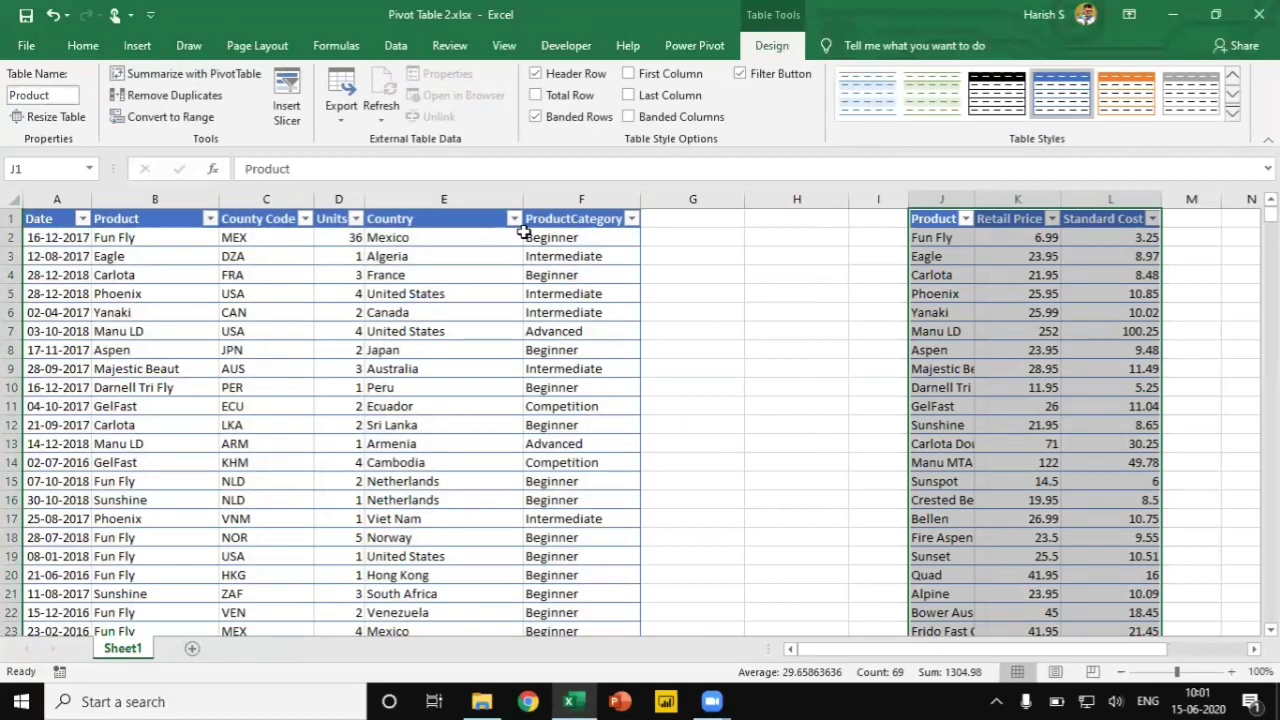
- Add the Sales table and the Product table to the Power Pivot data model
click(57, 220)
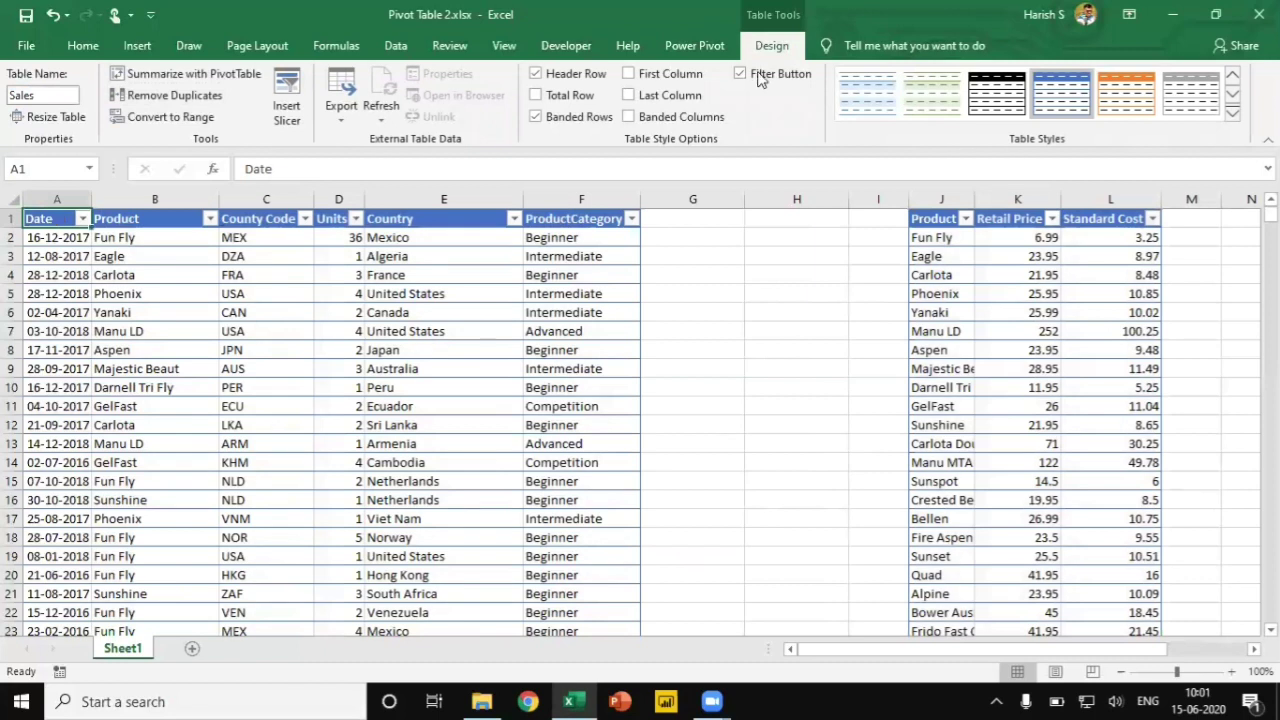
click(700, 46)
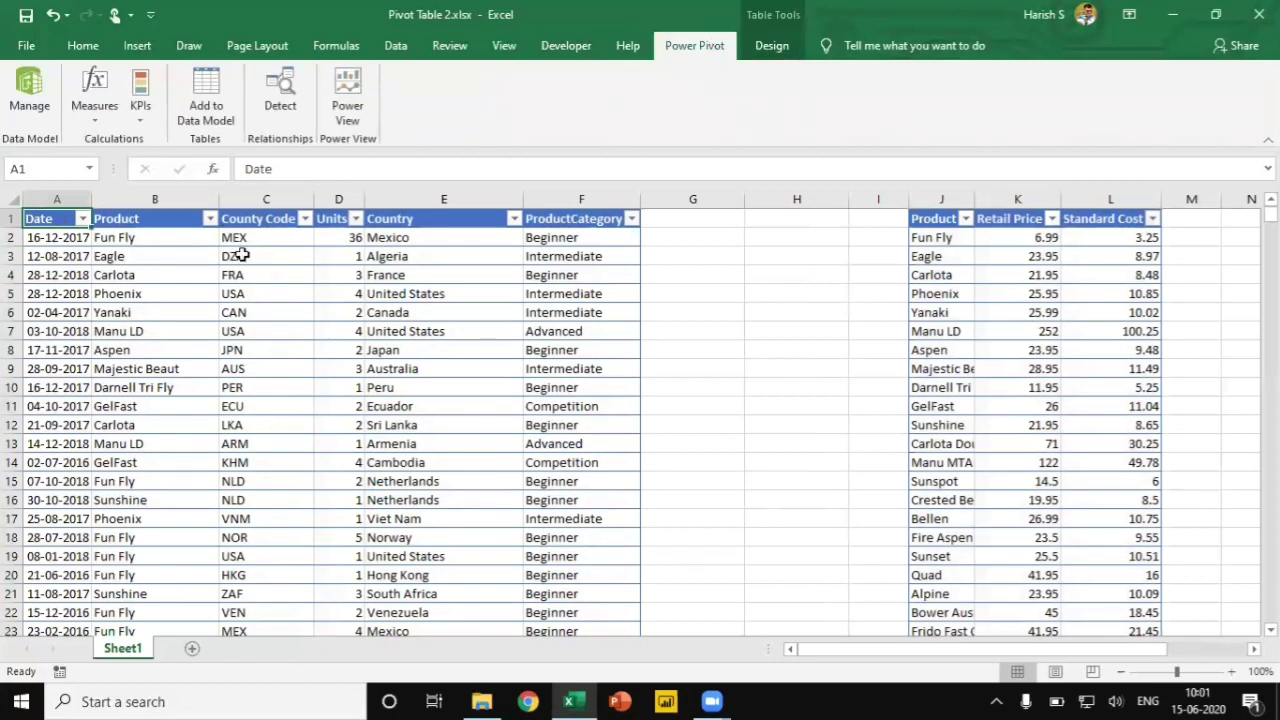
click(205, 85)
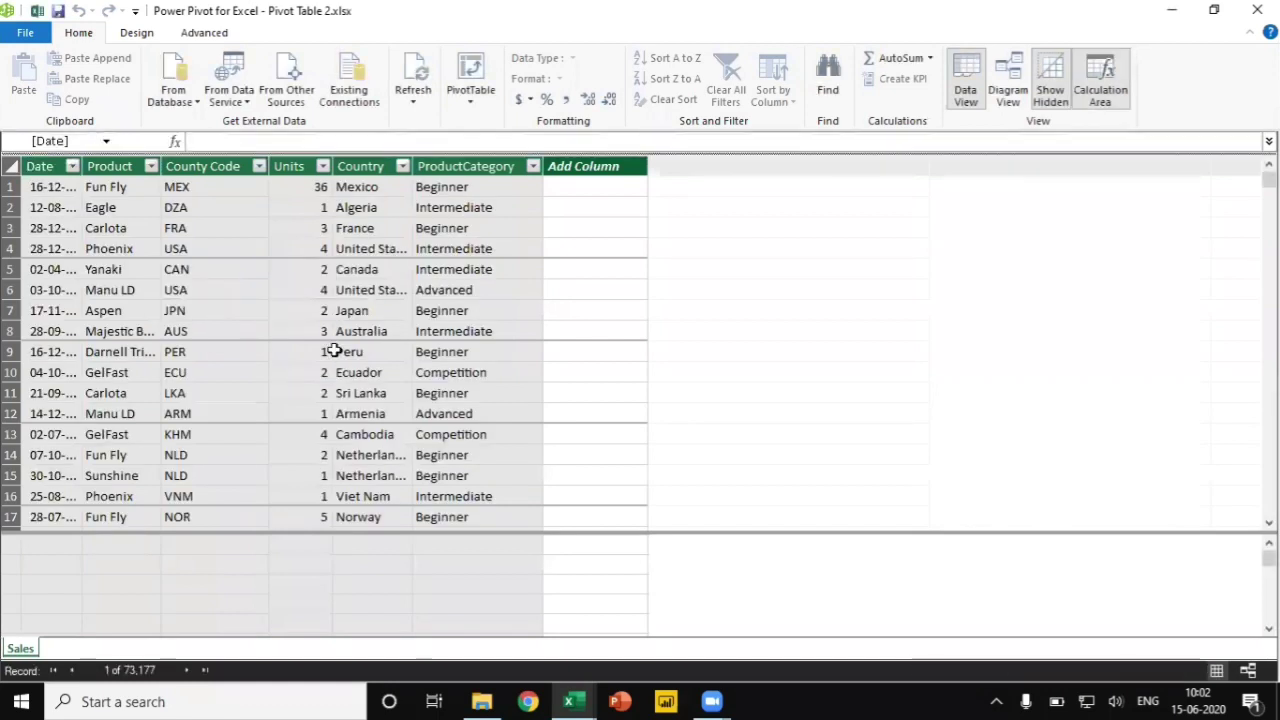
click(1171, 10)
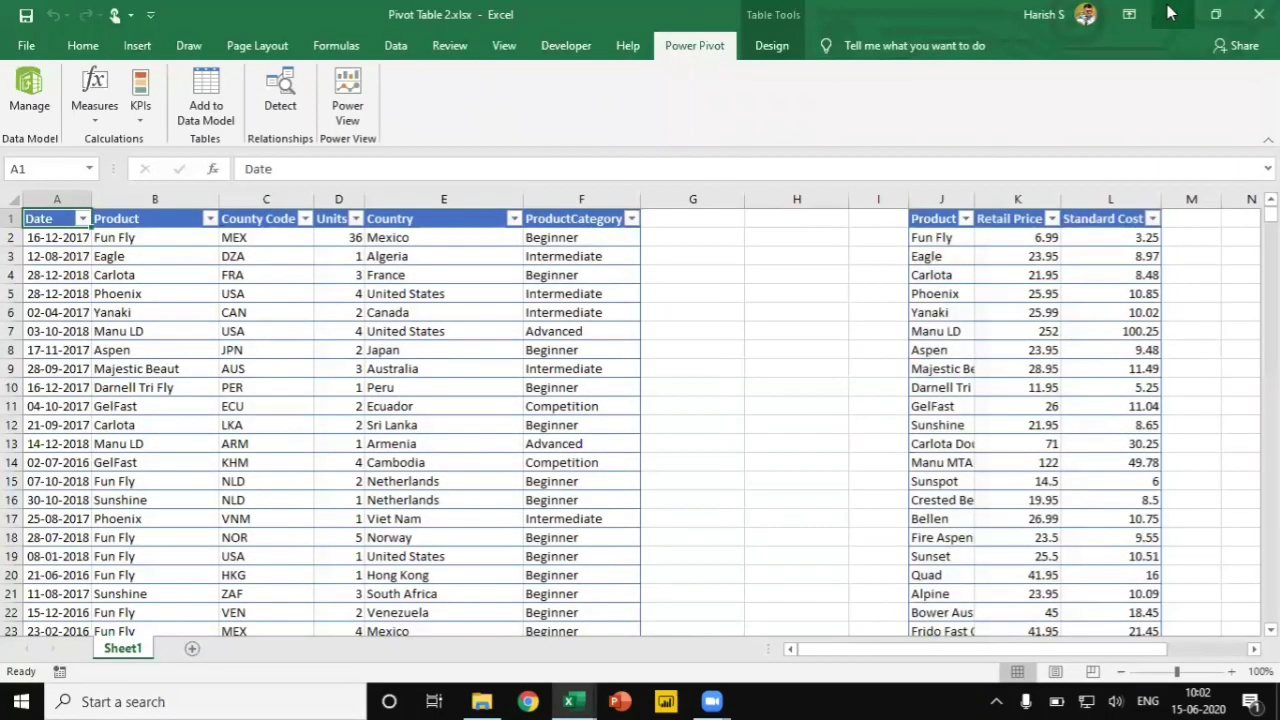
click(987, 294)
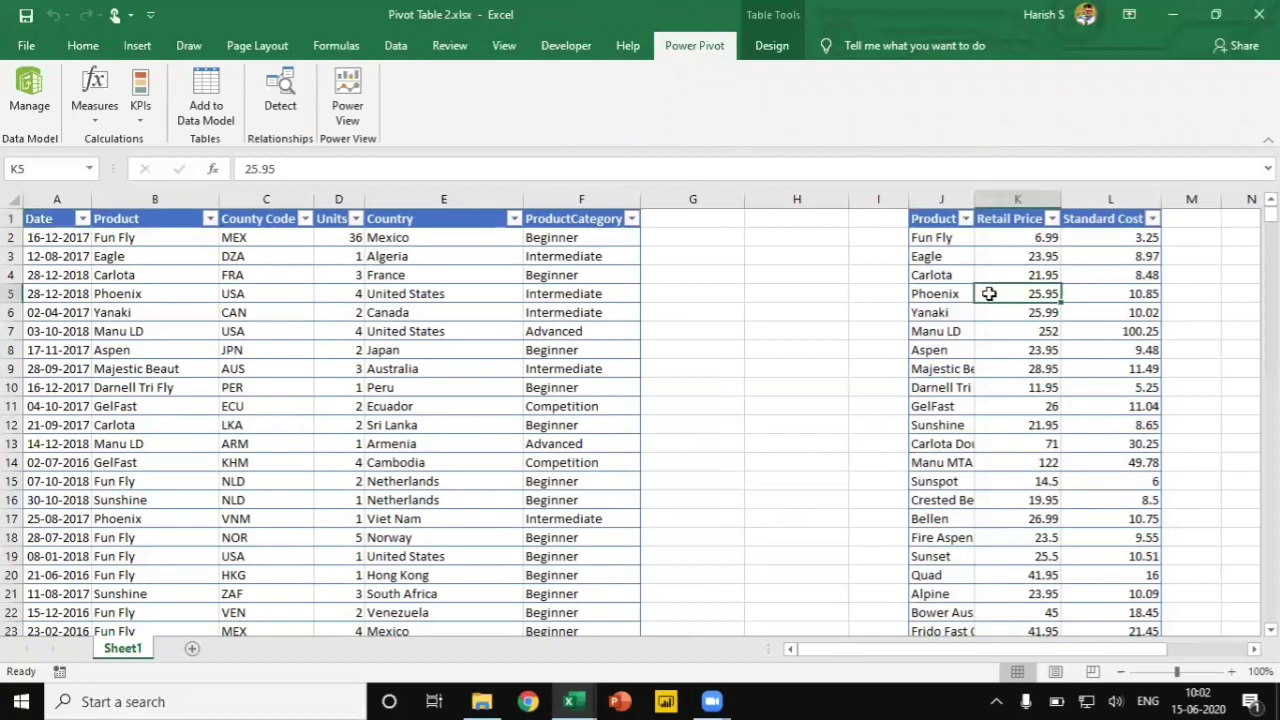
click(205, 100)
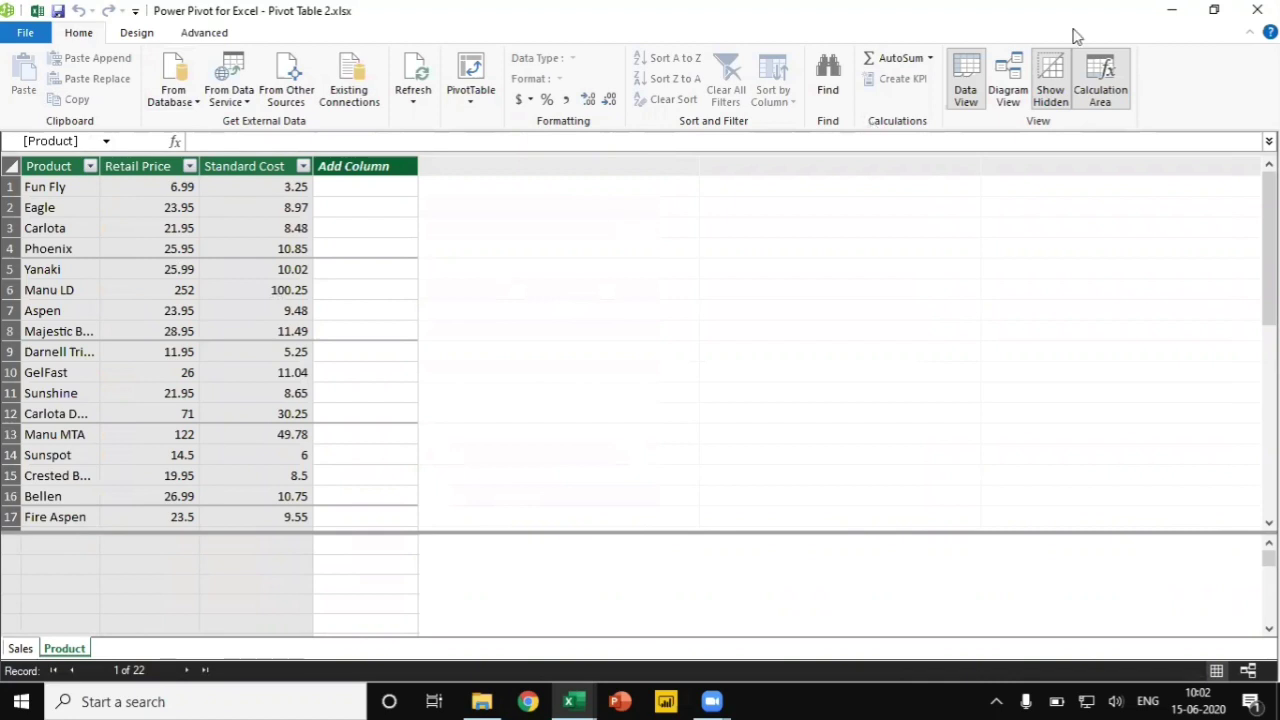
- In the diagram view, enlarge the Sales table box and relate the Product table's Product field to the Product field in Sales
click(1010, 76)
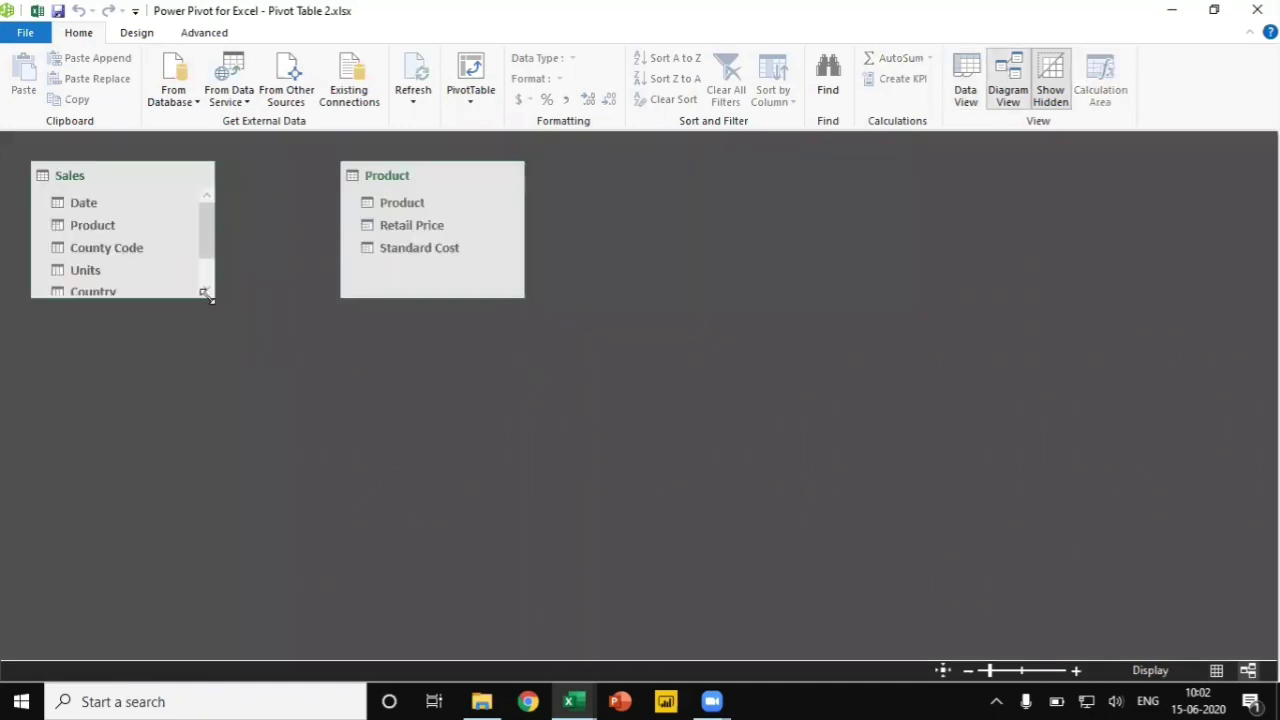
drag(212, 297, 228, 368)
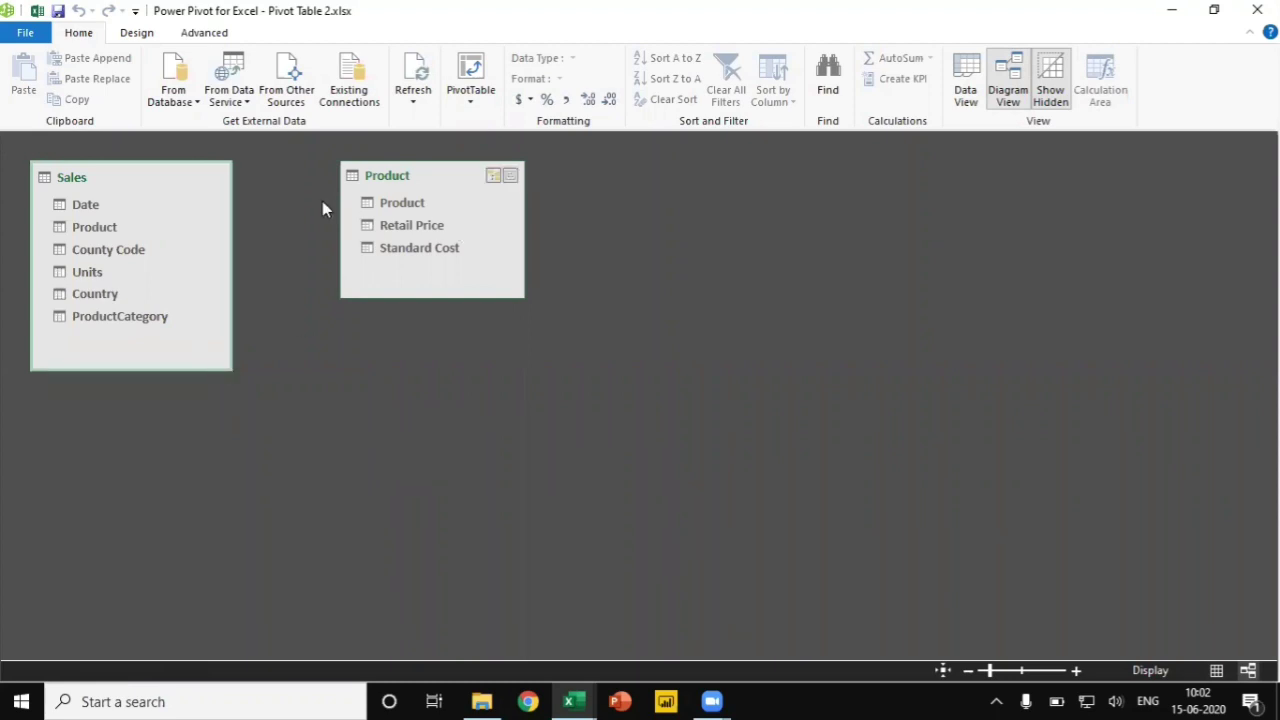
click(398, 205)
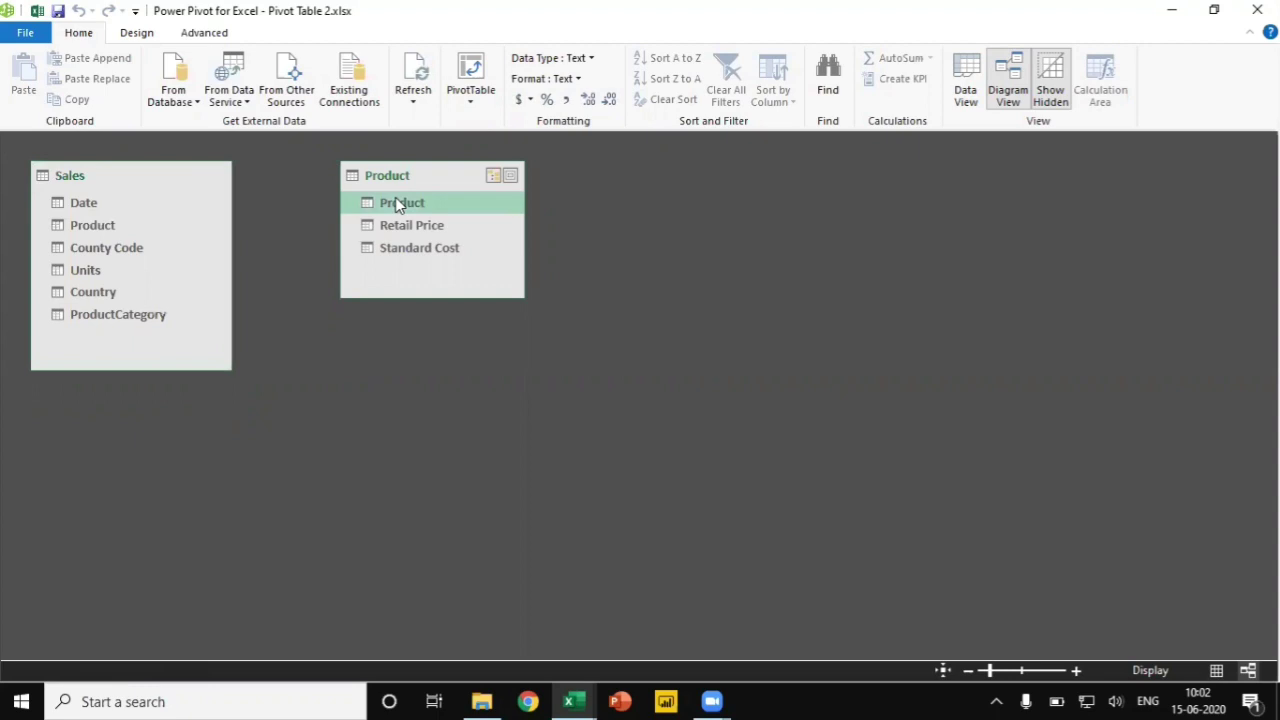
drag(397, 200, 95, 226)
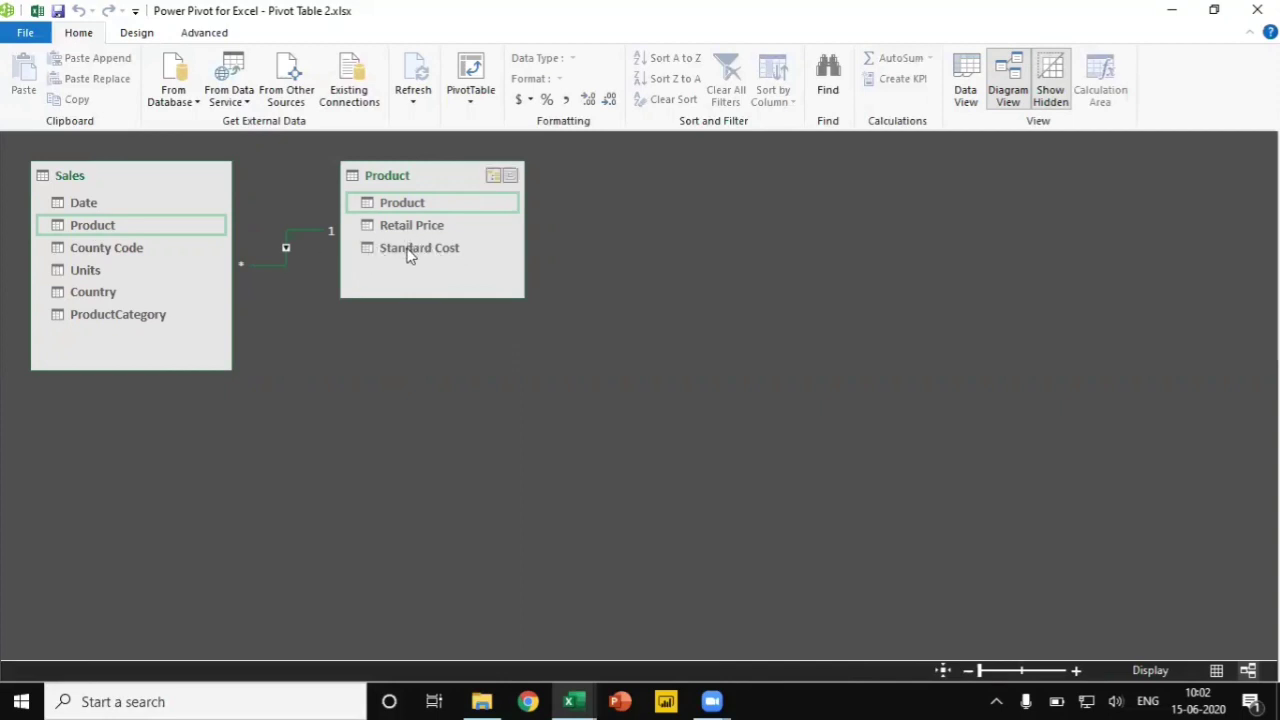
click(148, 205)
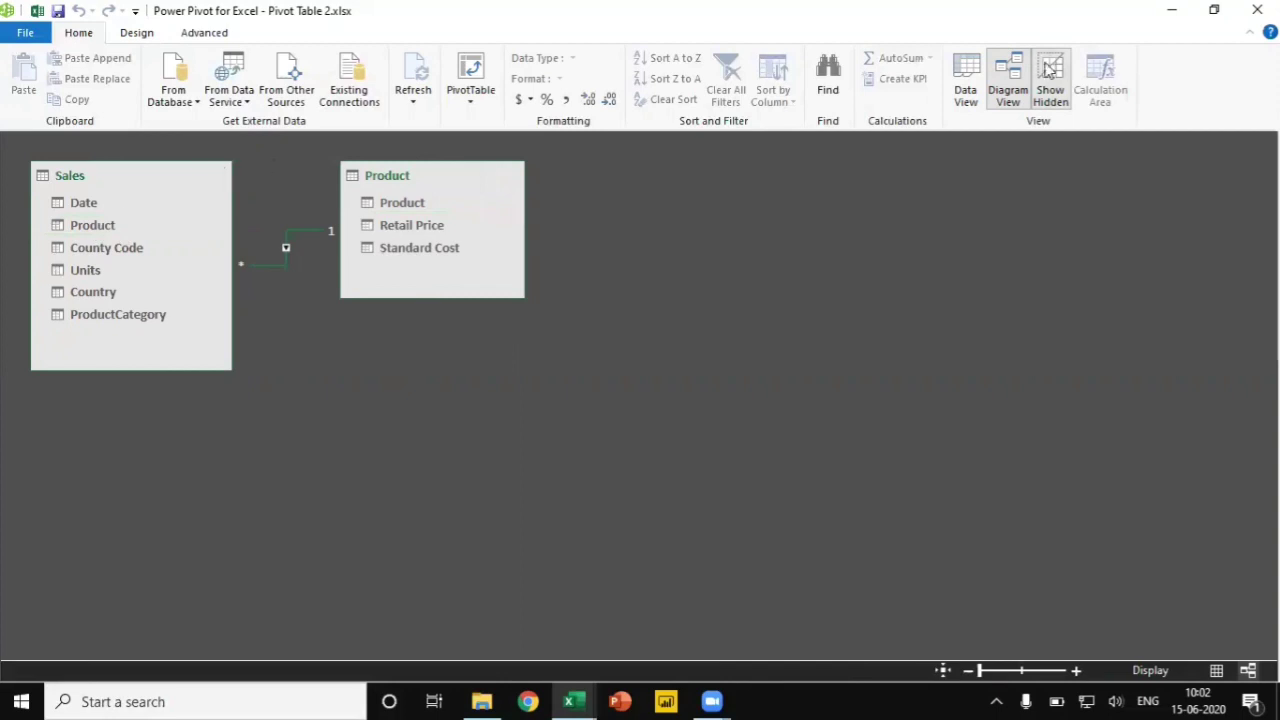
click(965, 68)
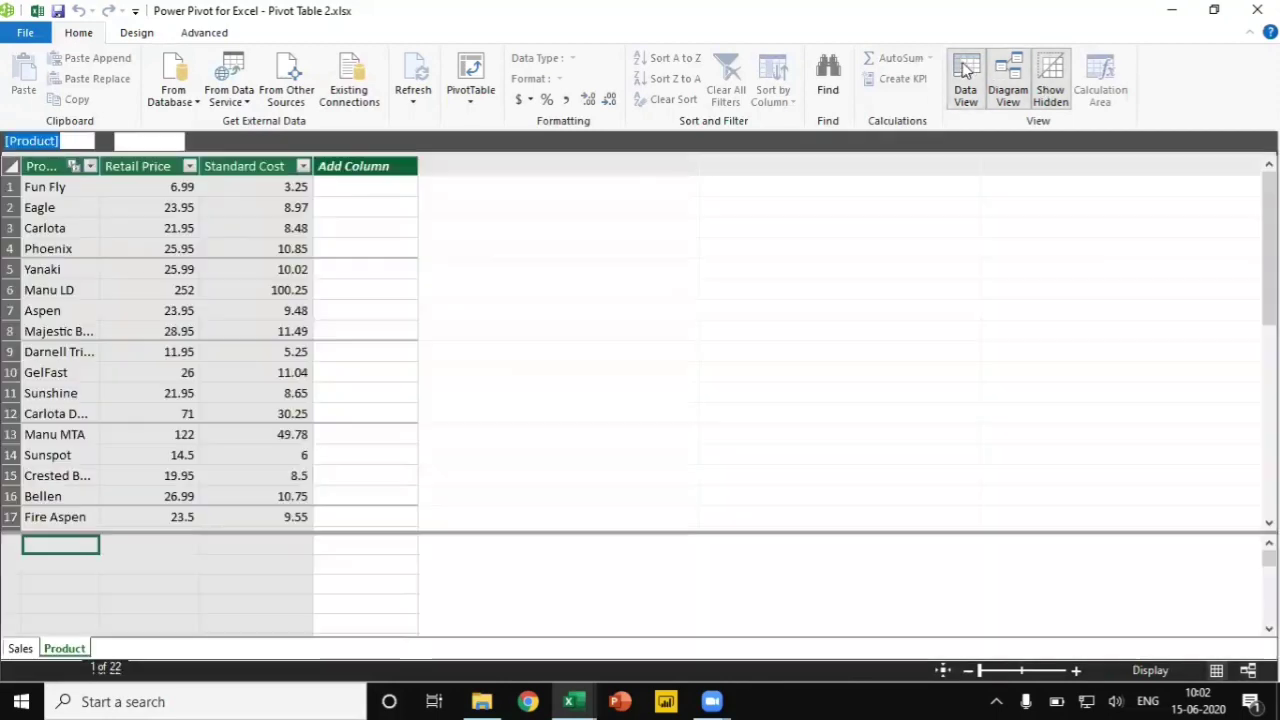
- In the data view of the Sales table, add a new column named Retail Price
click(20, 649)
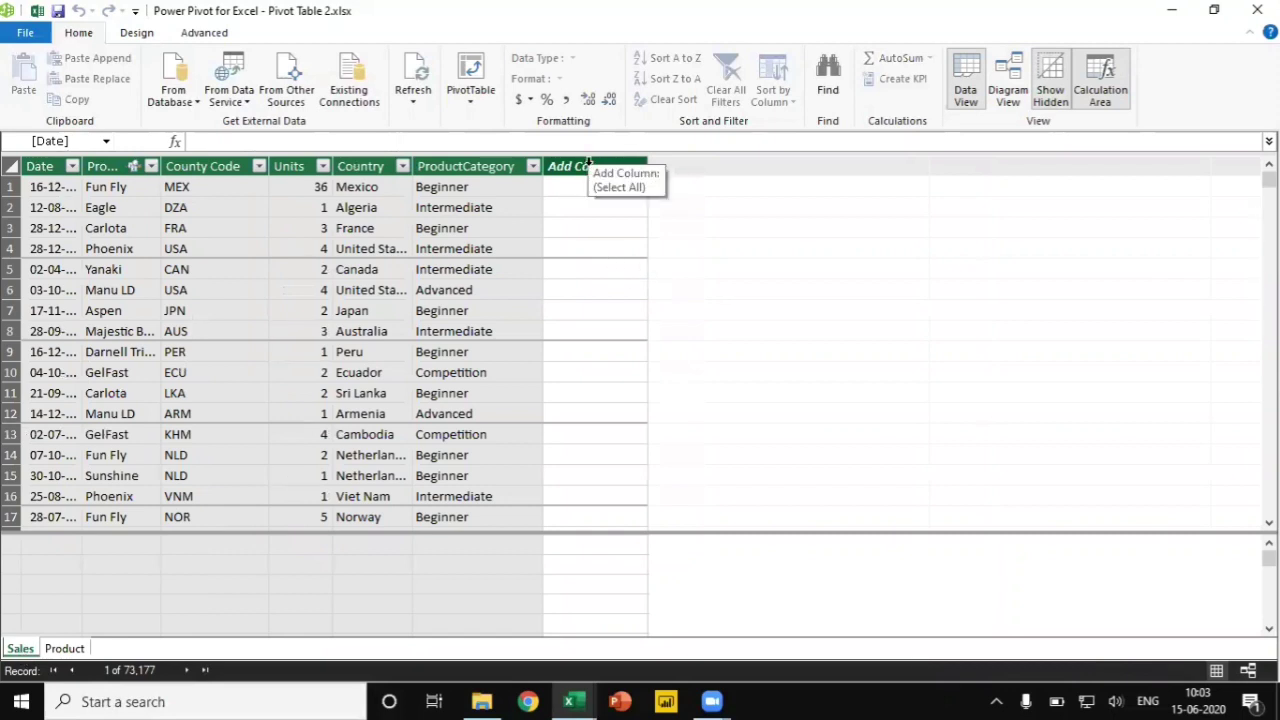
right_click(589, 165)
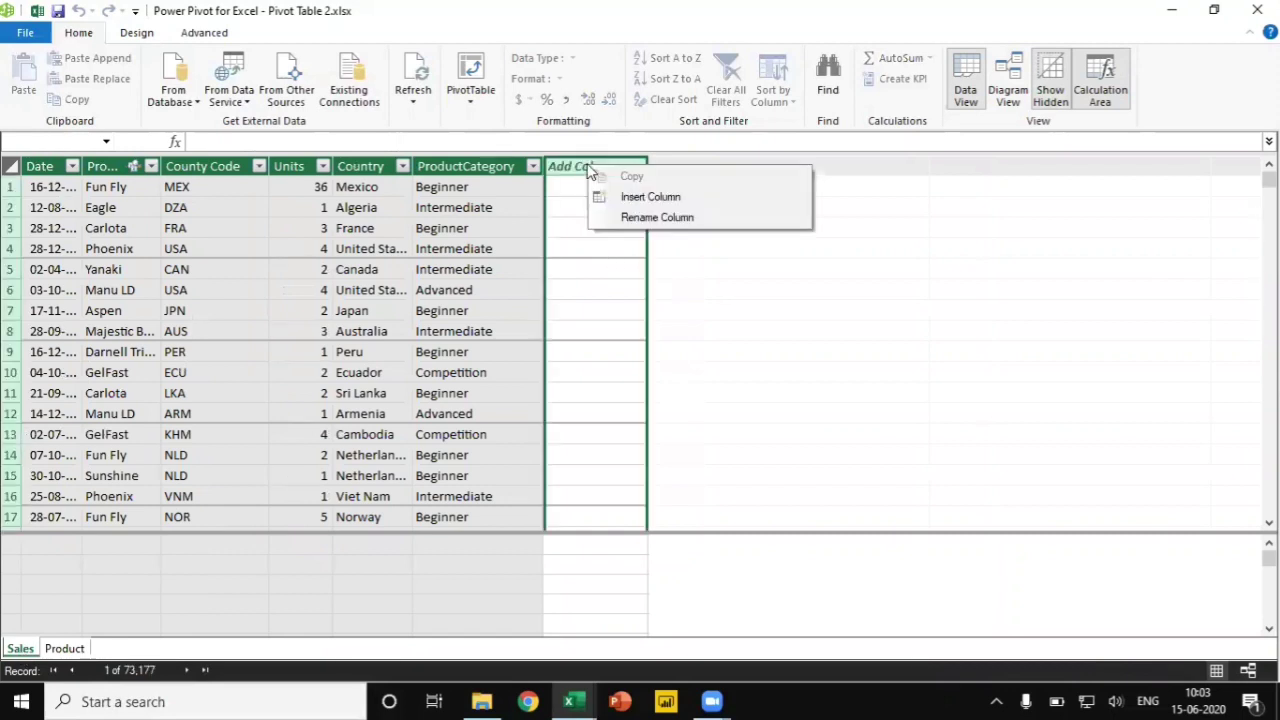
click(686, 217)
text(R)
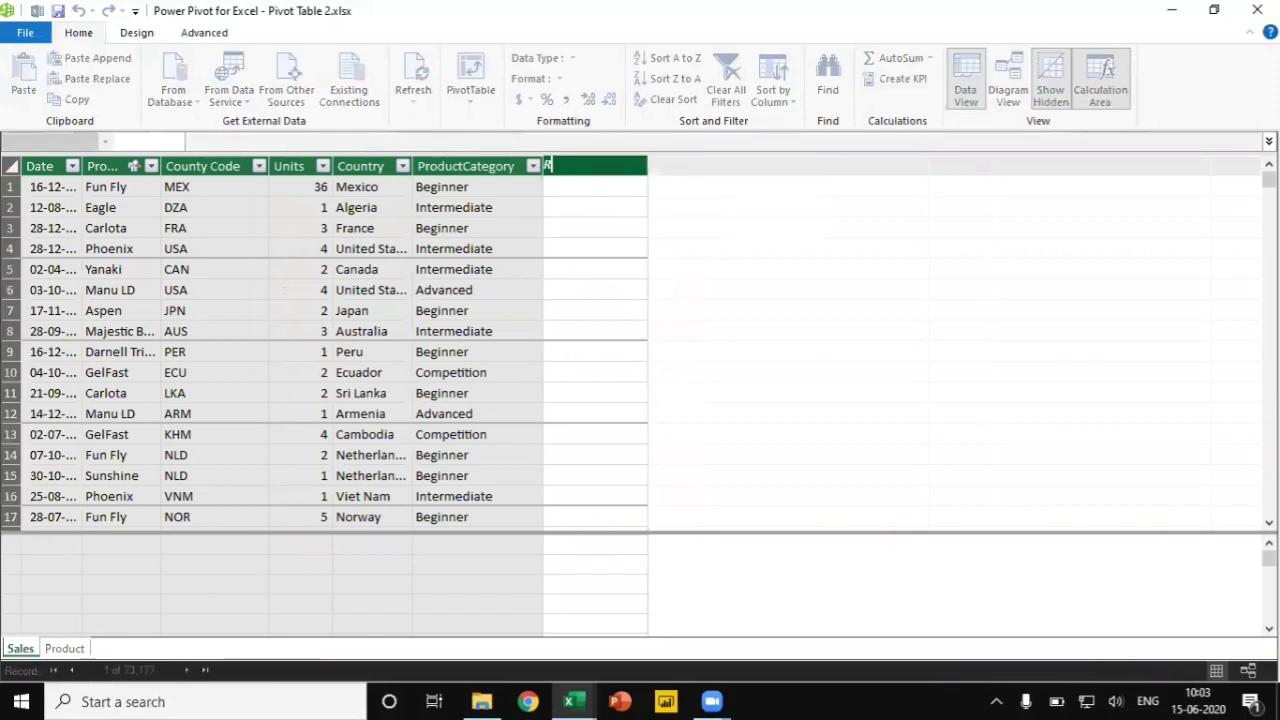
text(etail Price)
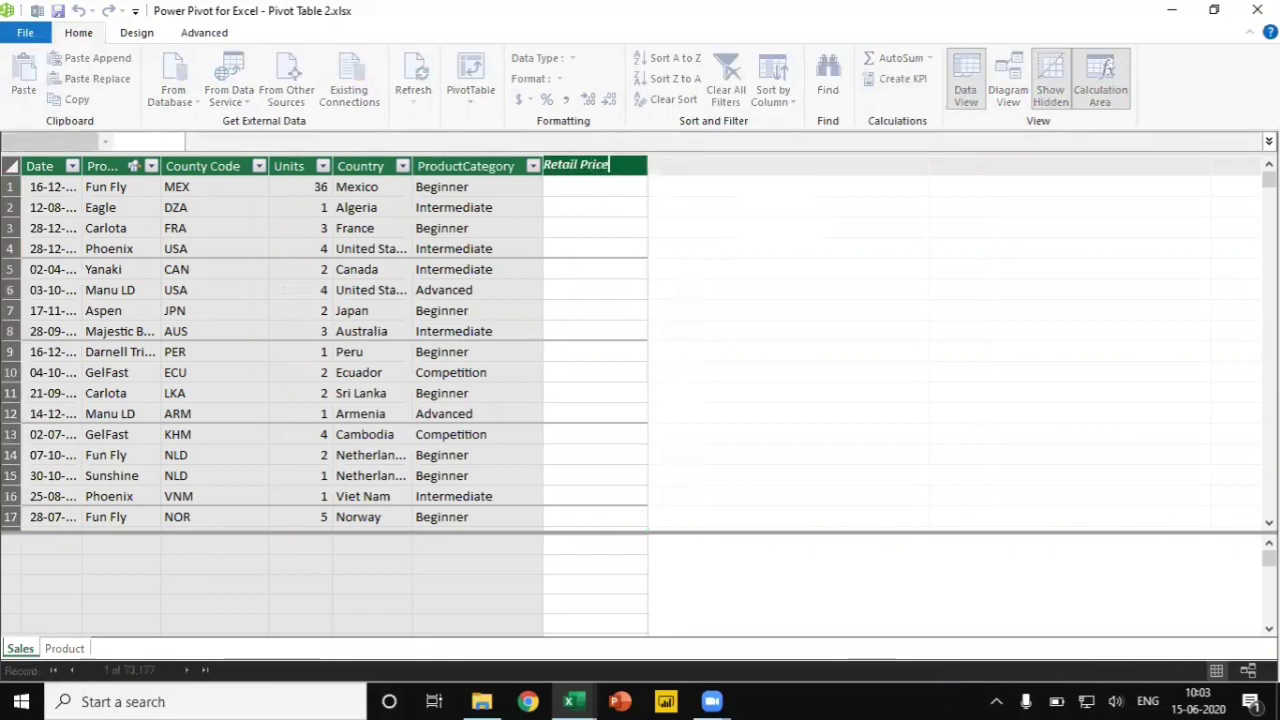
key(Return)
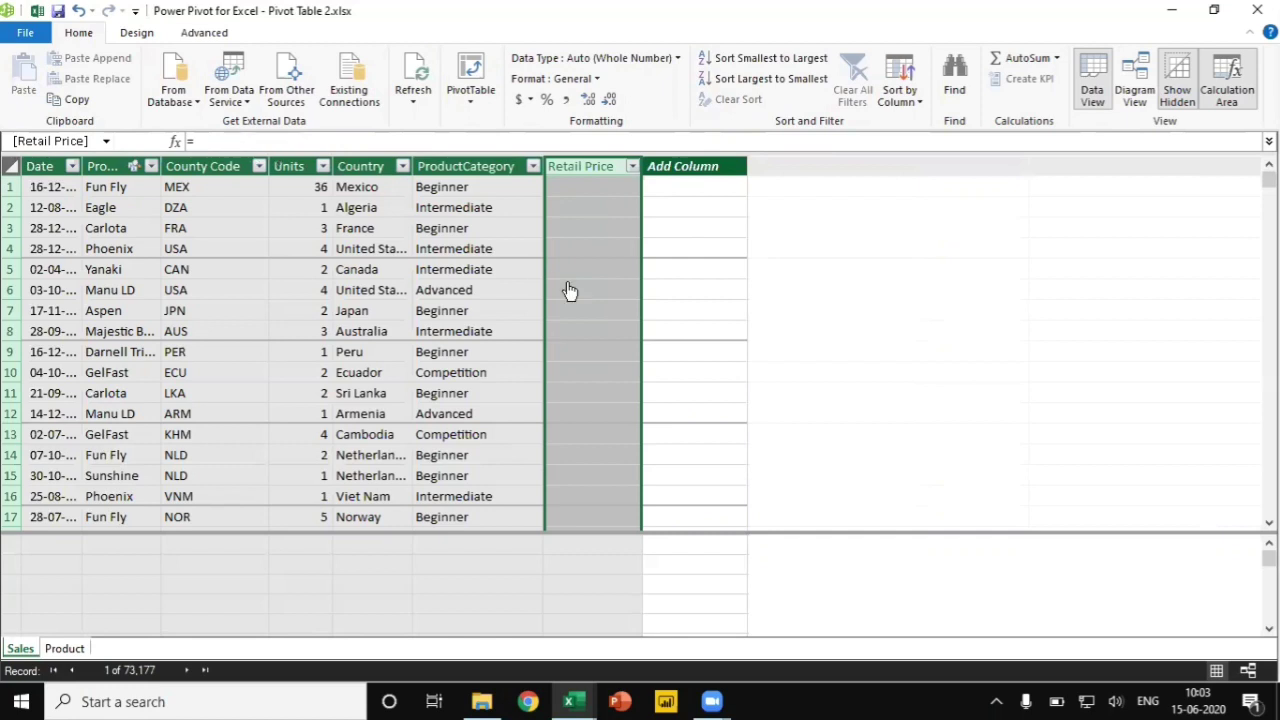
- Fill the Retail Price column with the formula =RELATED('Product'[Retail Price])
click(222, 143)
text(=)
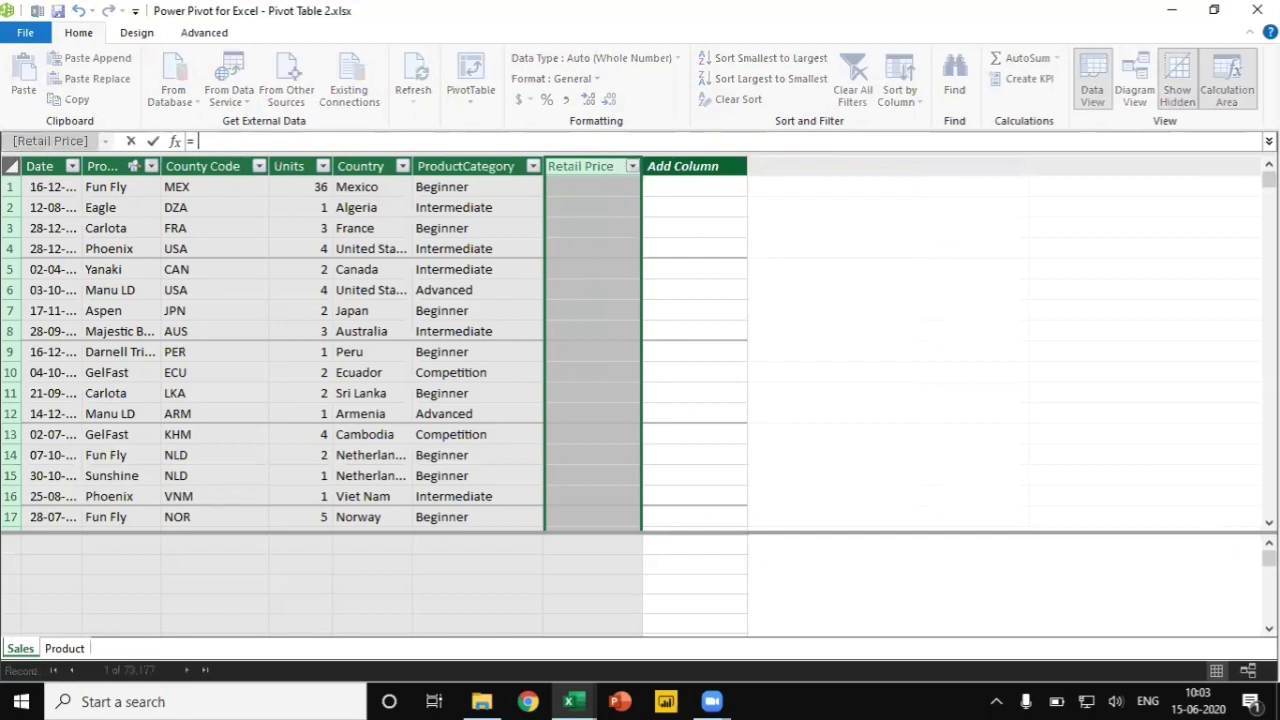
text(rela)
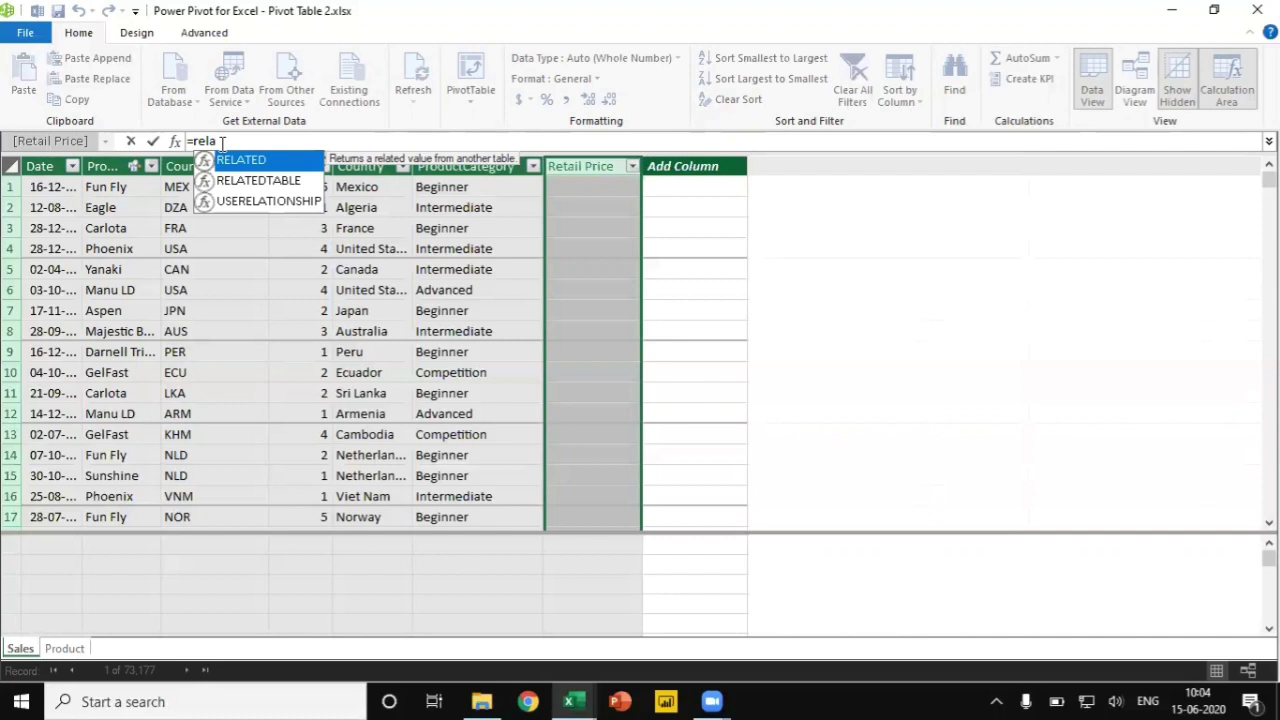
key(Tab)
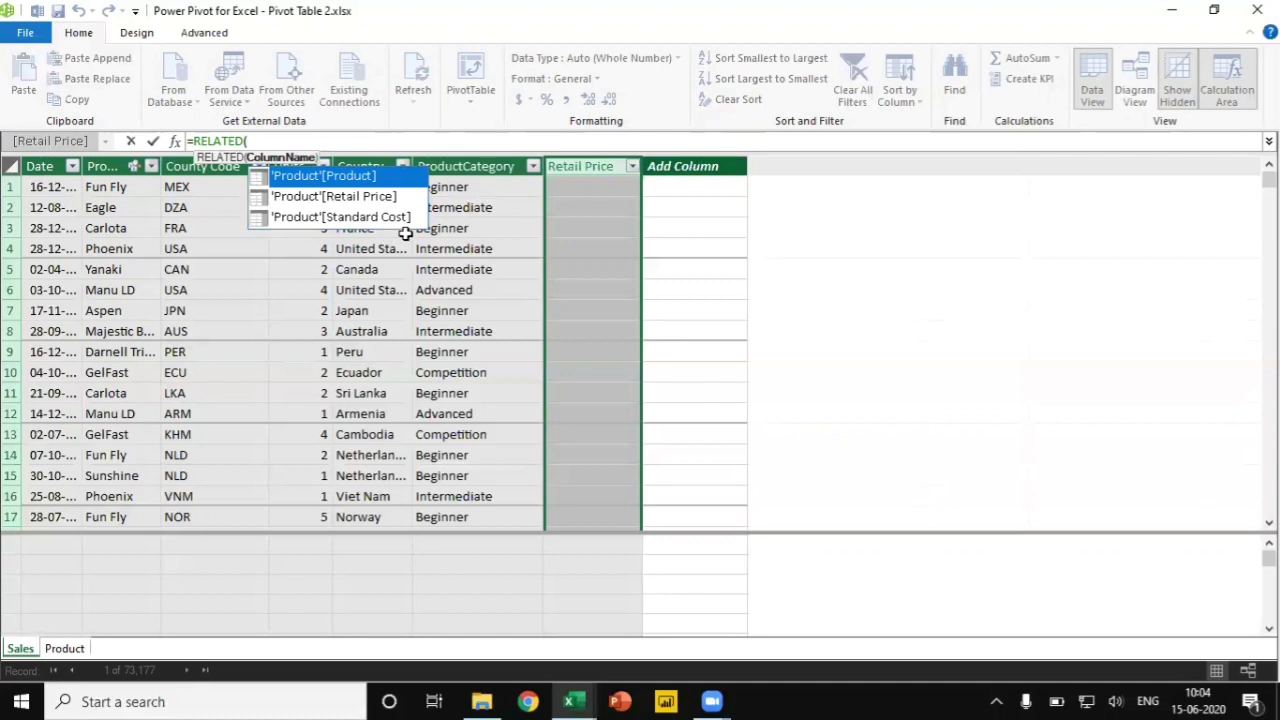
key(Down)
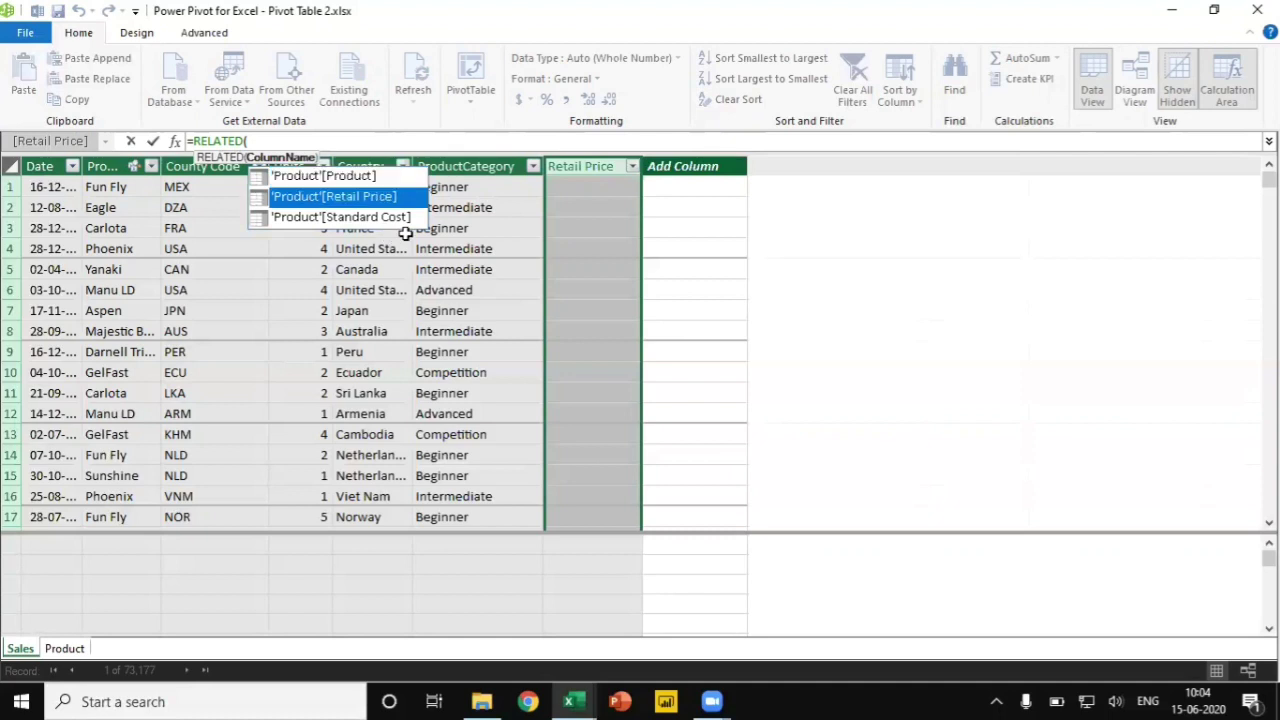
key(Tab)
text())
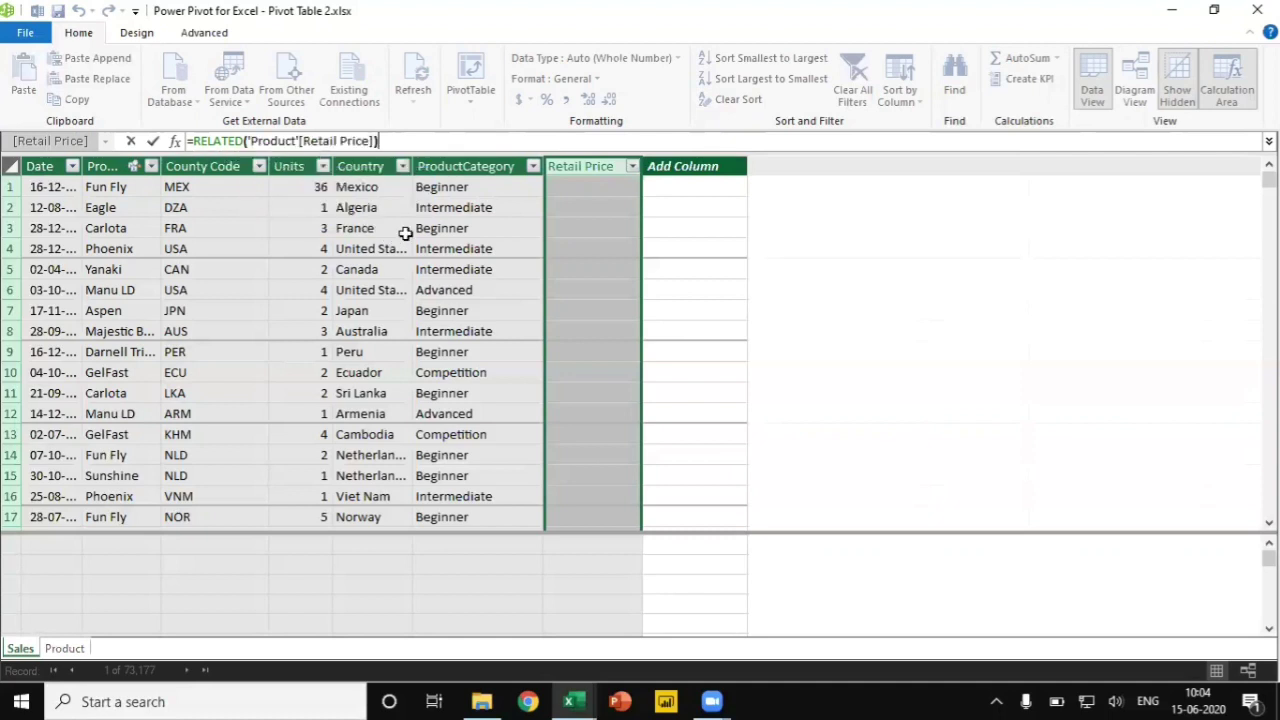
key(Return)
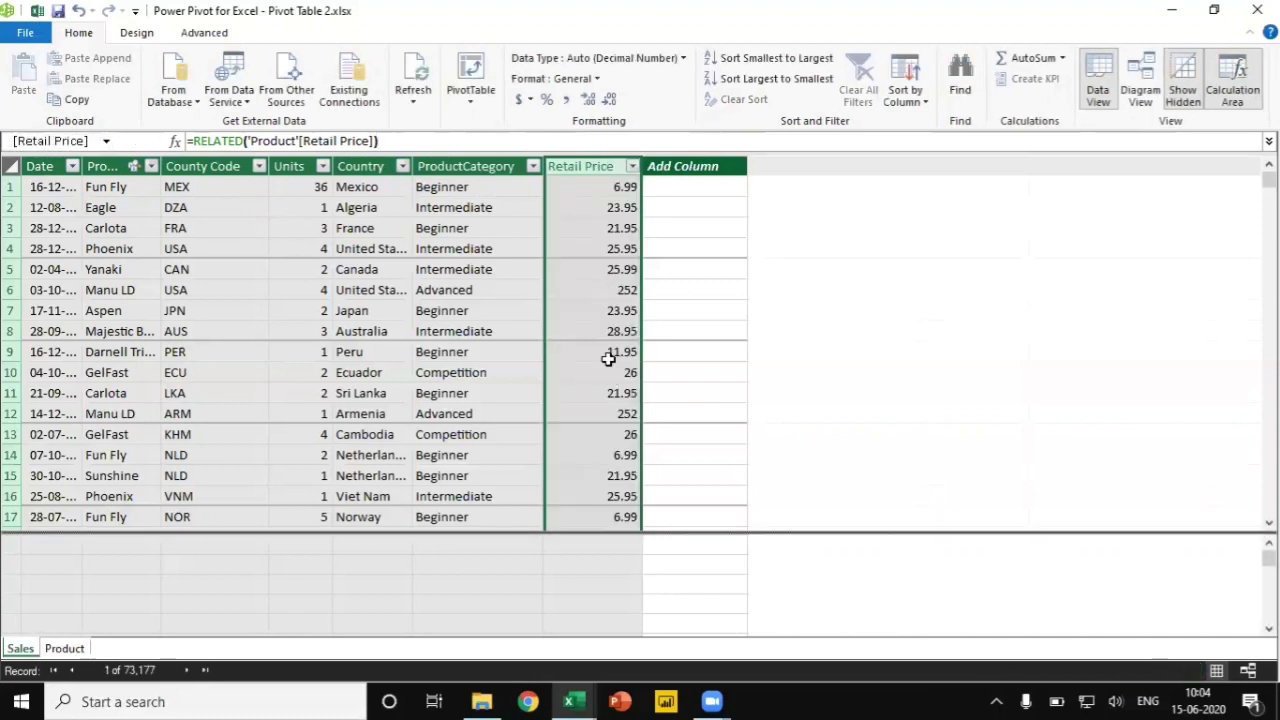
- Add a new column named Standard Cost after Retail Price in the Sales table
click(697, 168)
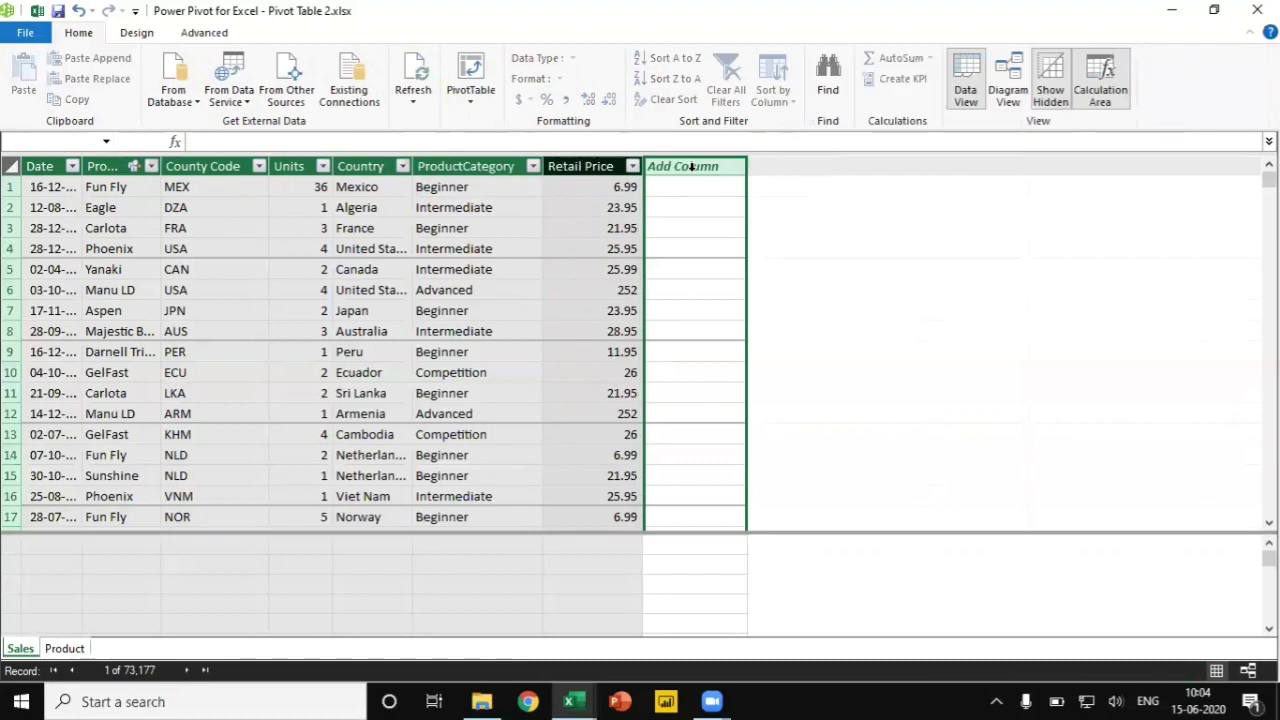
right_click(697, 172)
click(745, 224)
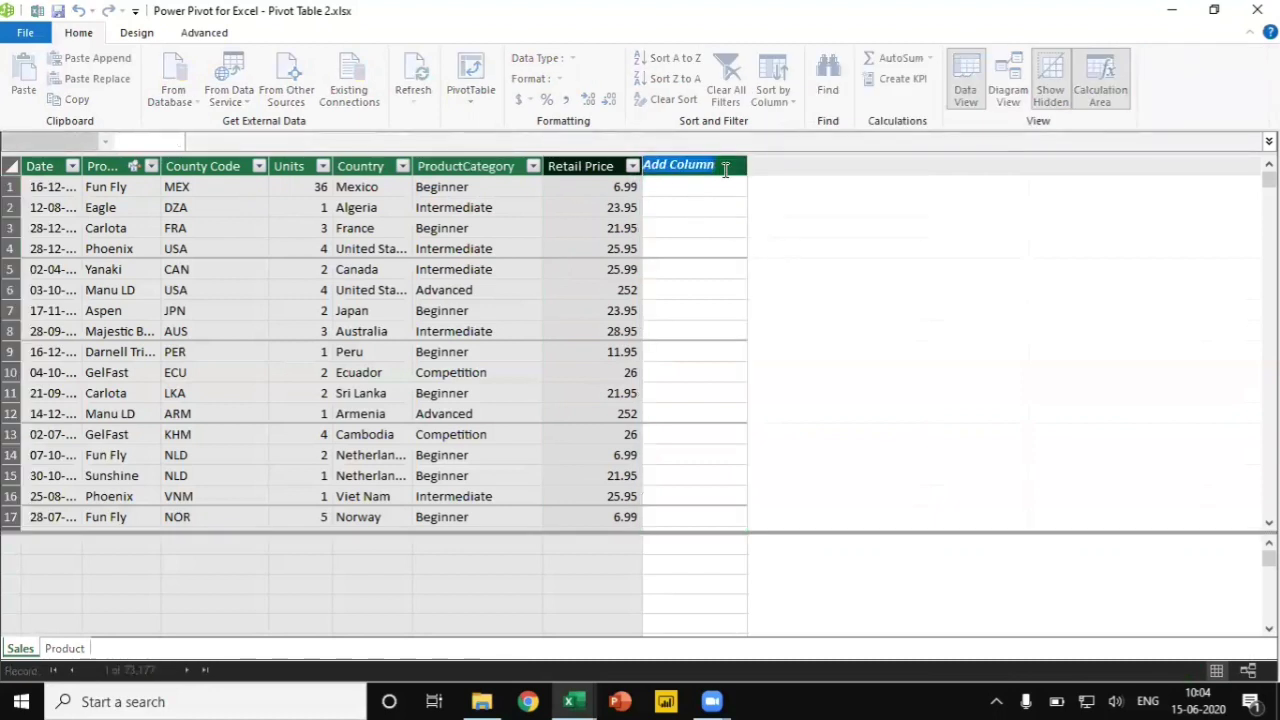
text(Standard)
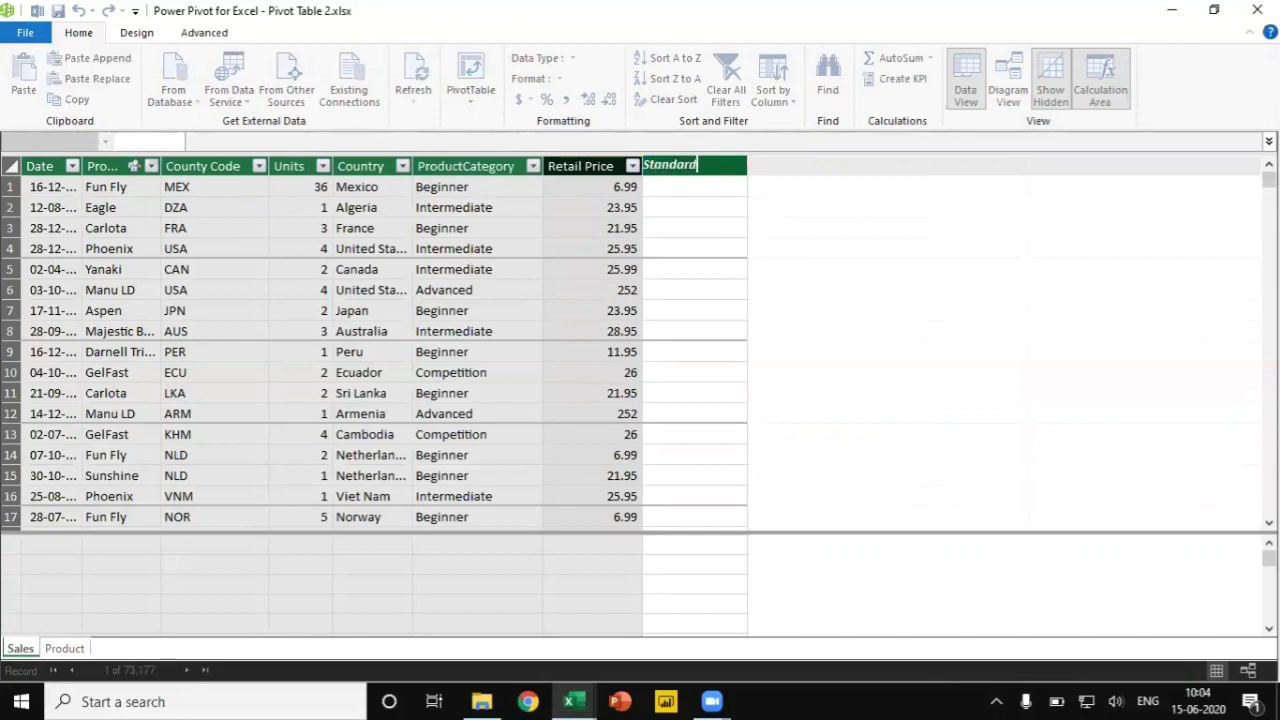
text( Cost)
key(Return)
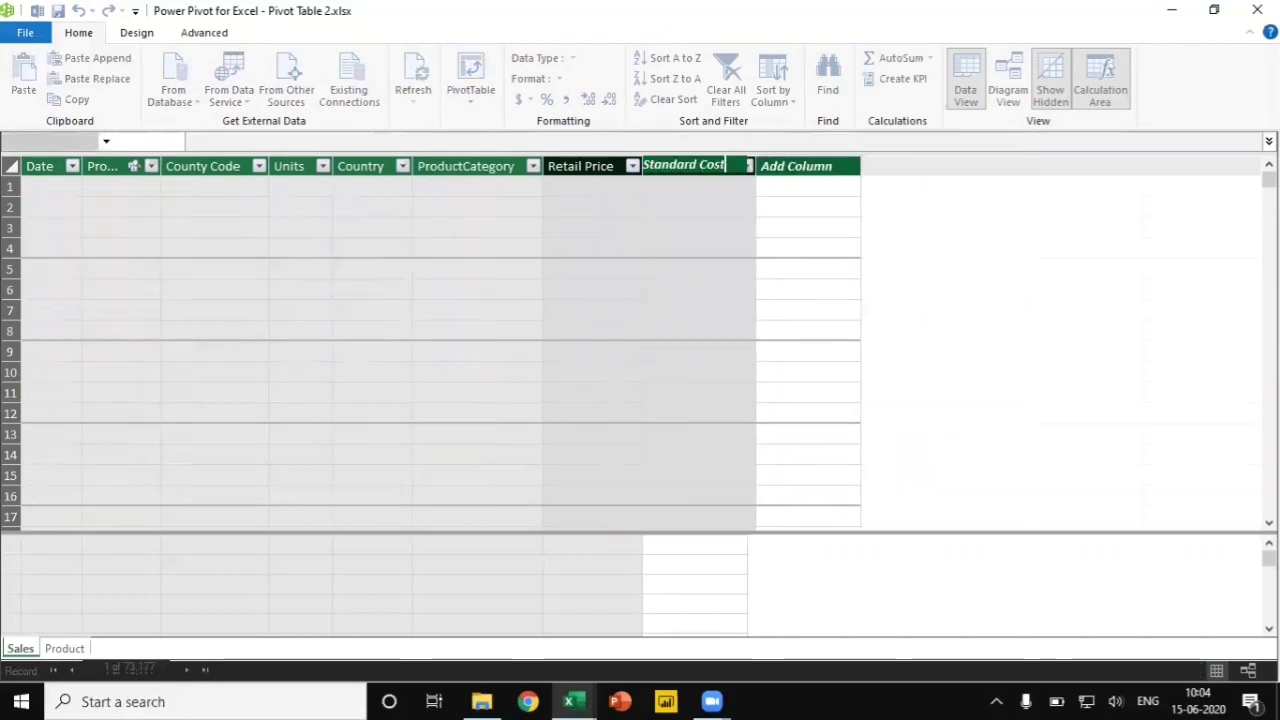
- Fill the Standard Cost column with the formula =RELATED('Product'[Standard Cost])
click(248, 143)
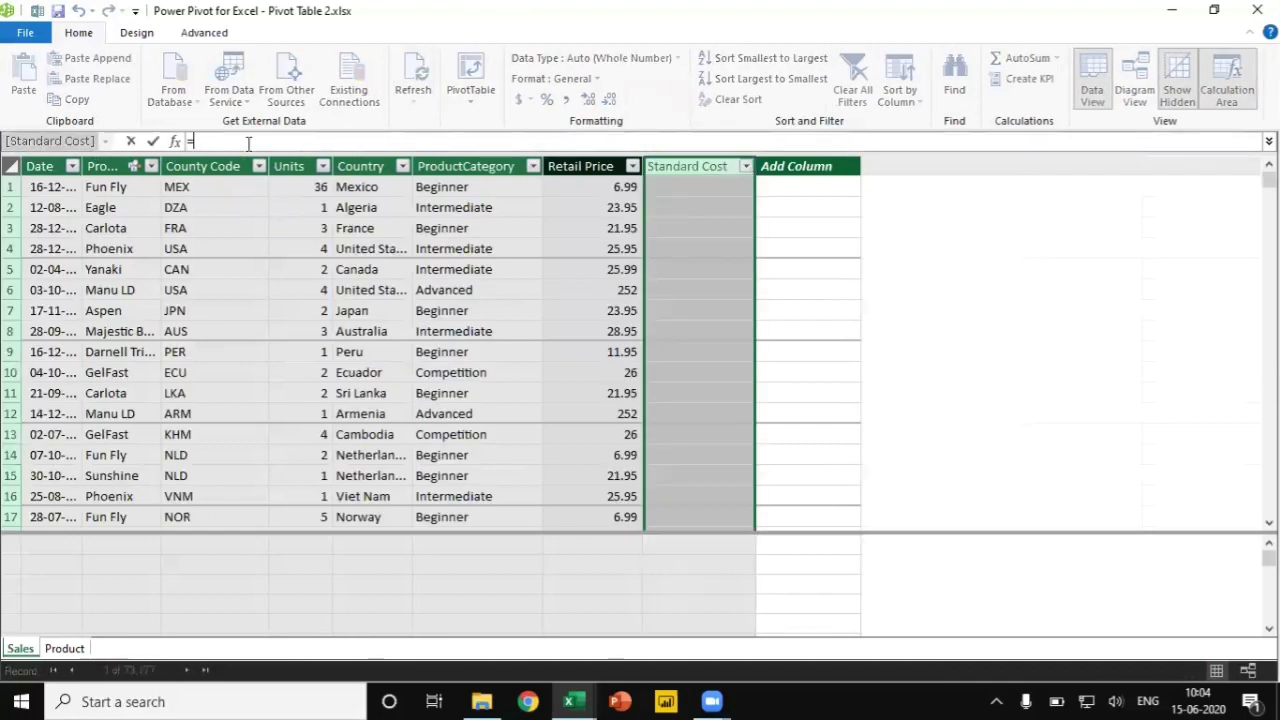
text(RELATED()
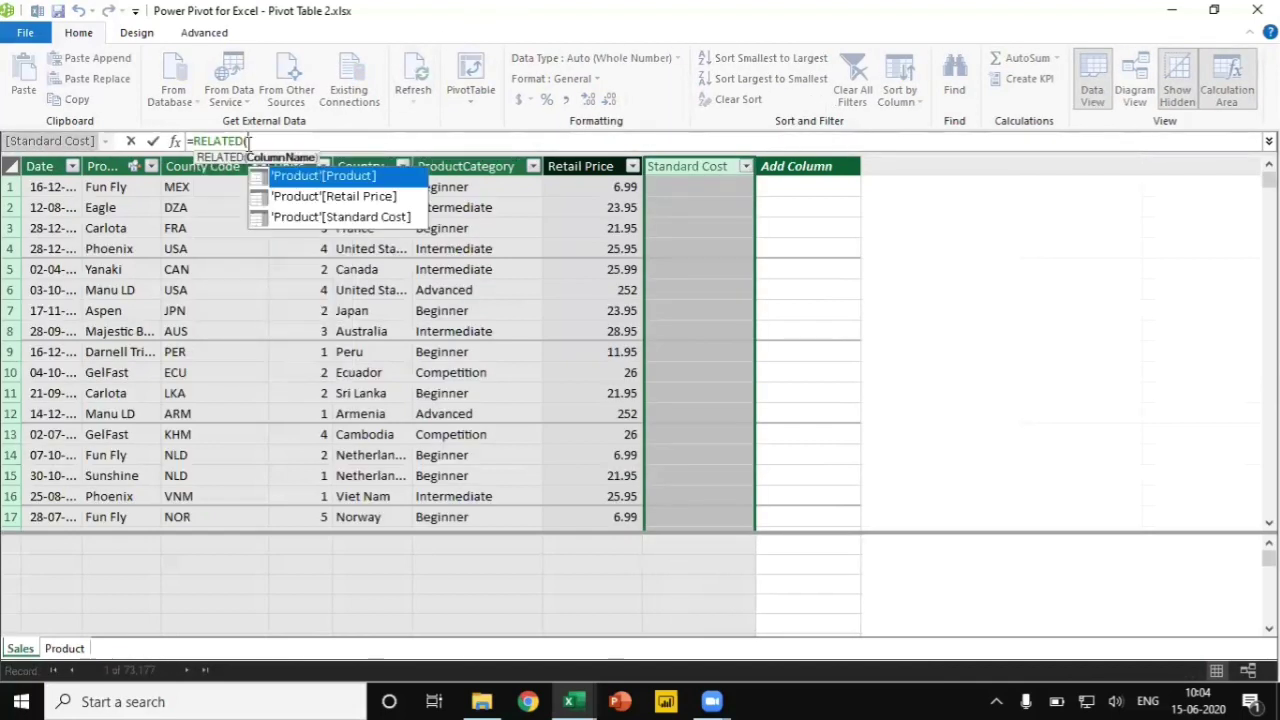
key(Down)
key(Down)
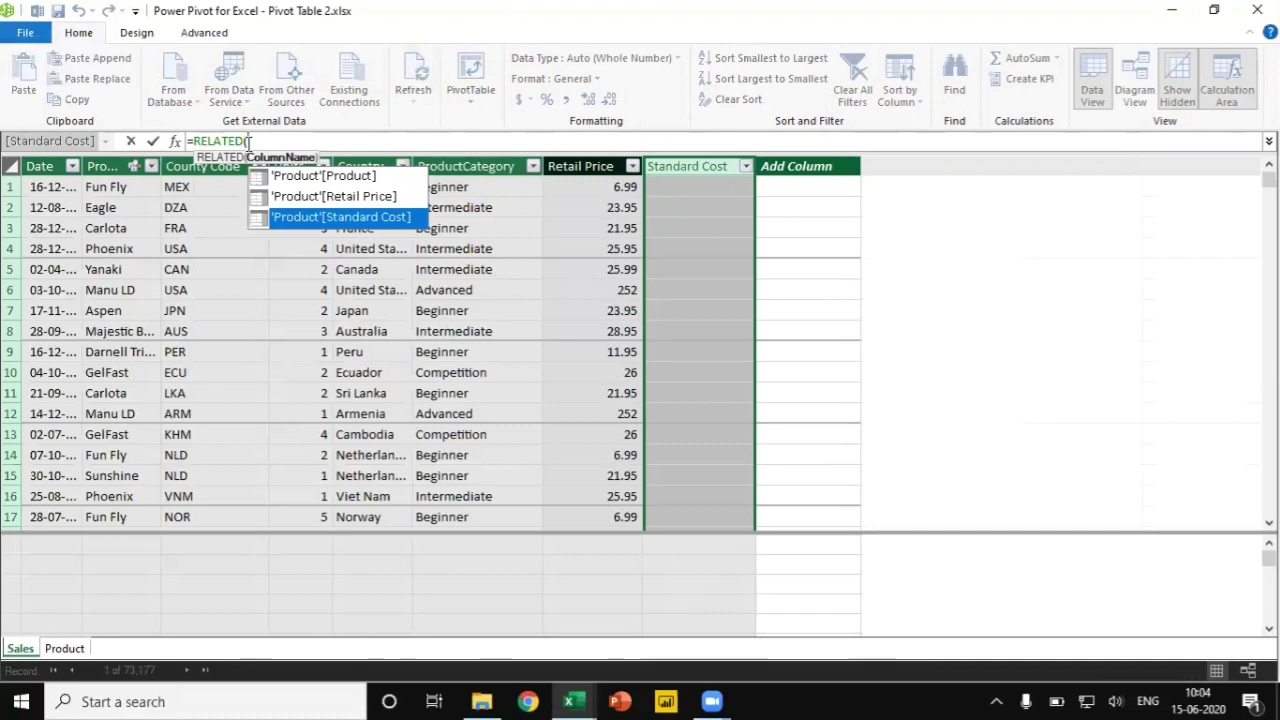
key(Tab)
text())
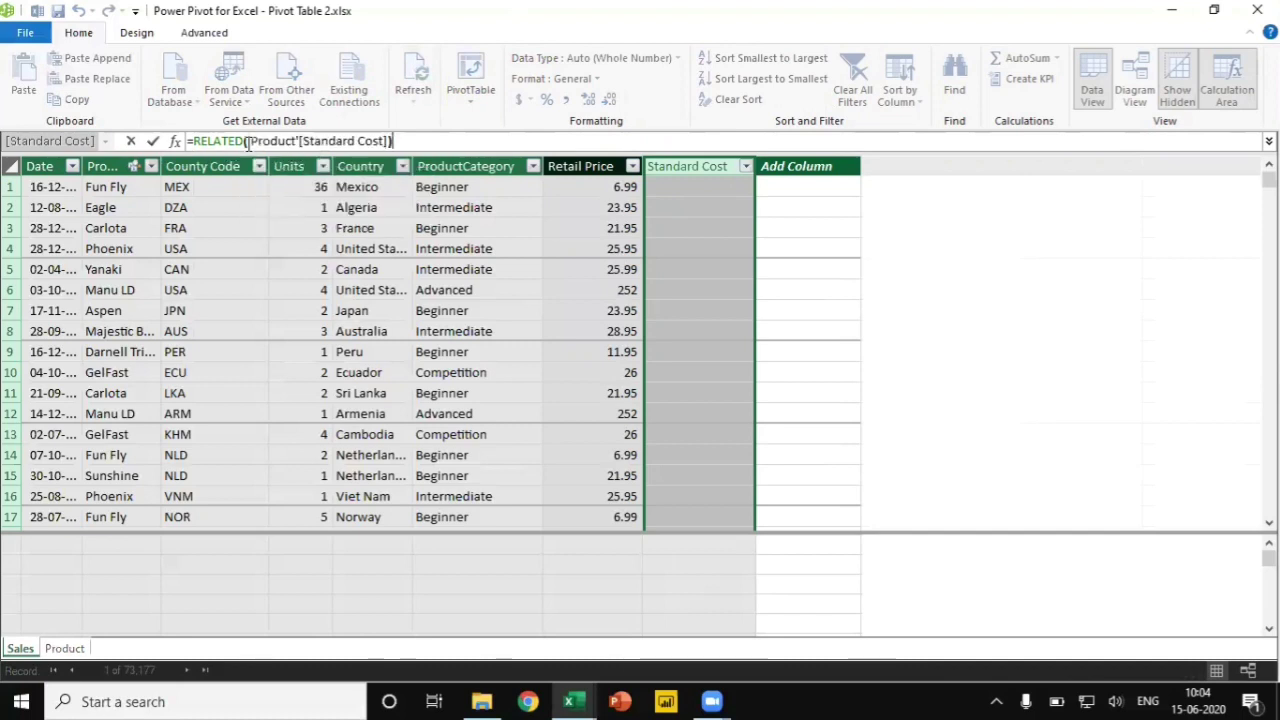
key(Return)
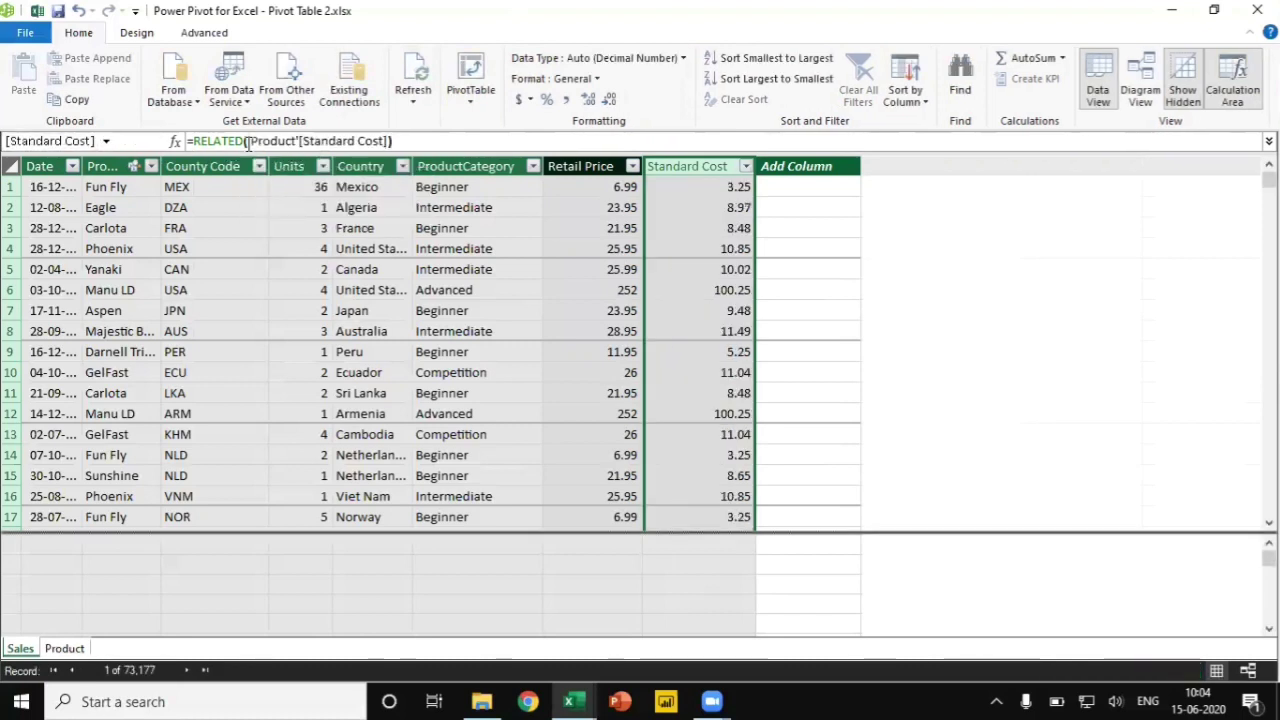
- Add a new column named Revenue after Standard Cost in the Sales table
click(816, 166)
right_click(816, 168)
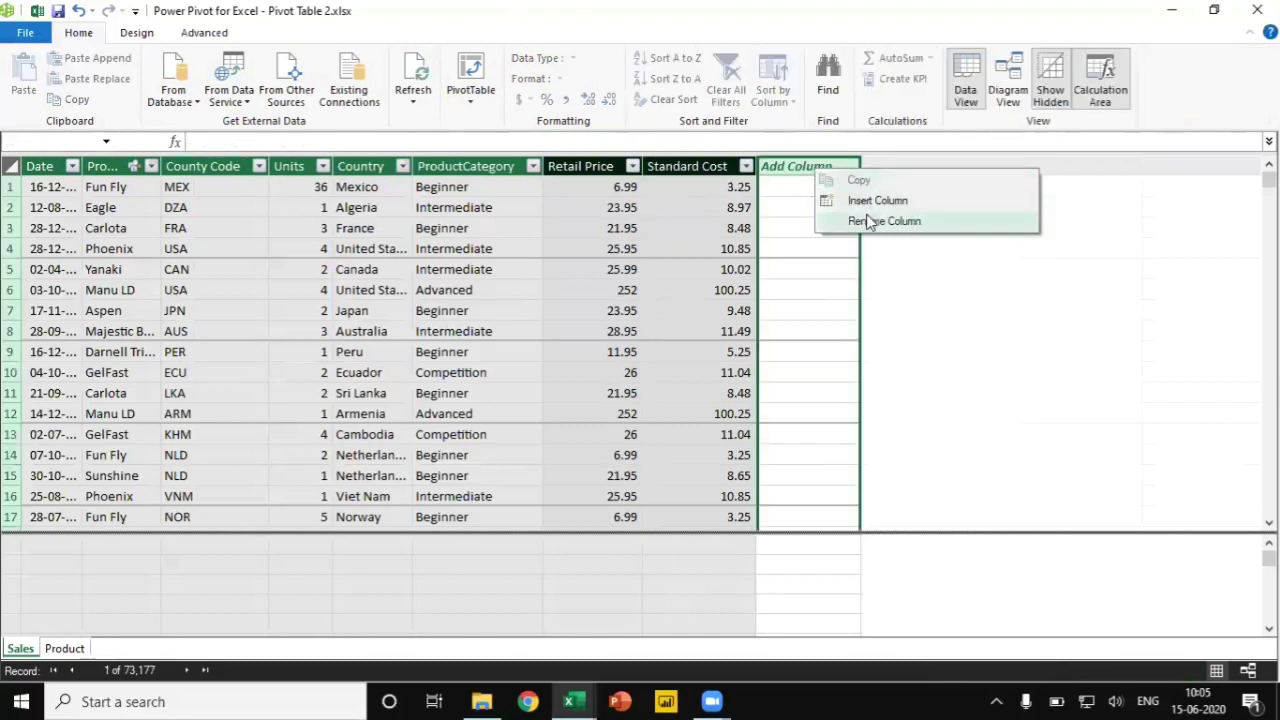
click(866, 221)
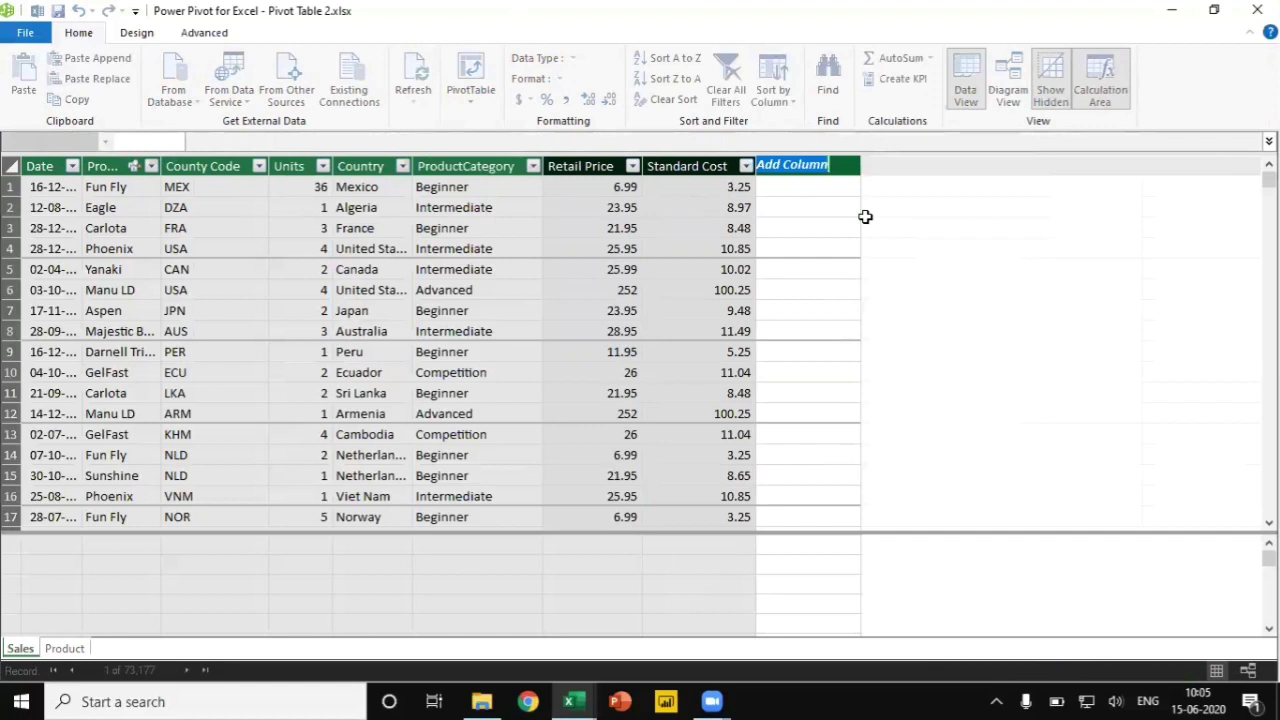
text(R)
key(BackSpace)
key(BackSpace)
key(BackSpace)
text(ev)
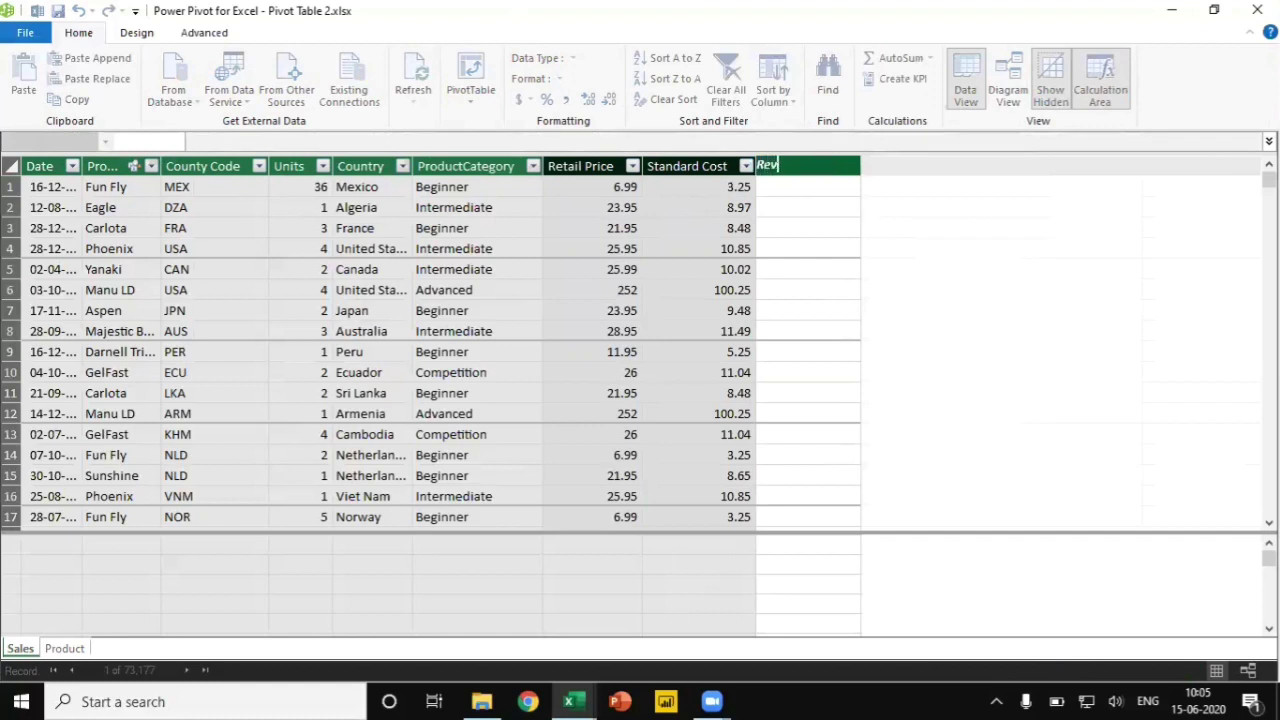
text(enue)
key(Return)
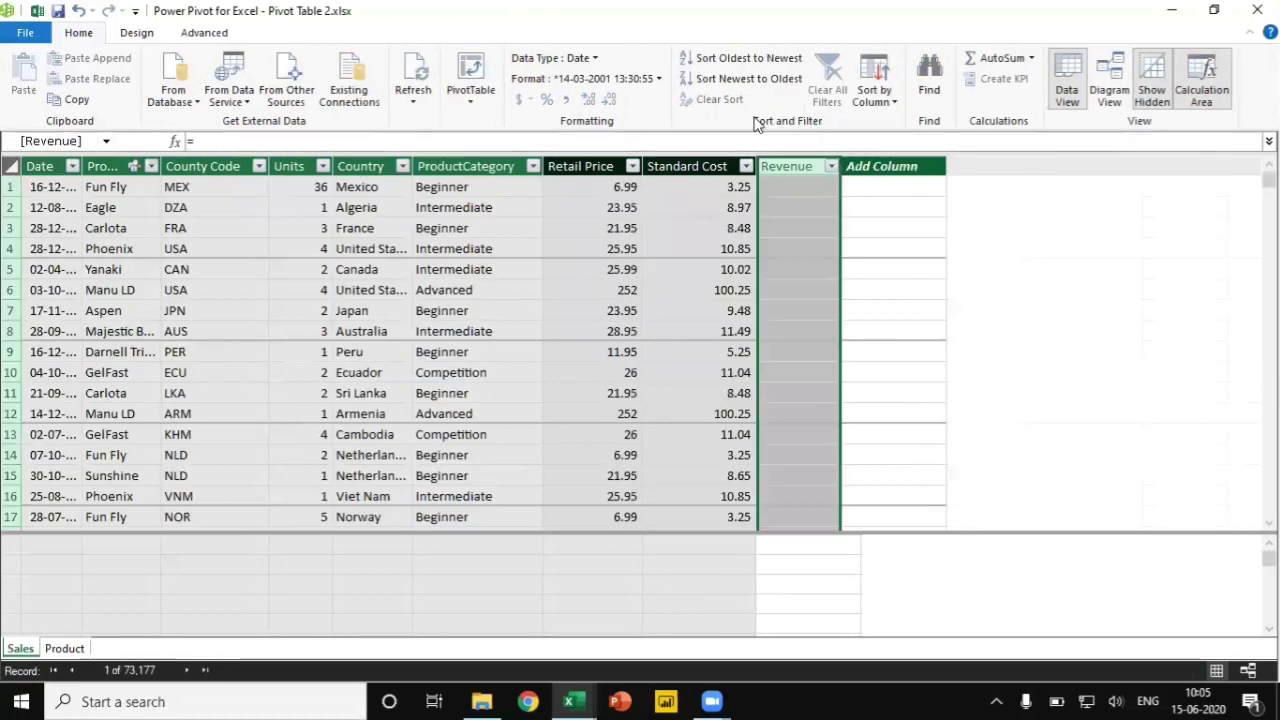
- Calculate the Revenue column with the formula =Sales[Retail Price] * Sales[Units]
click(335, 137)
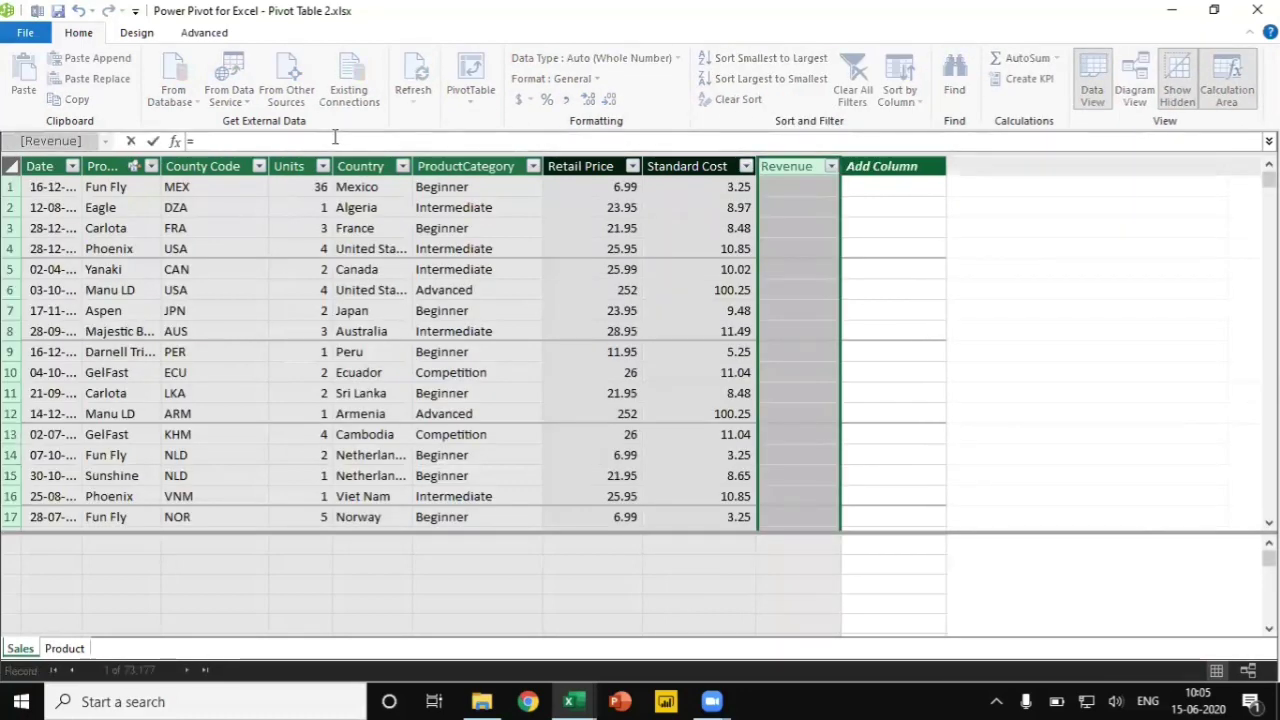
text(ret)
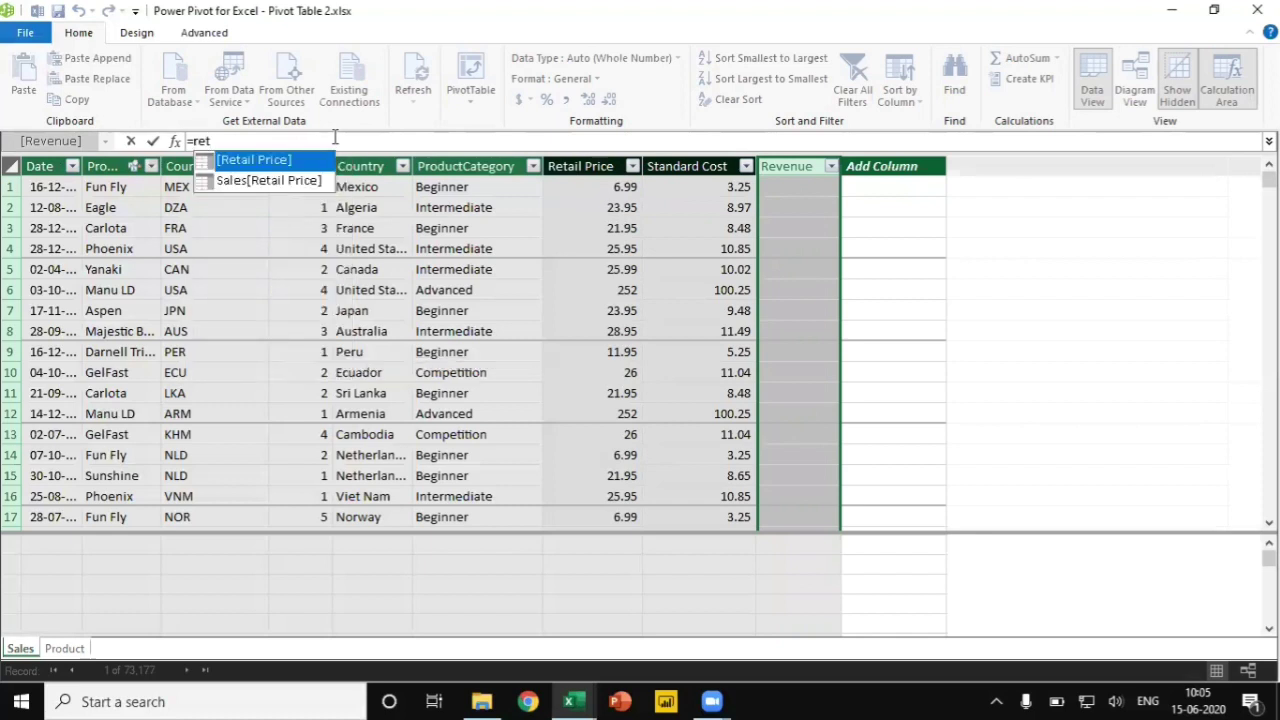
key(Down)
key(Tab)
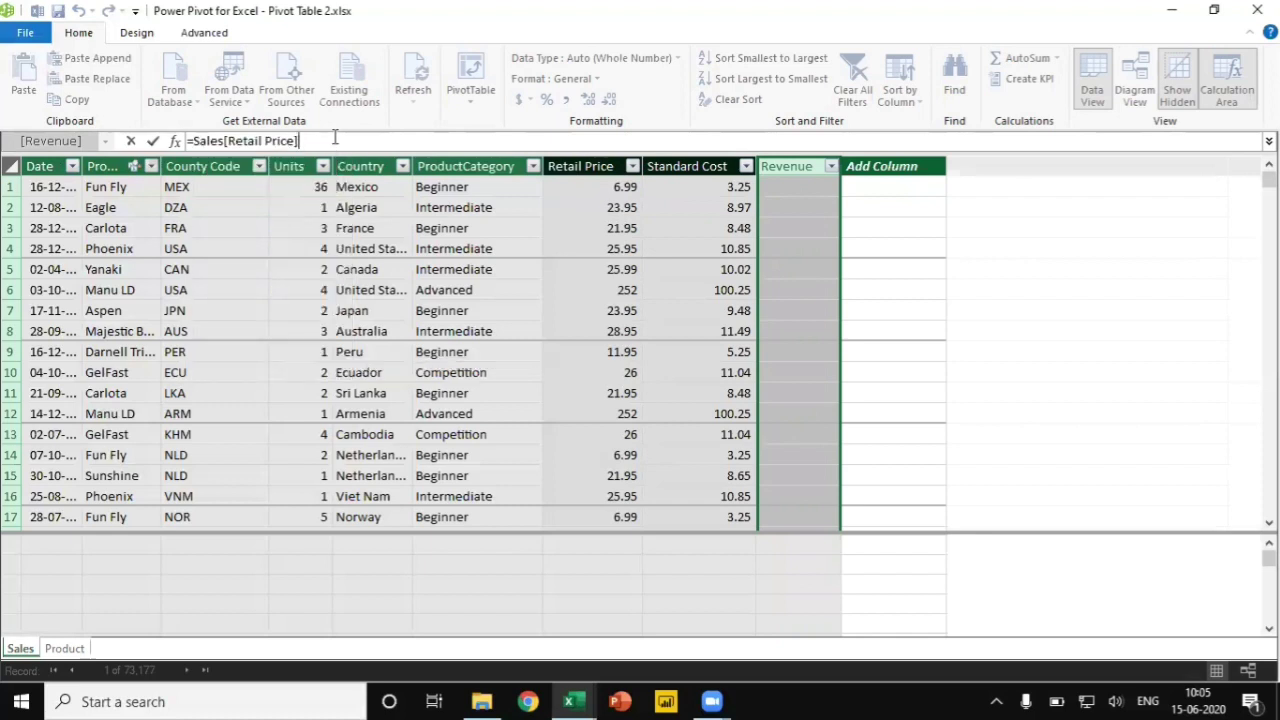
text(* uni)
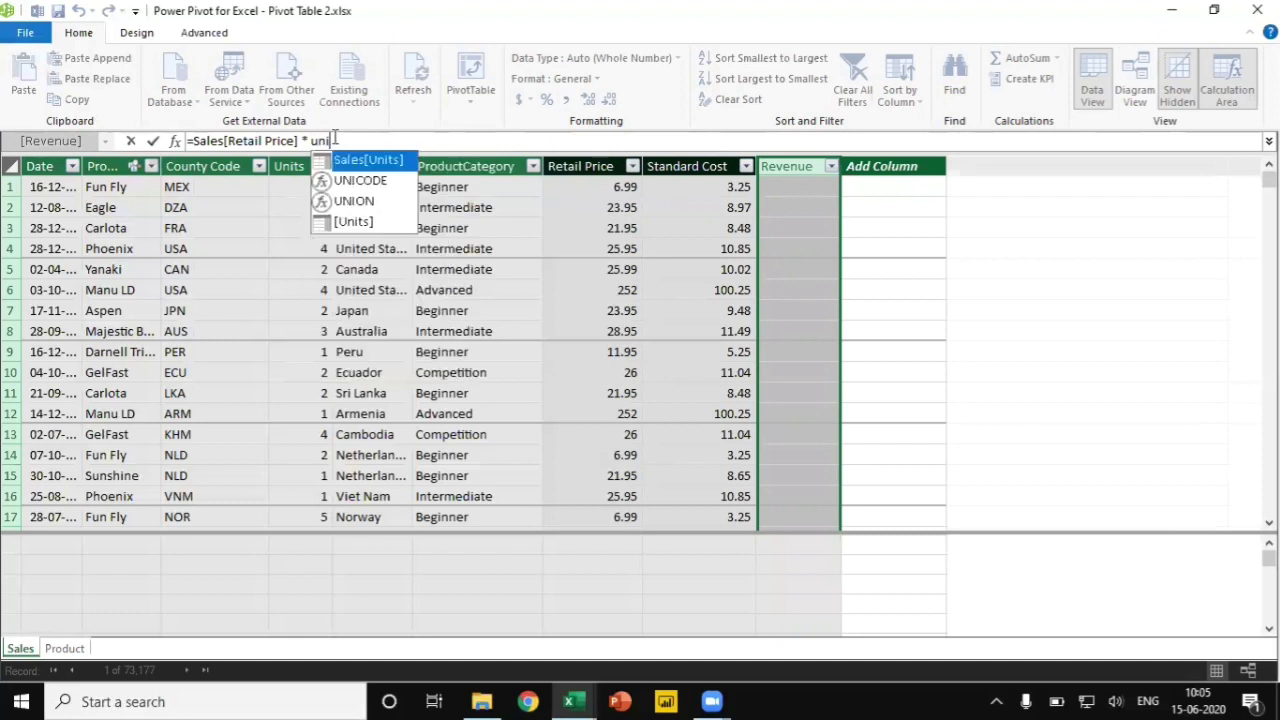
key(Tab)
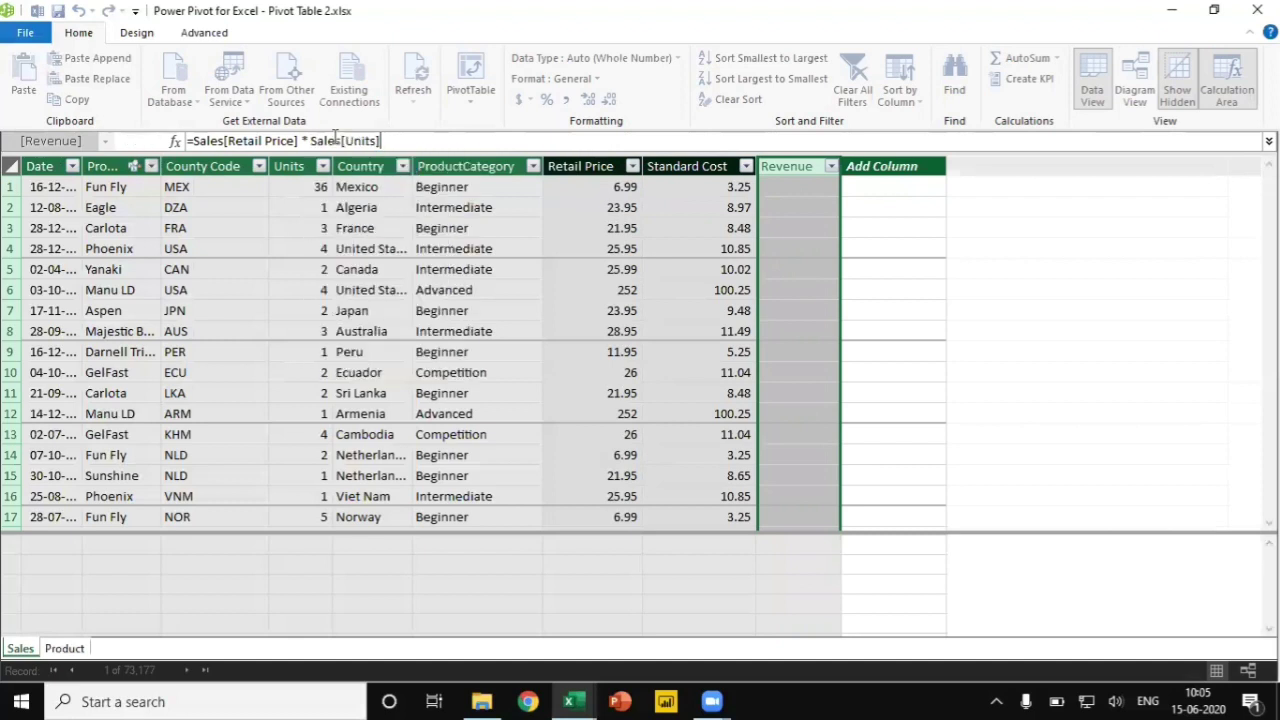
key(Return)
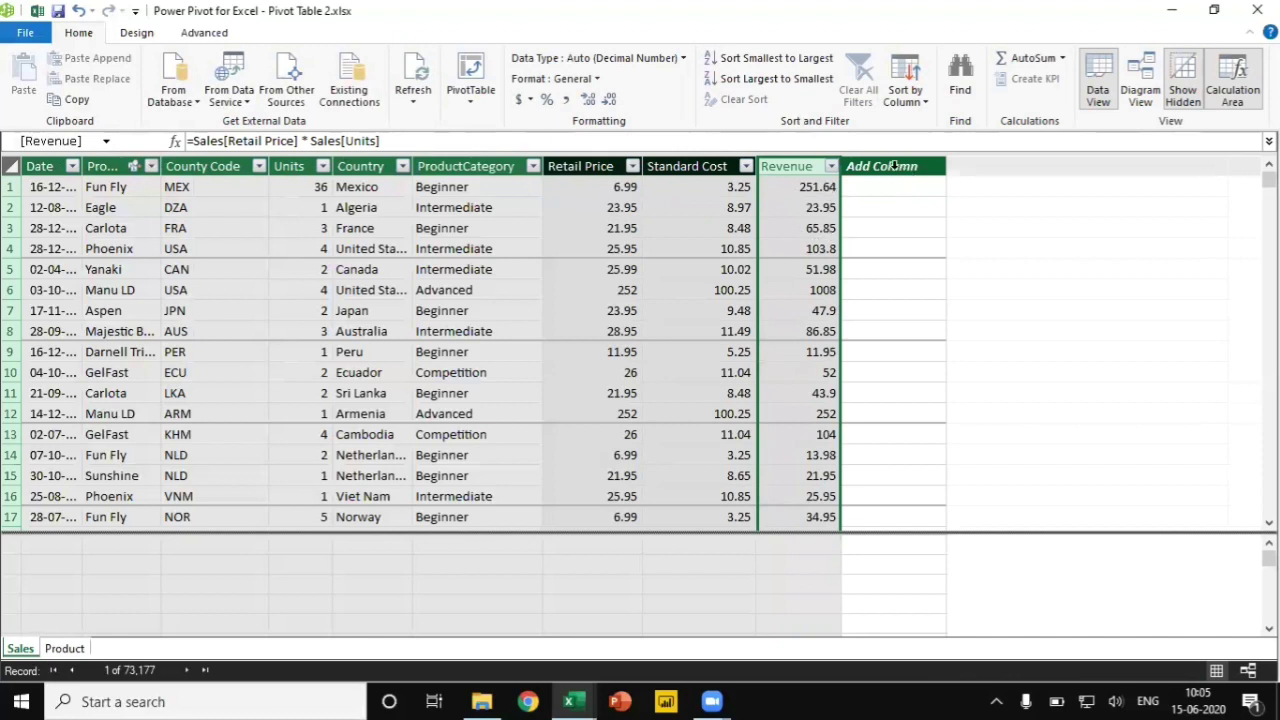
- Add a new column named Total Cost after Revenue in the Sales table
right_click(893, 166)
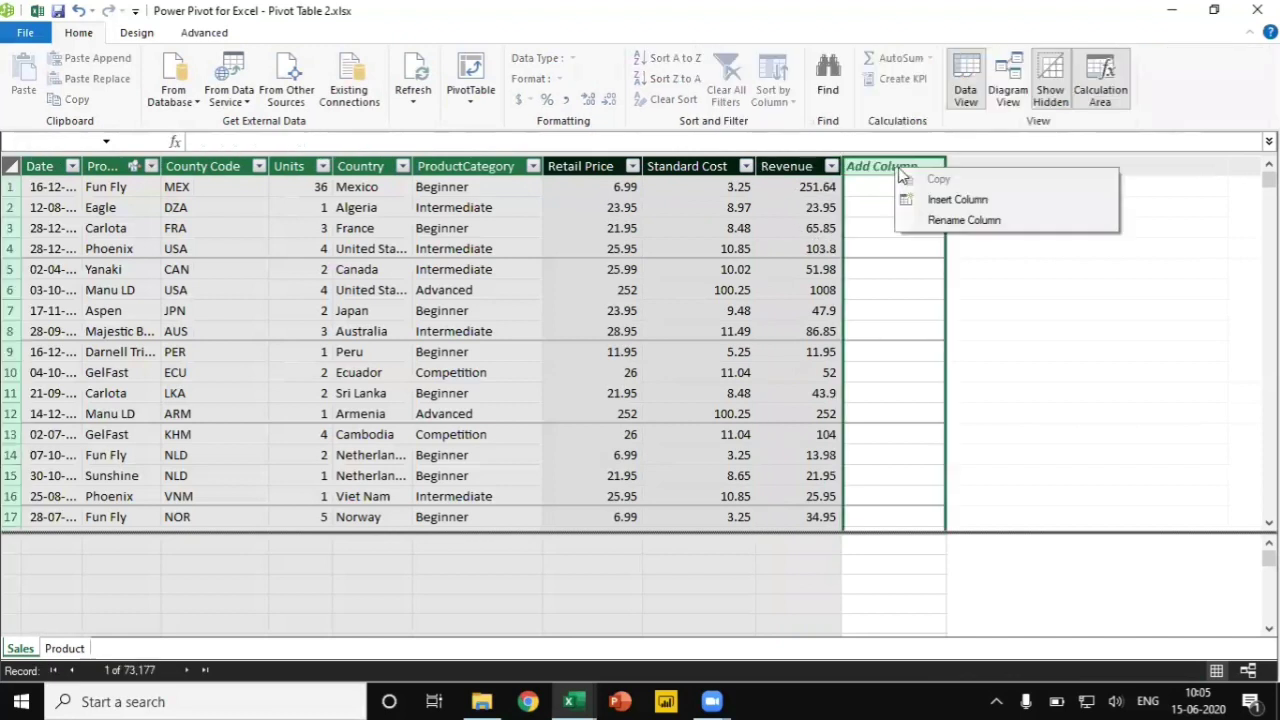
click(940, 220)
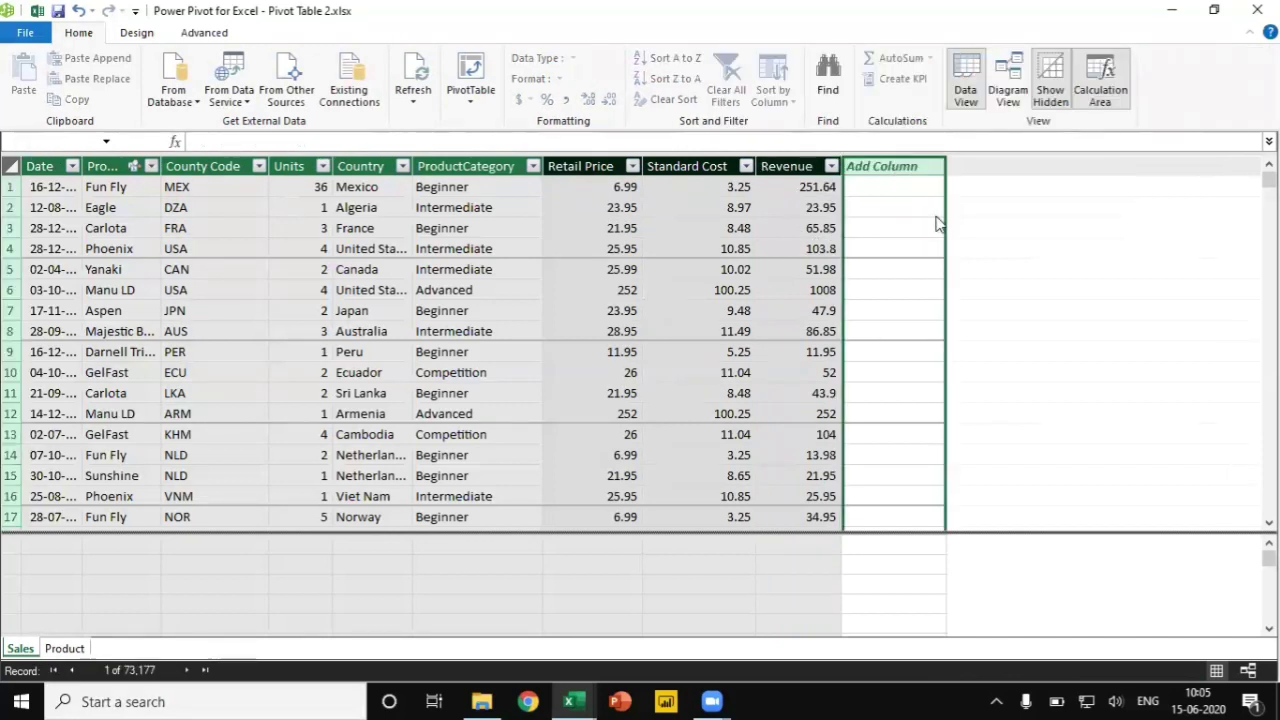
text(Total Cos)
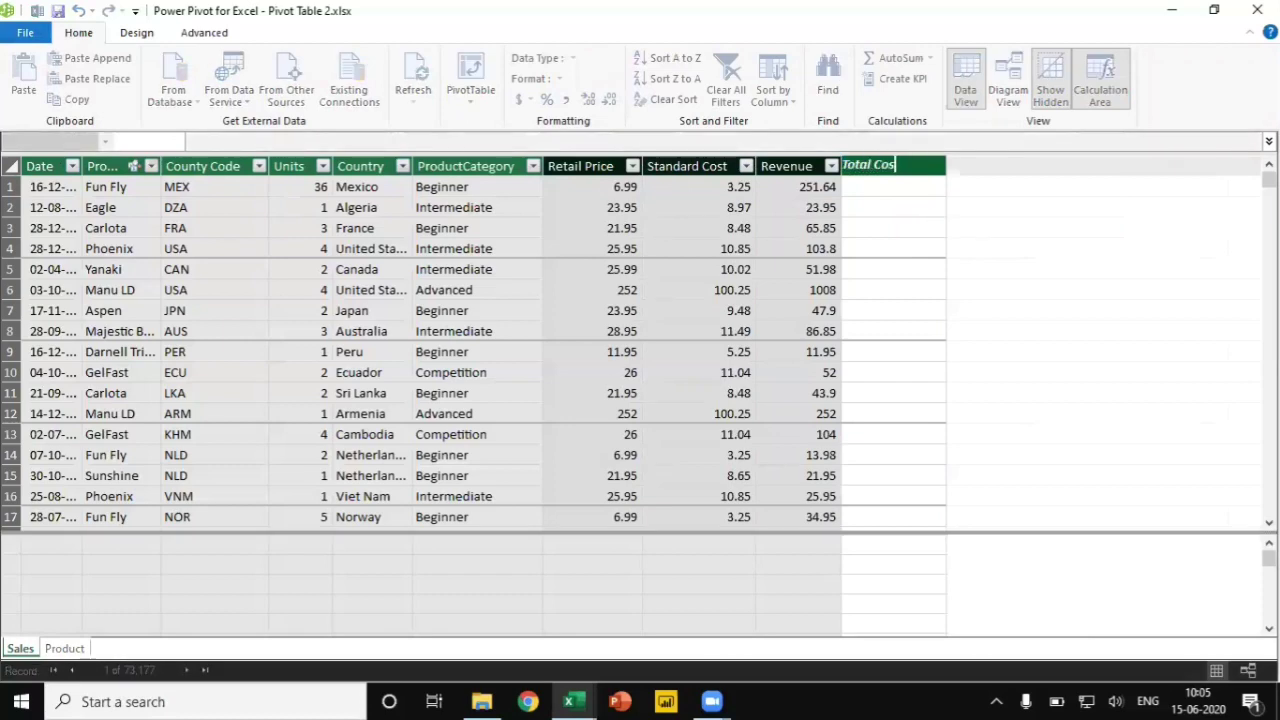
text(t)
key(Return)
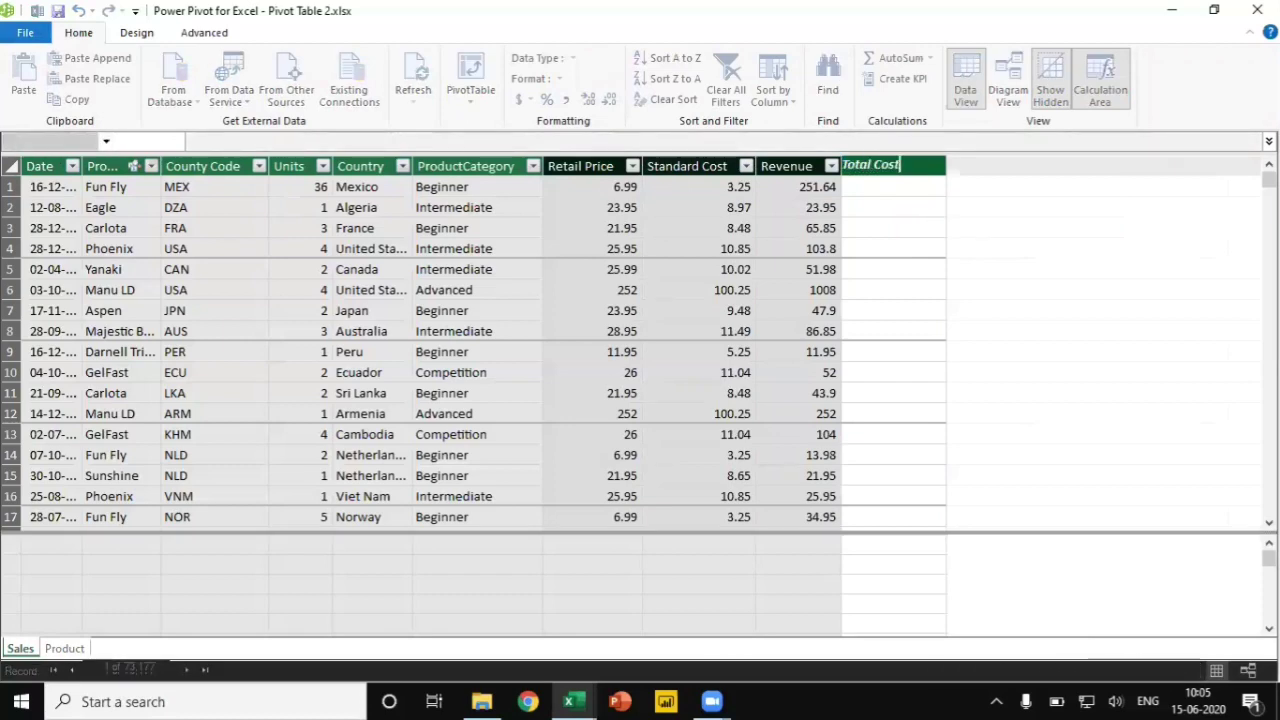
- Calculate the Total Cost column with the formula =Sales[Standard Cost] * Sales[Units]
click(252, 141)
text(sta)
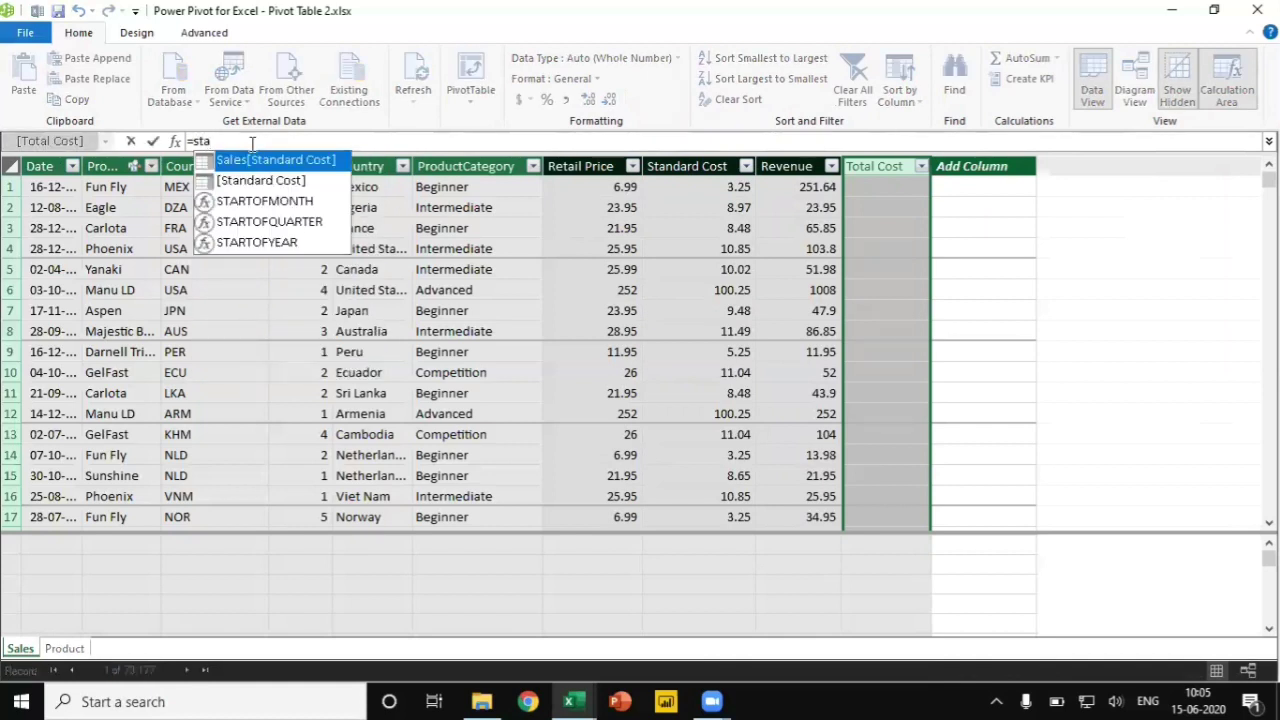
key(Tab)
text(* u)
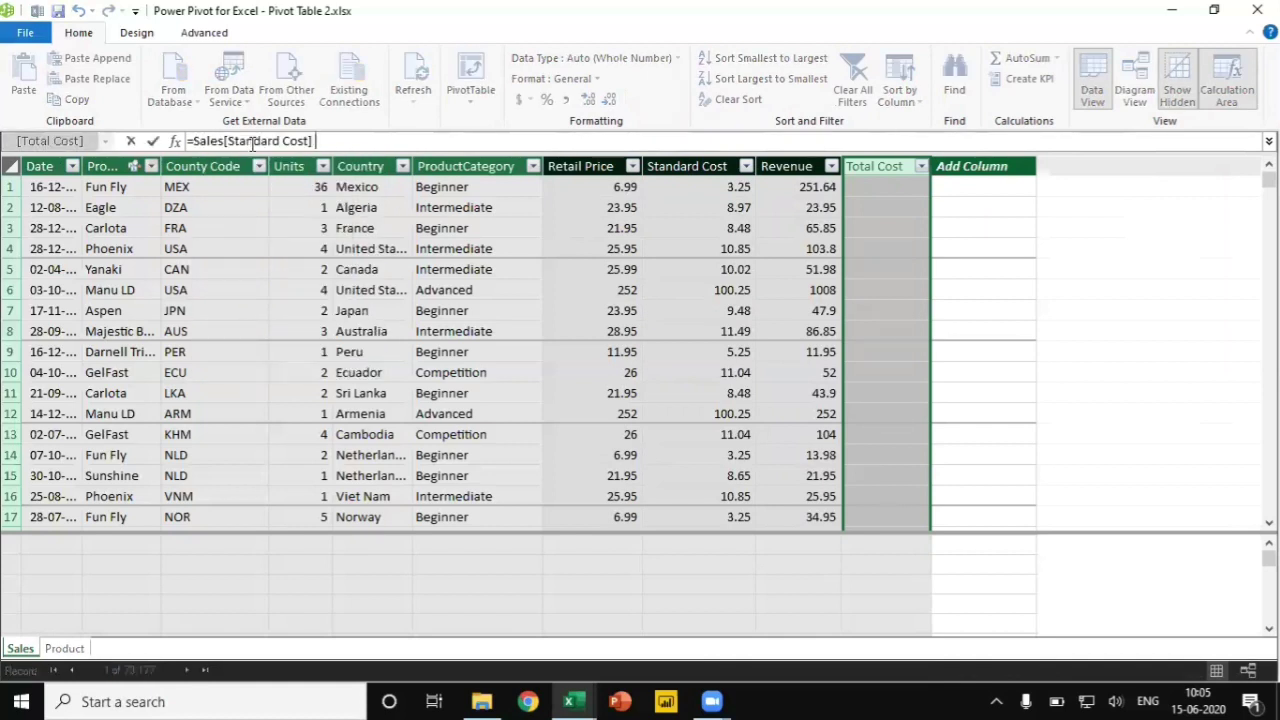
text(nit)
key(Tab)
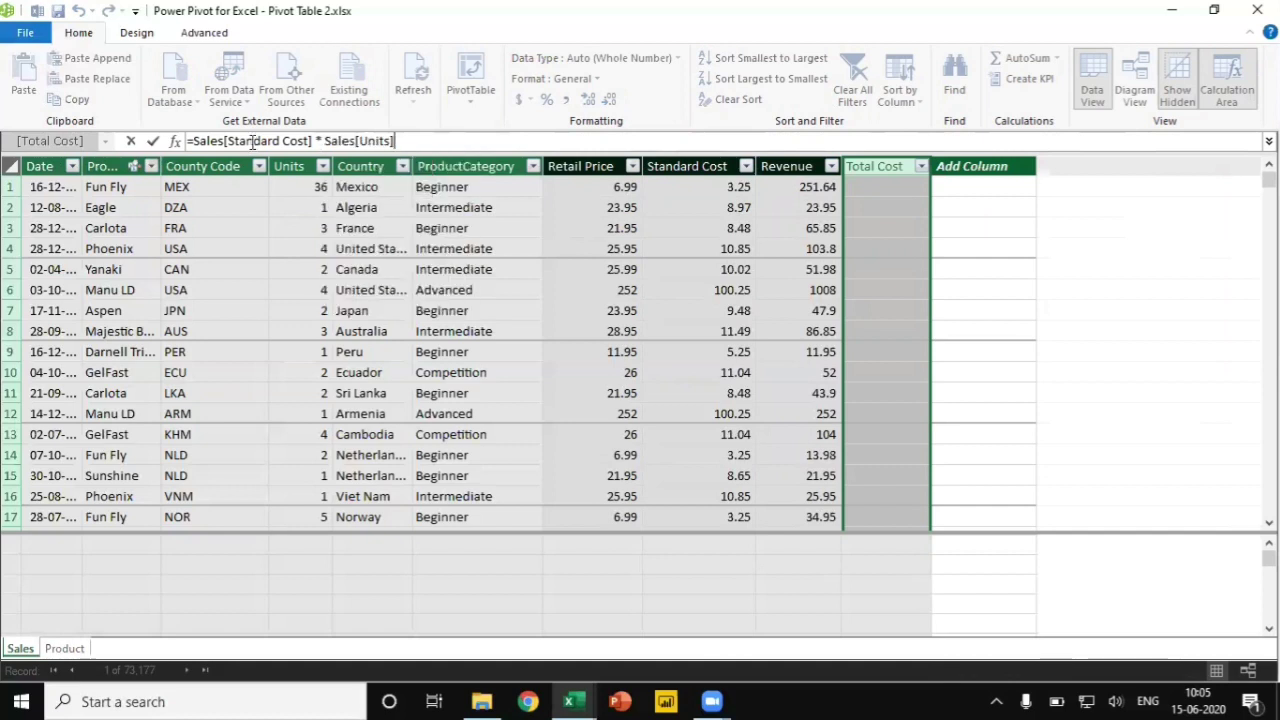
key(Return)
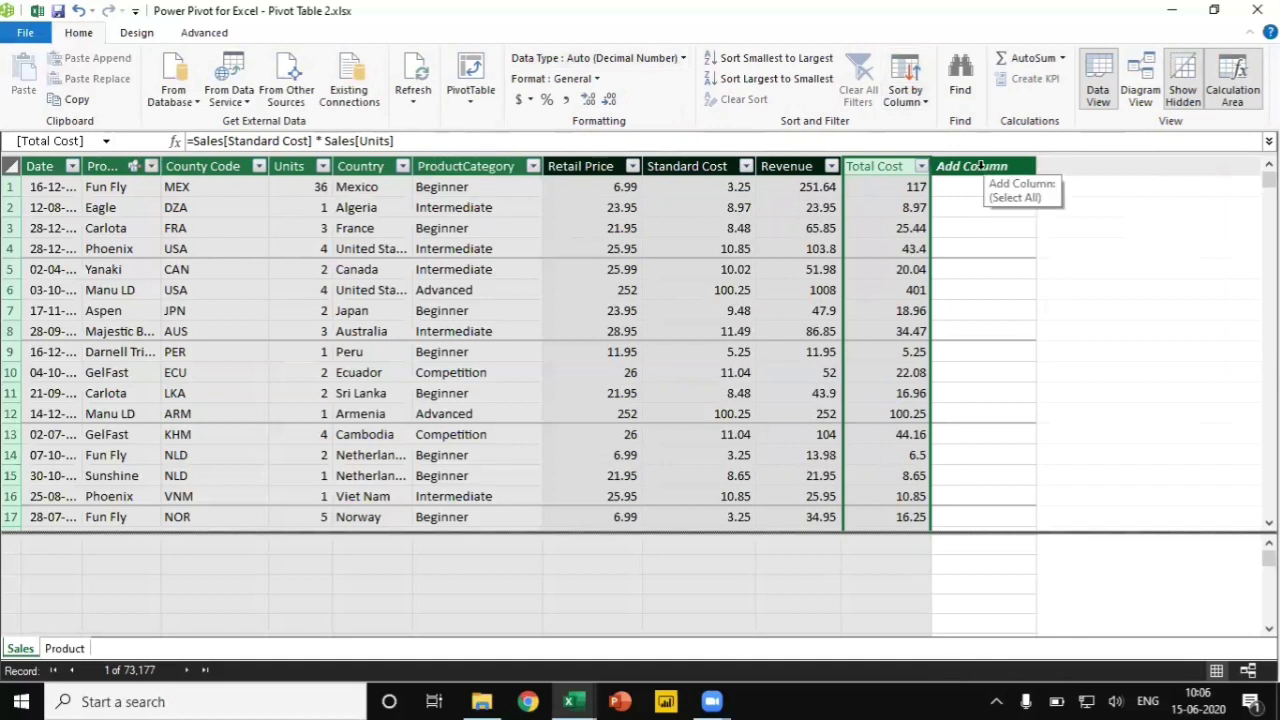
- Add a new column named Profit after Total Cost in the Sales table
click(980, 166)
right_click(980, 166)
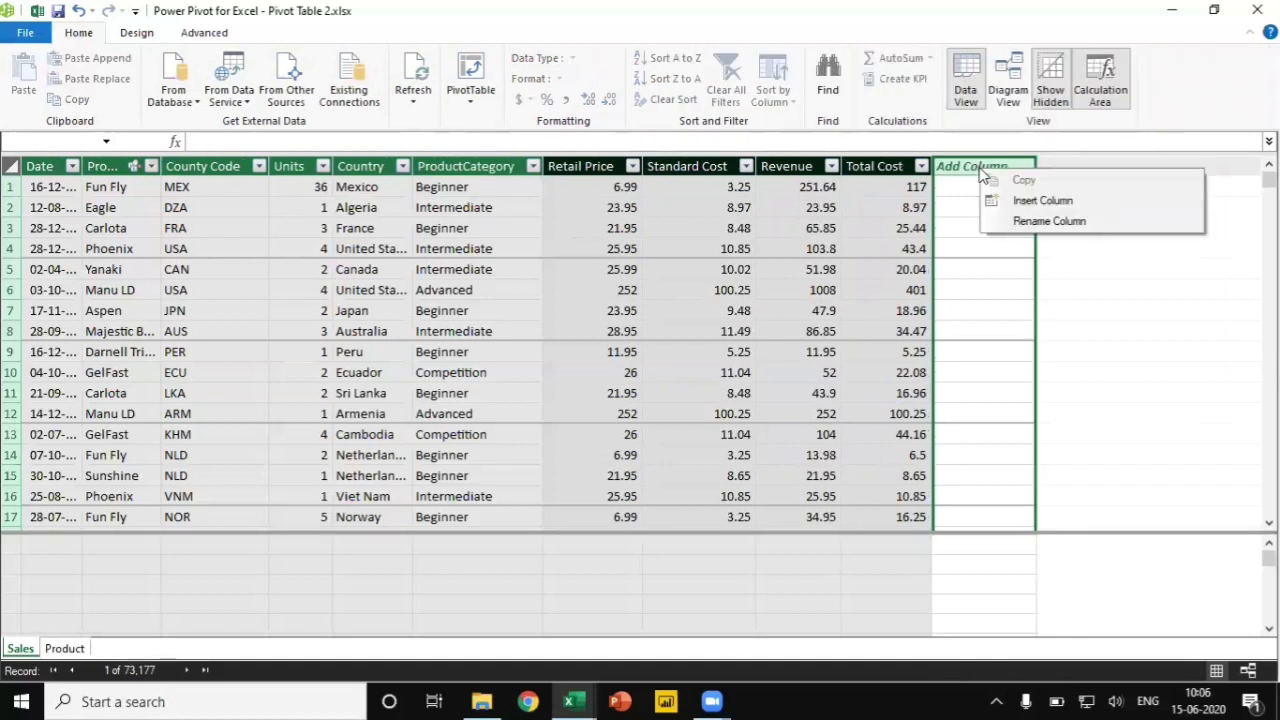
click(1047, 218)
text(Profit)
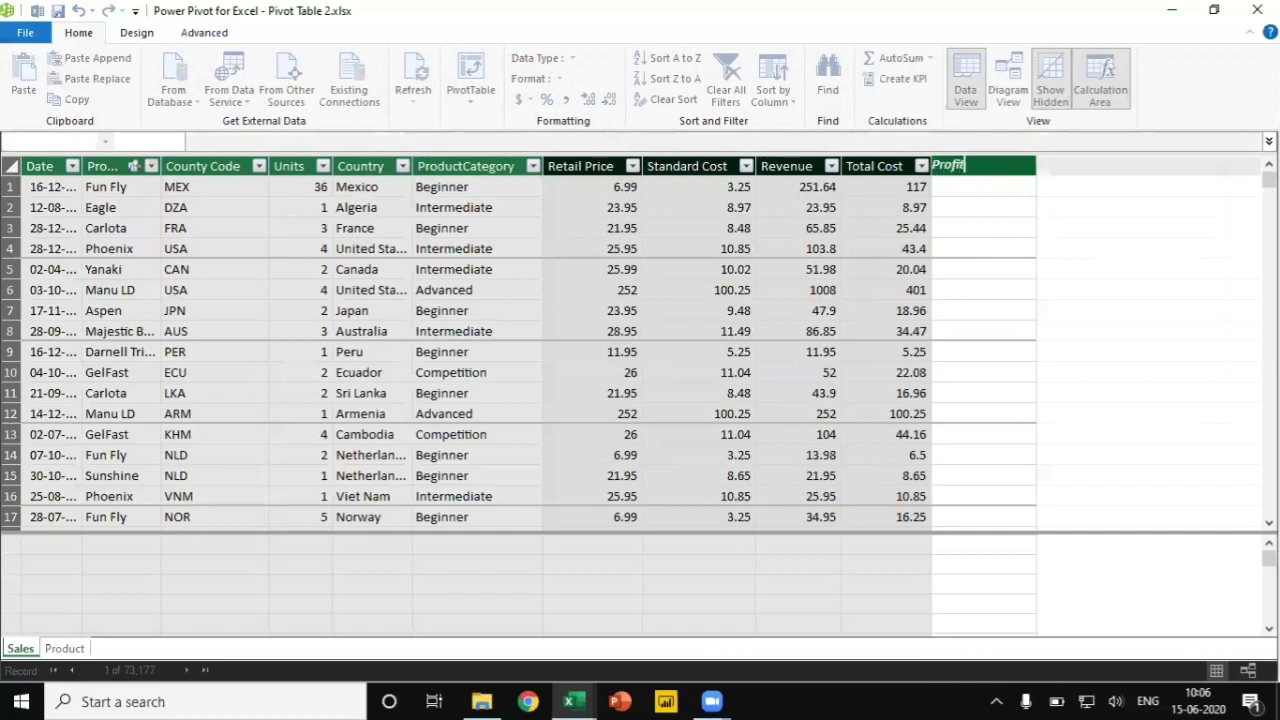
key(Return)
- Calculate the Profit column with the formula =Sales[Revenue] - Sales[Total Cost]
click(274, 144)
text(=reve)
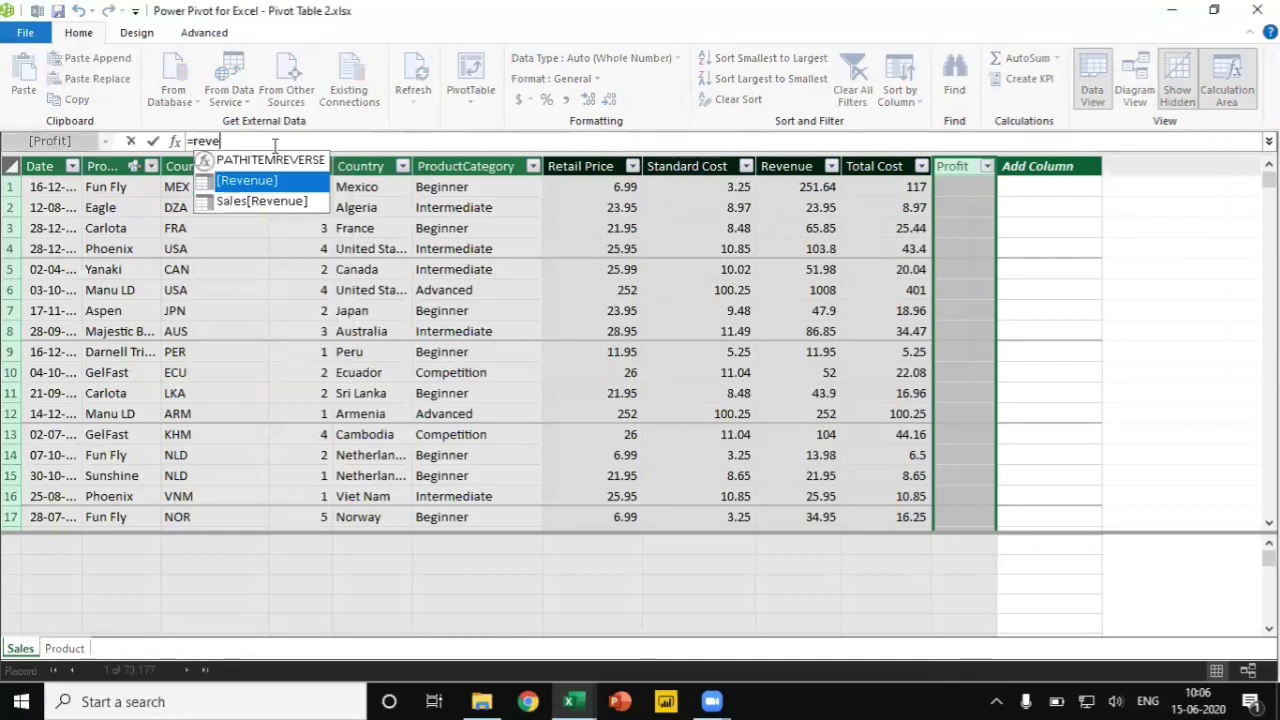
key(Tab)
text(- )
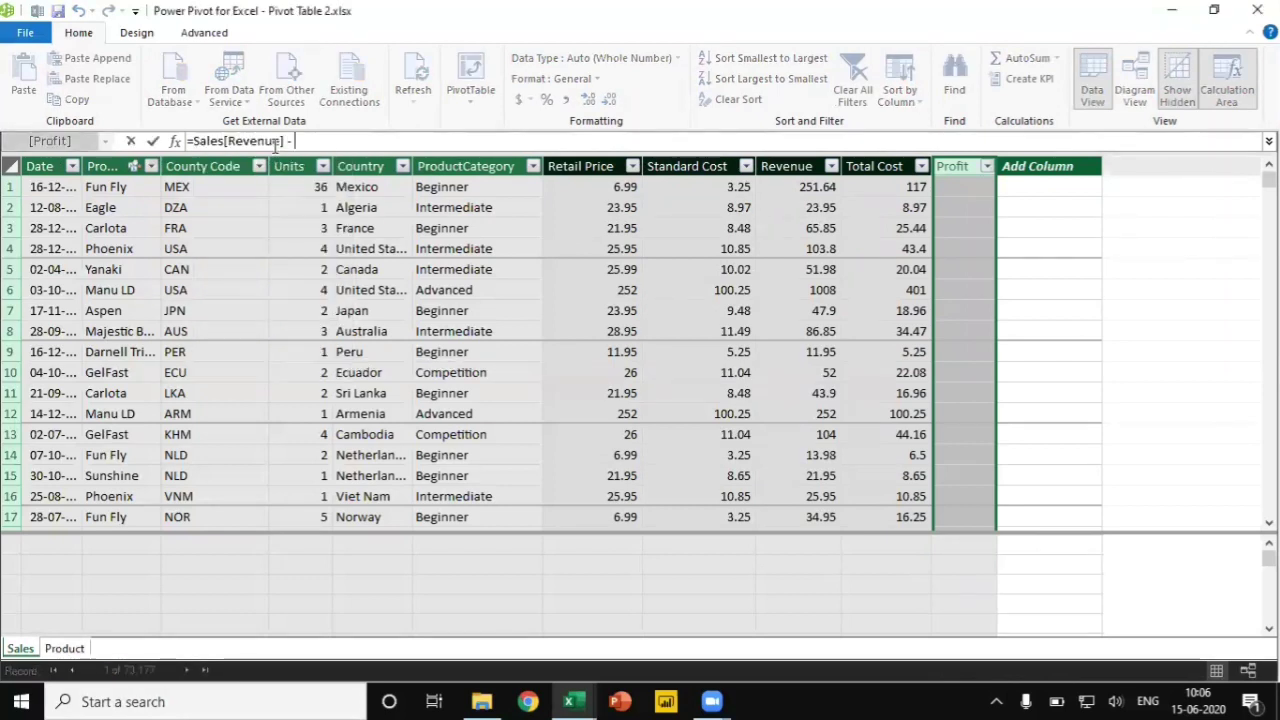
text(tot)
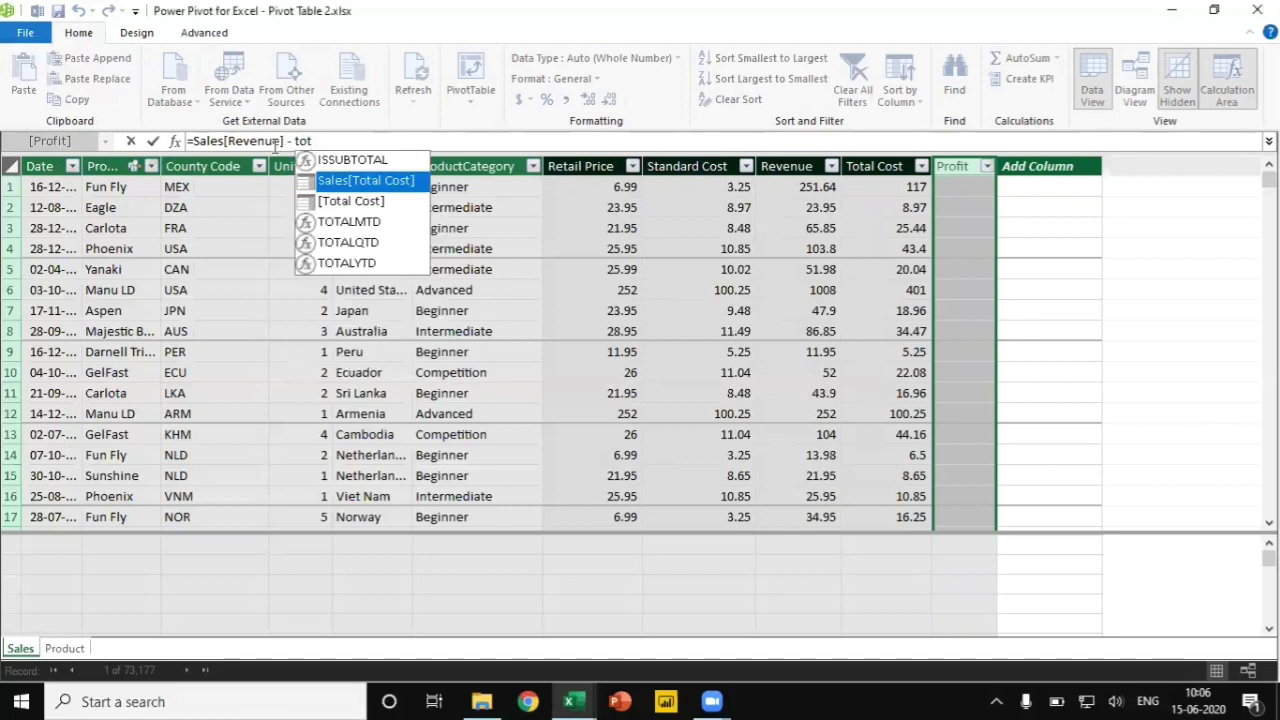
key(Tab)
key(Return)
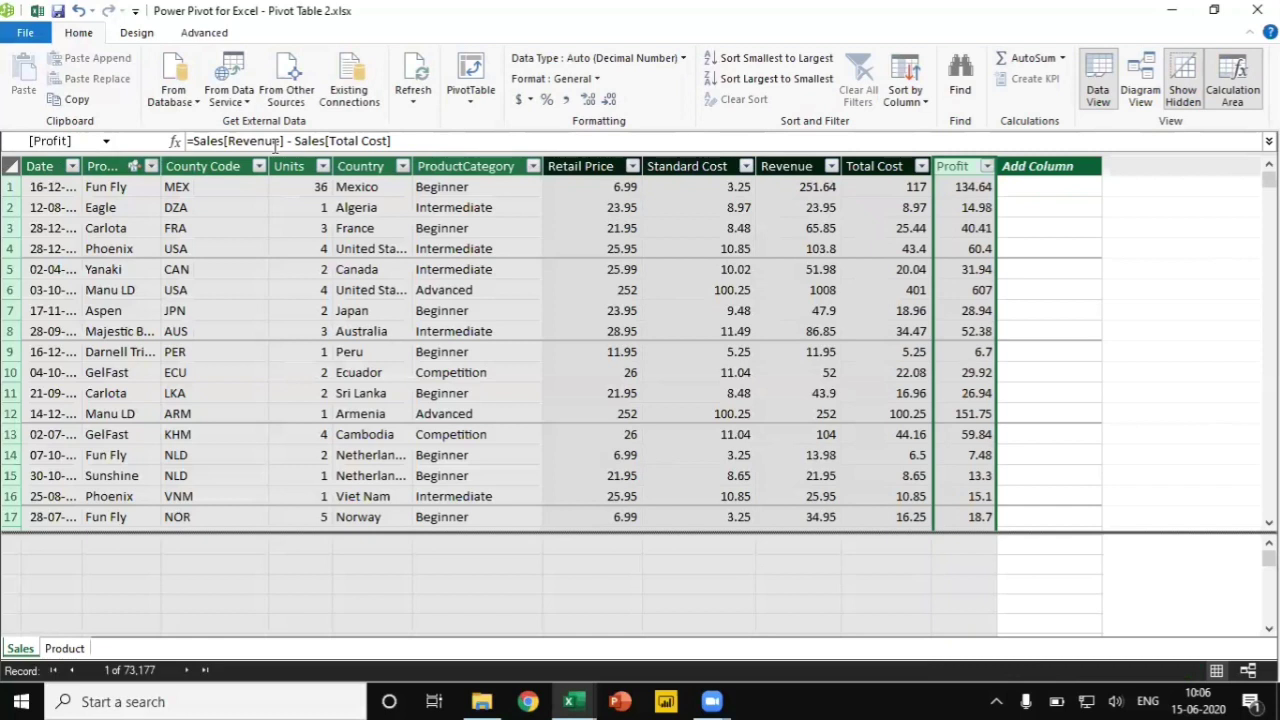
- Save the data model and workbook, and check the file size of Pivot Table 2.xlsx in the Relationship folder
click(58, 11)
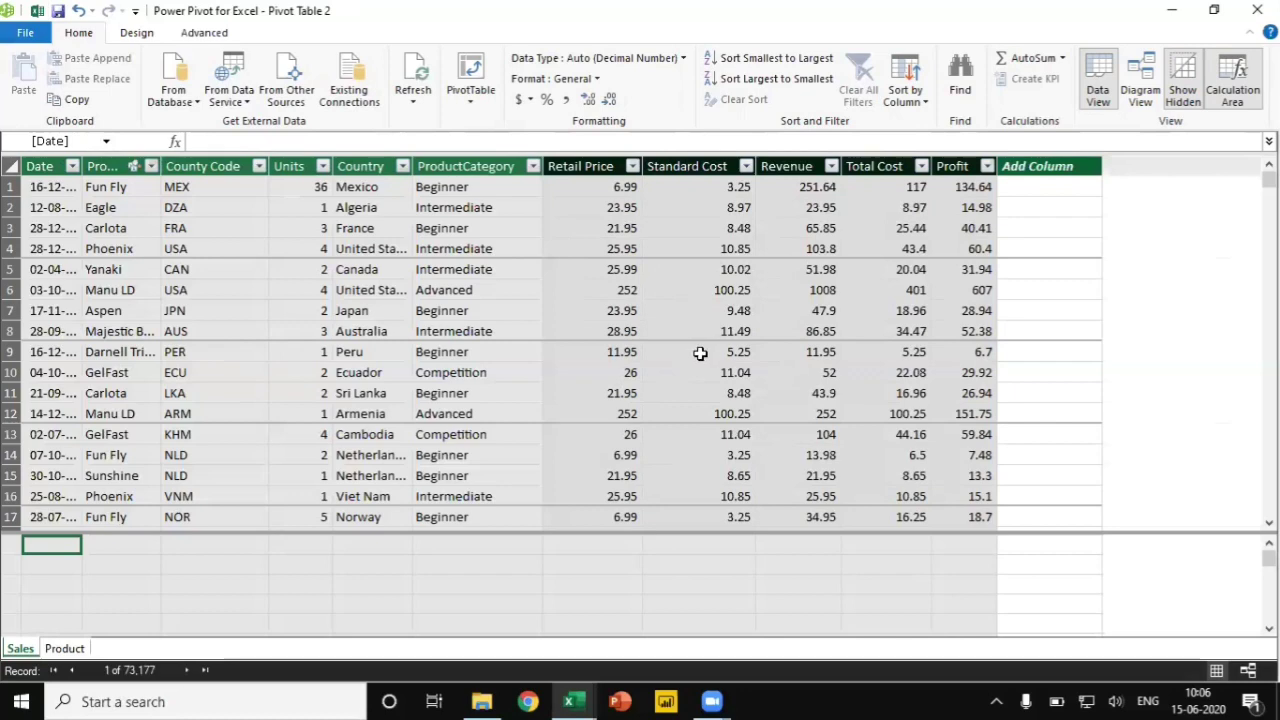
click(1257, 10)
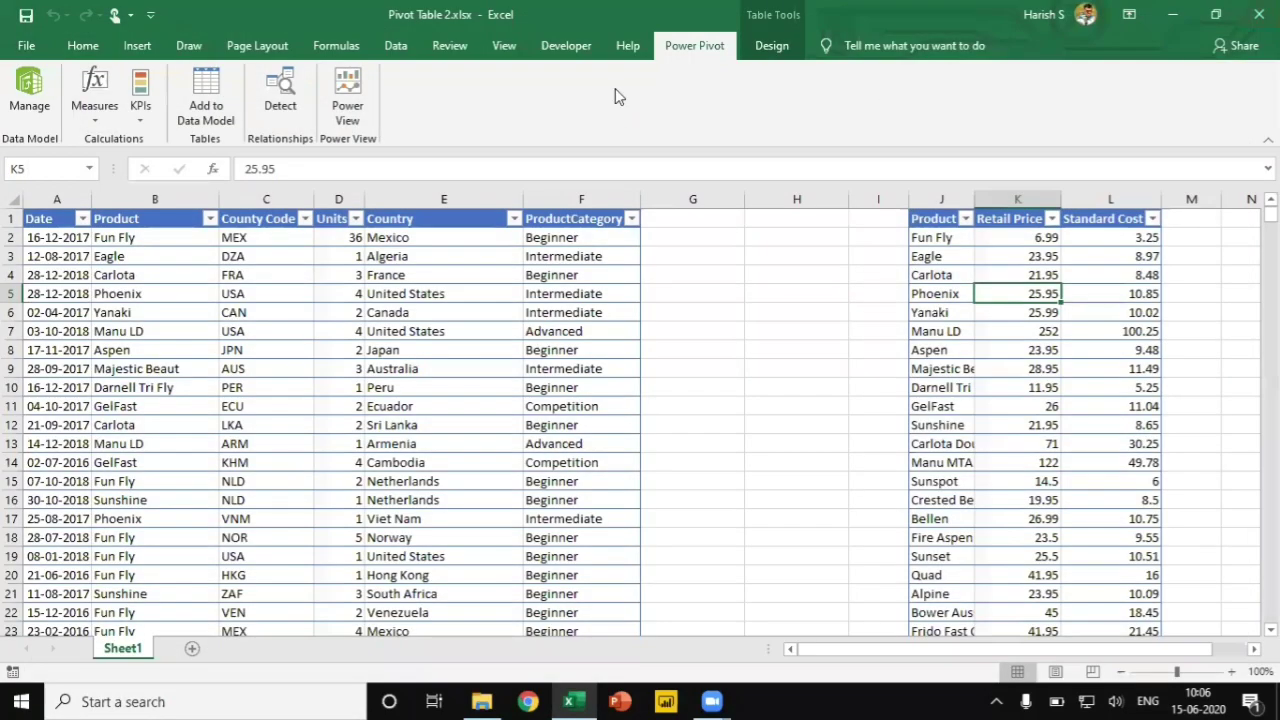
click(25, 14)
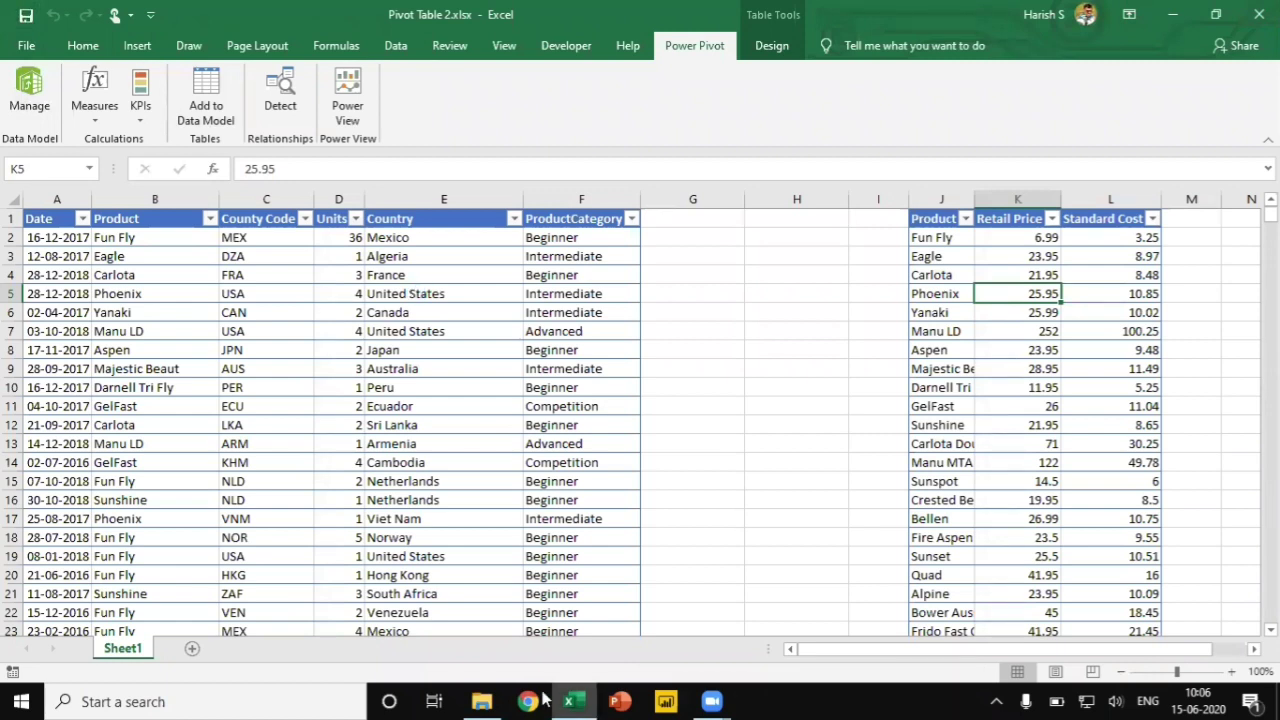
click(481, 701)
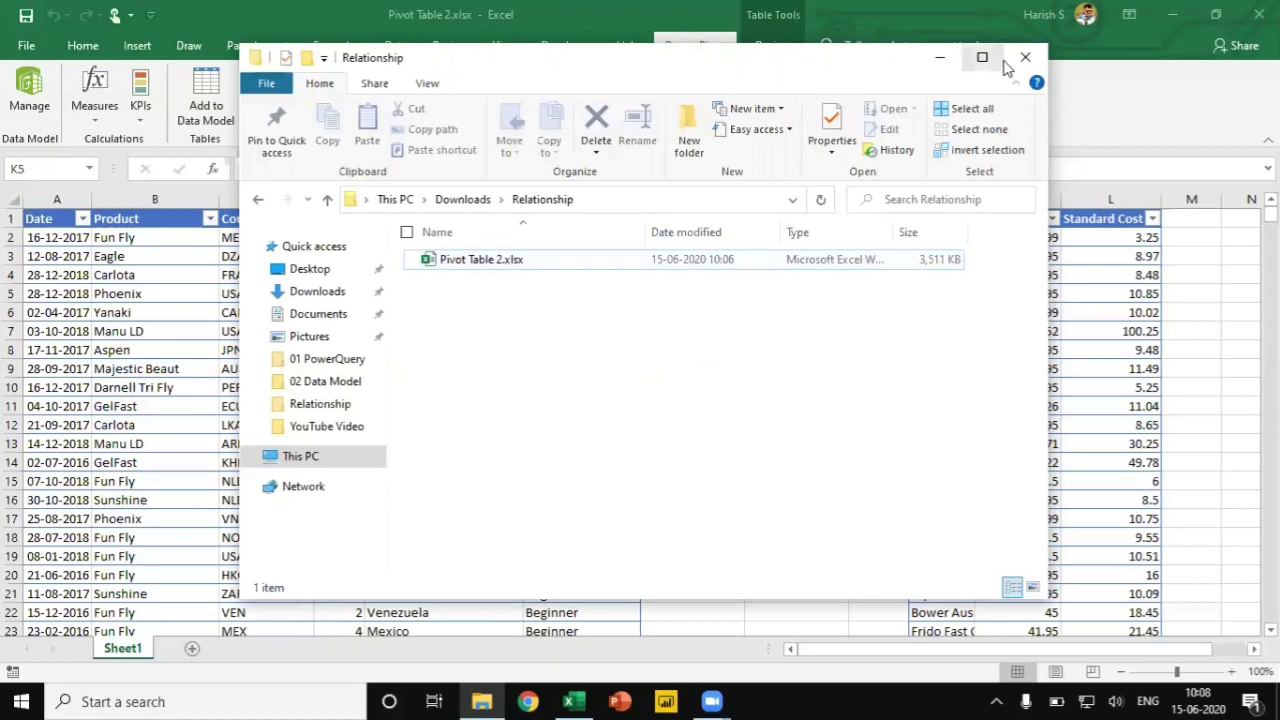
click(946, 60)
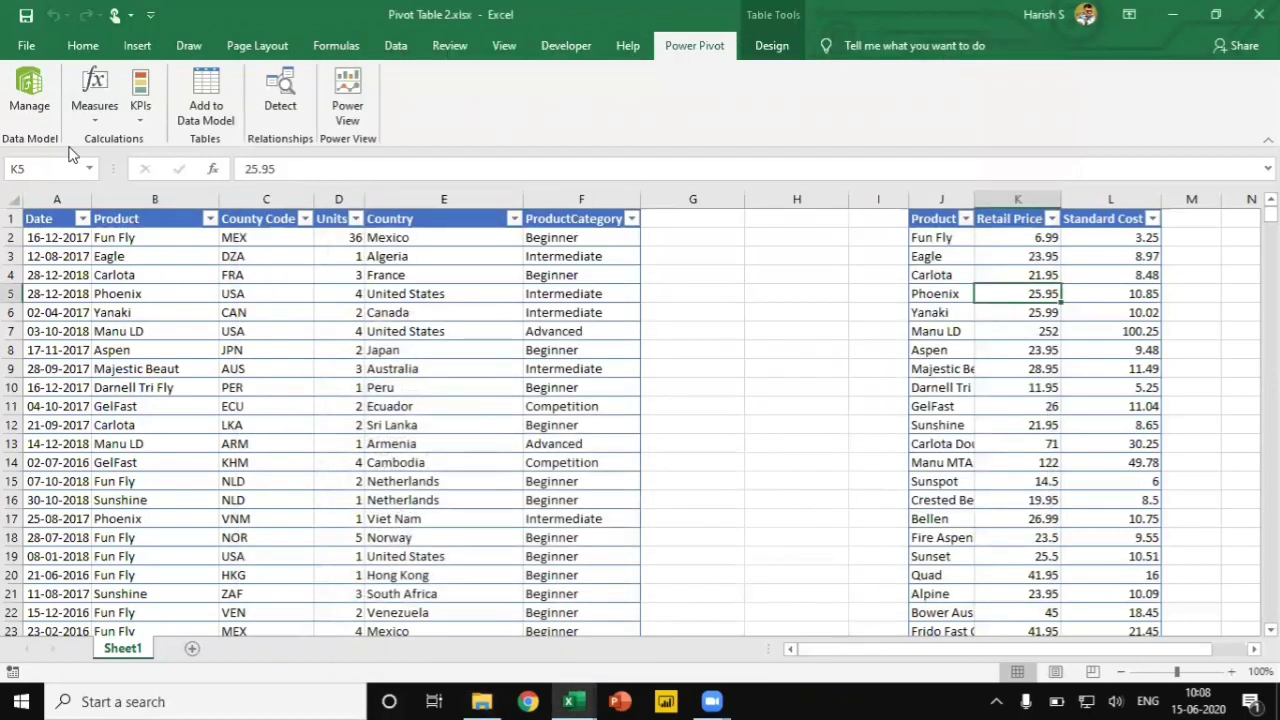
- Reopen the data model and permanently delete the calculated columns from Retail Price through Profit in the Sales table
click(30, 95)
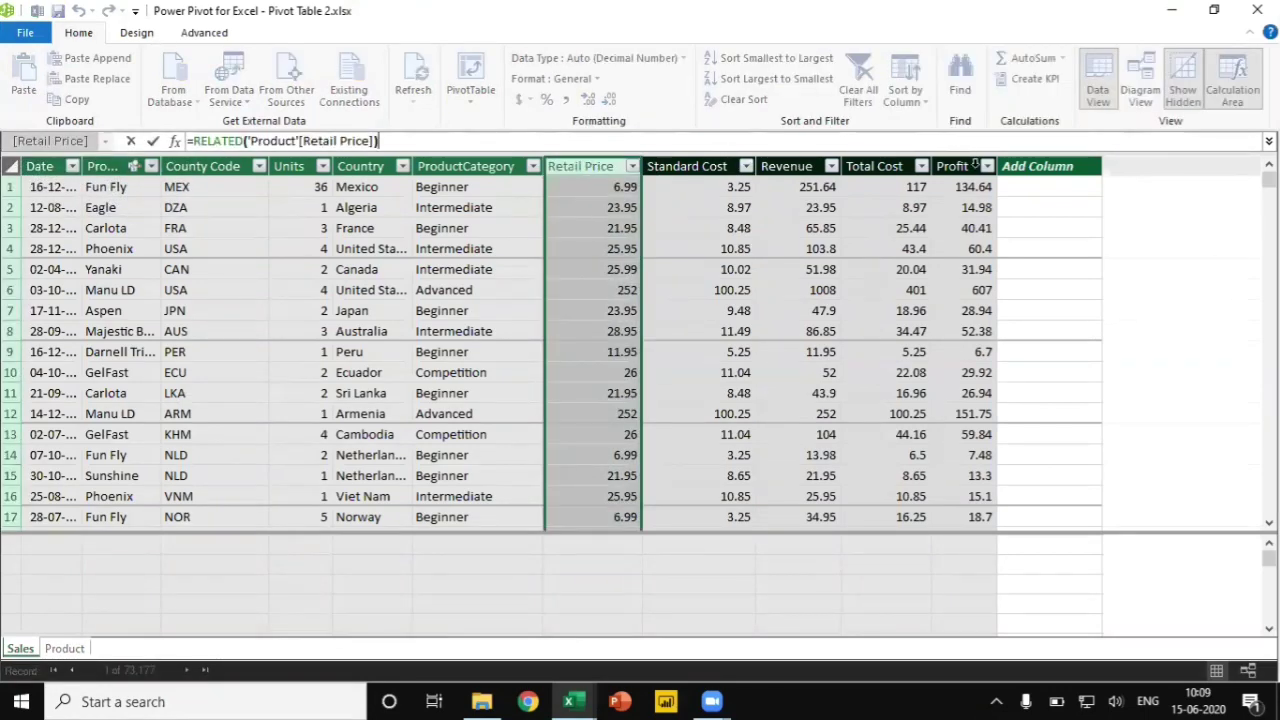
shift+click(958, 166)
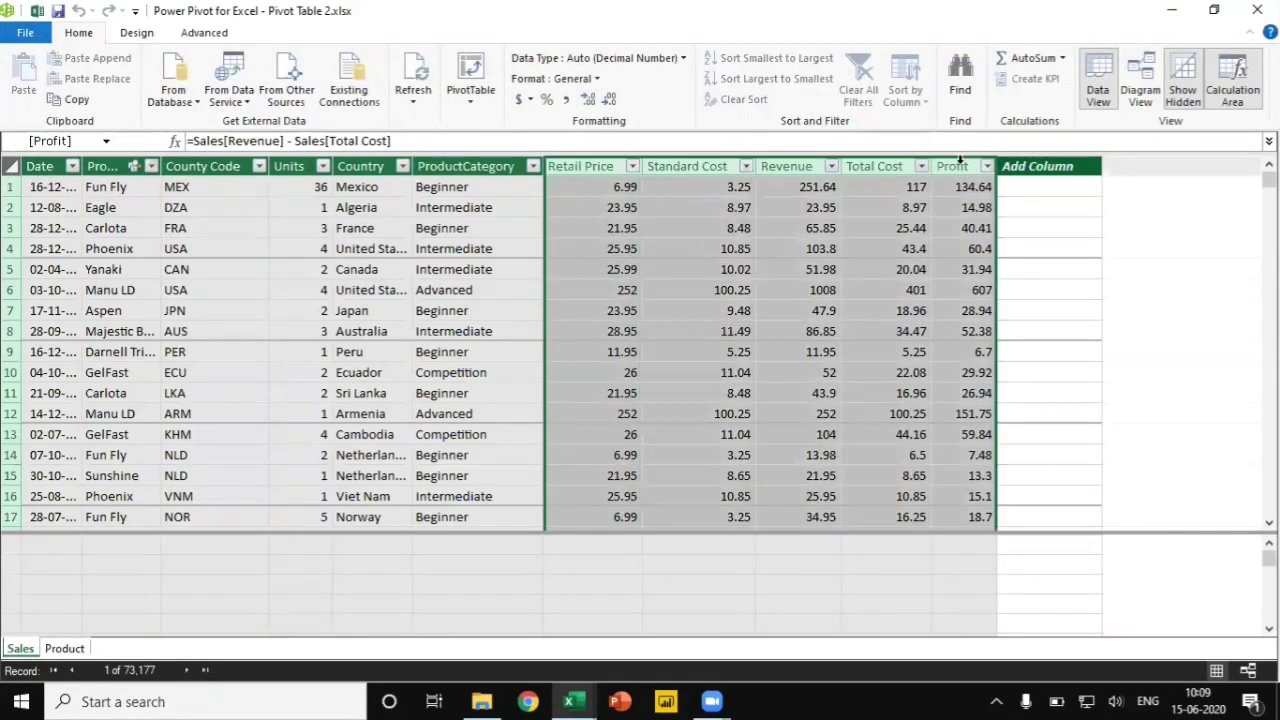
right_click(958, 160)
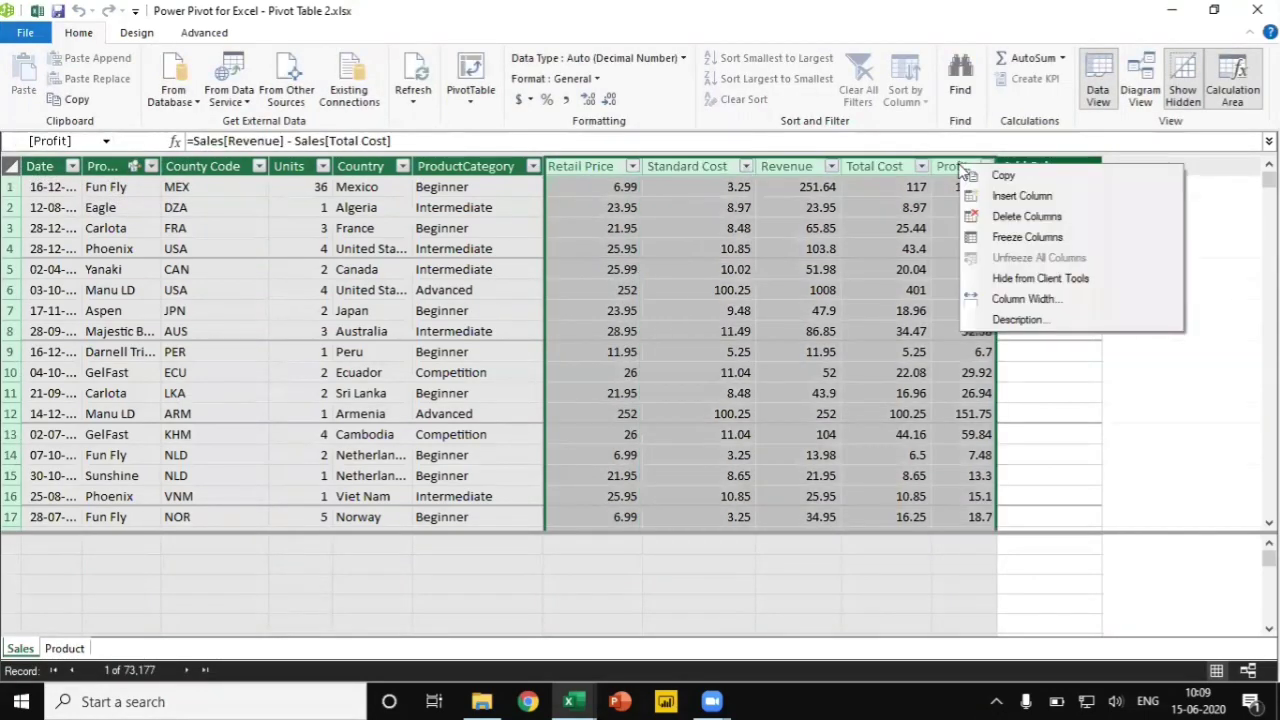
click(1018, 218)
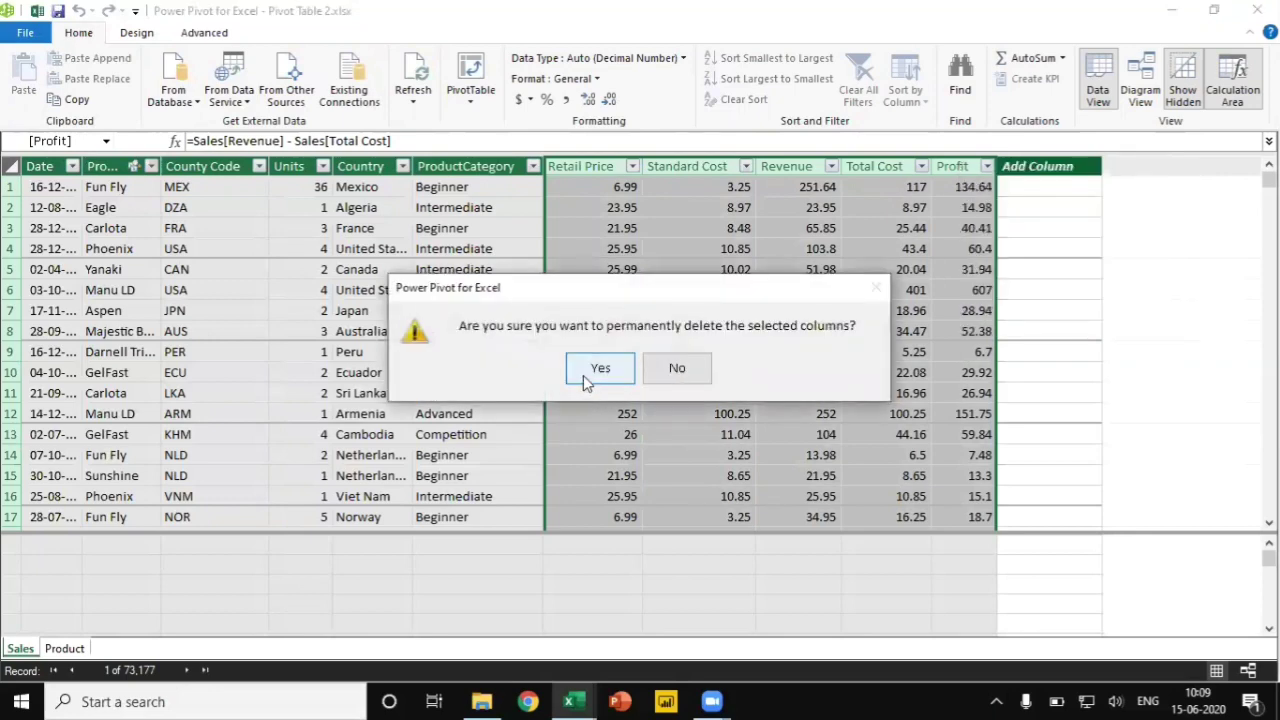
click(583, 376)
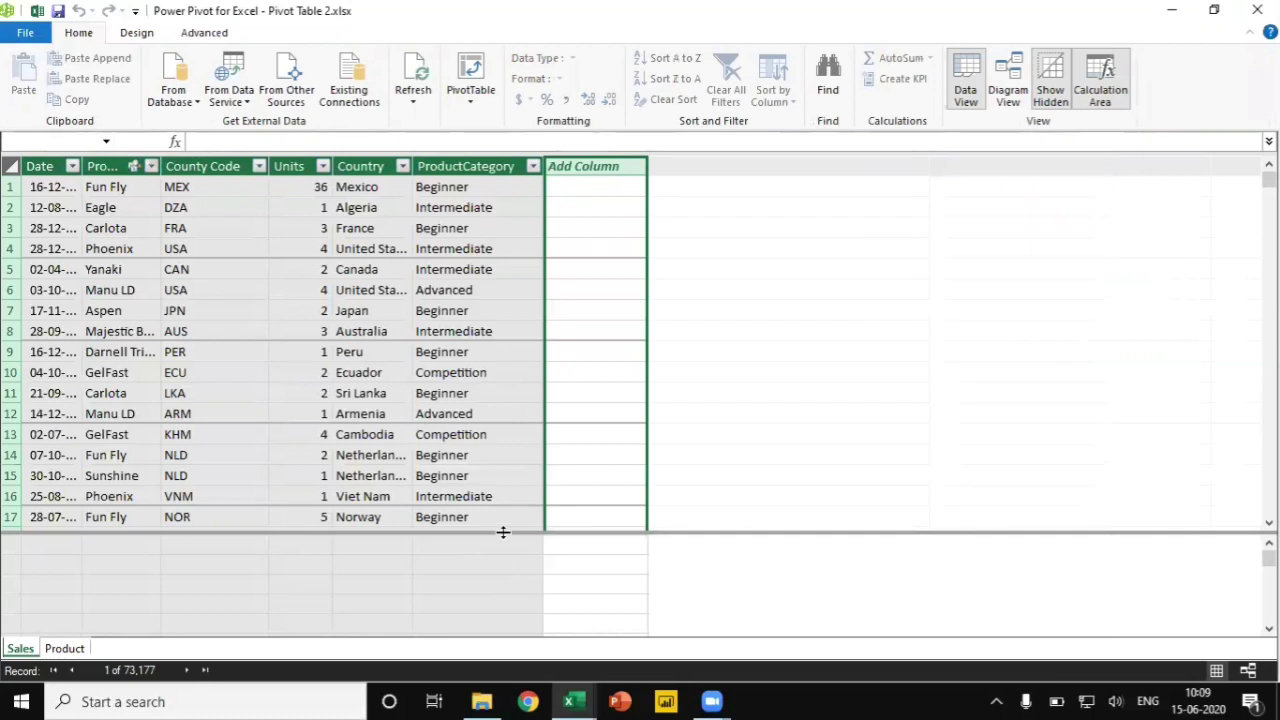
- Enlarge the Sales calculation area and begin a measure under ProductCategory as Revenue:=SUMX(Sales, with the expression still open
drag(503, 532, 490, 365)
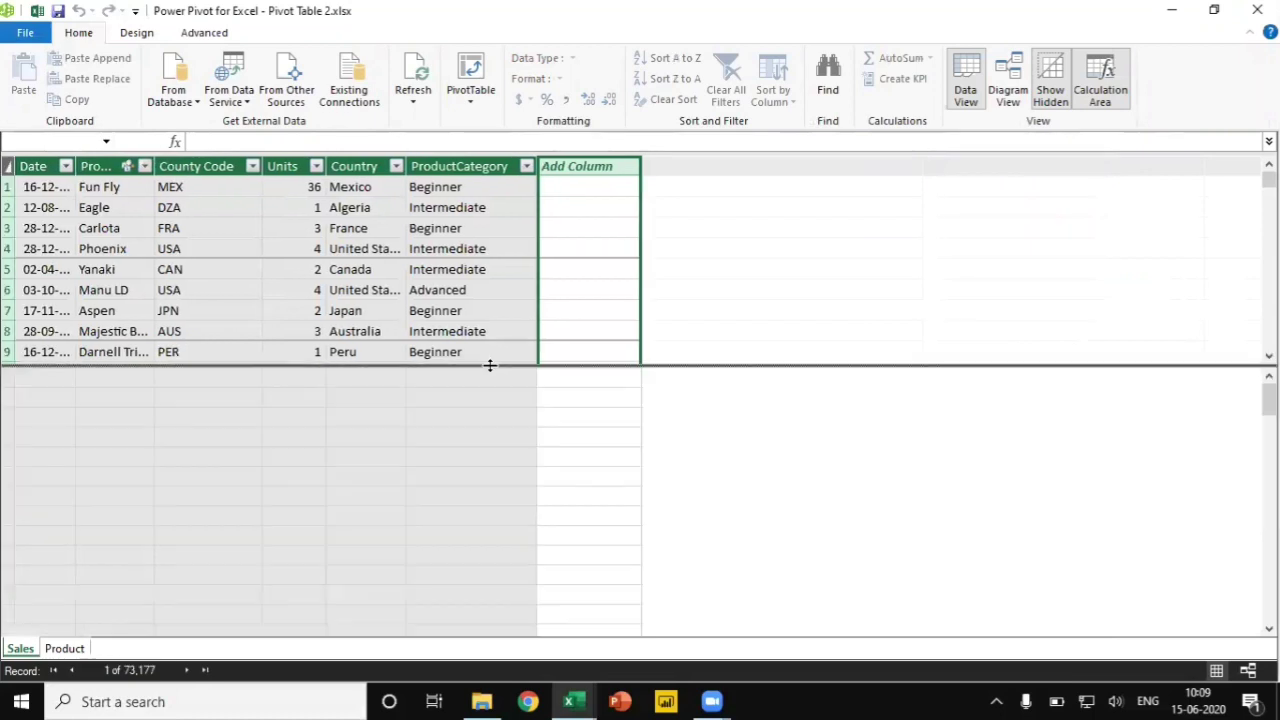
click(425, 418)
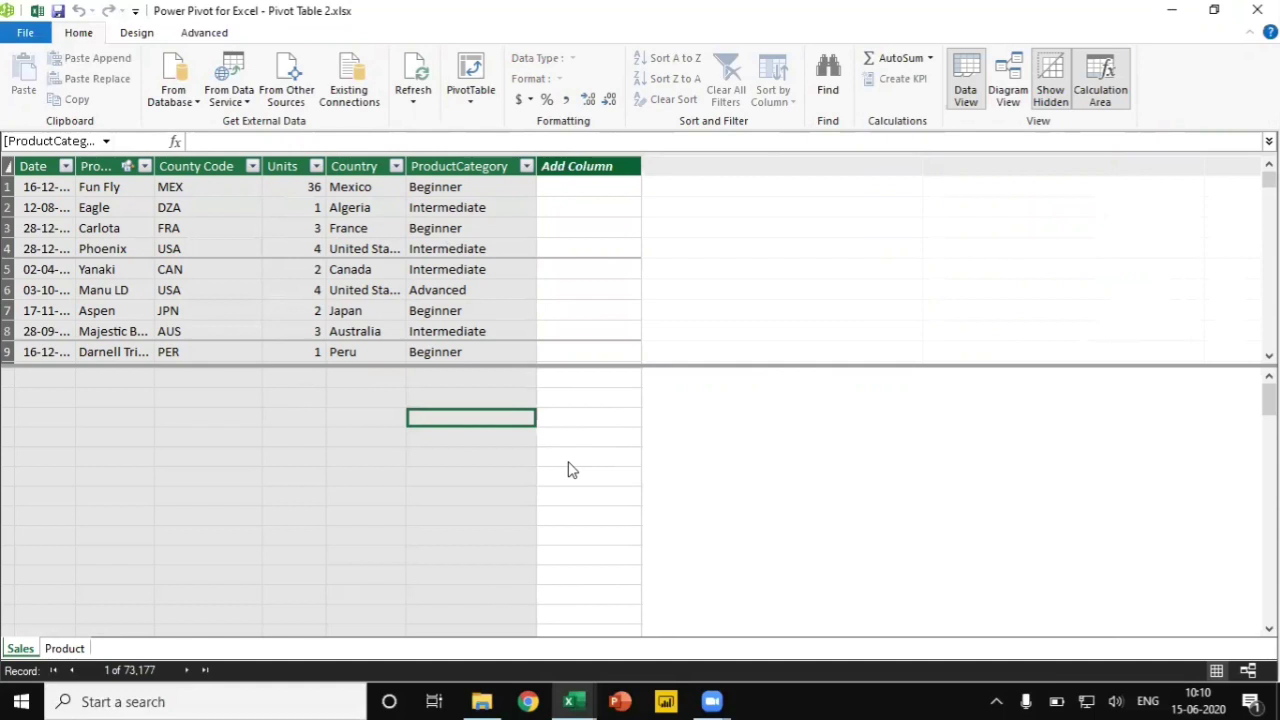
text(Revenue)
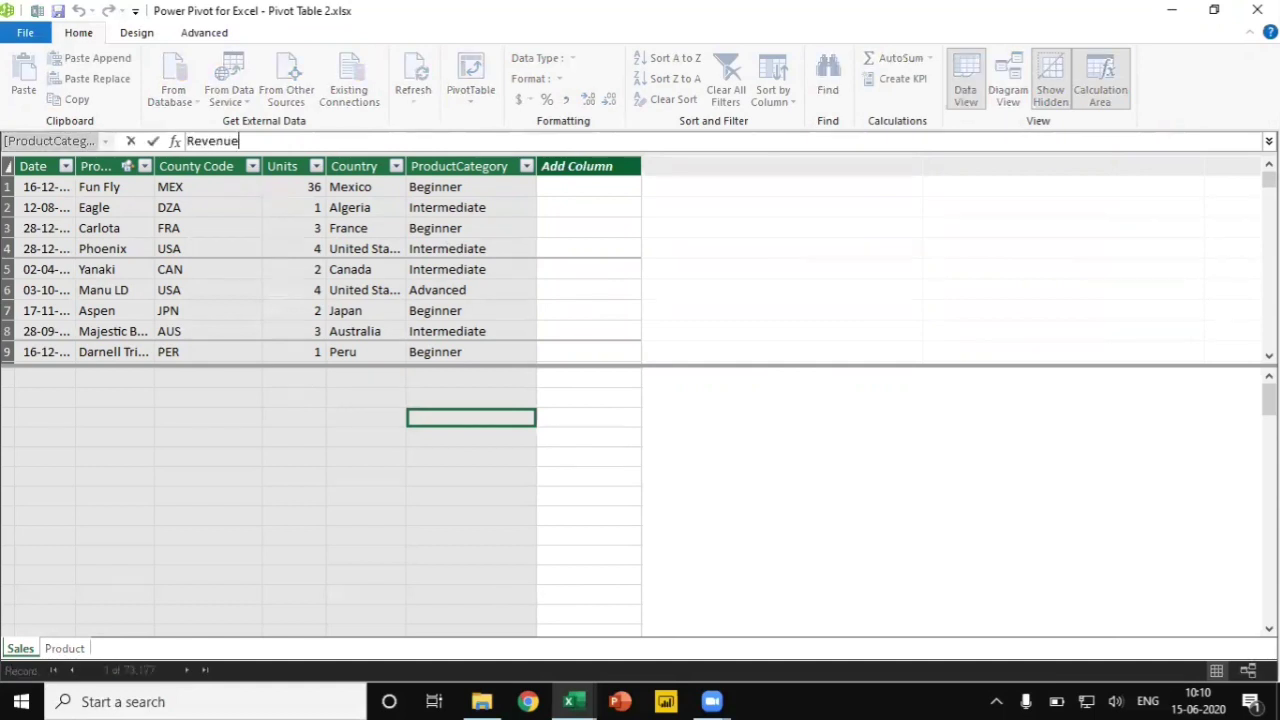
text(:=SUMX()
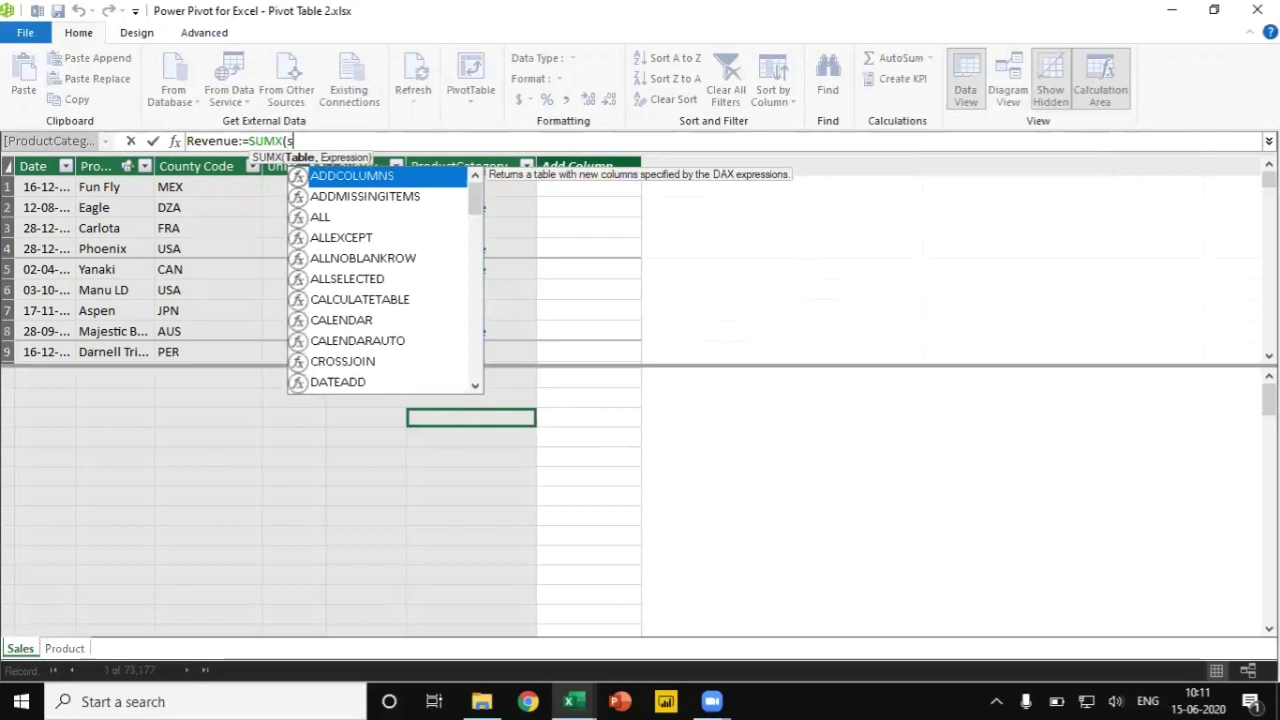
text(Sales)
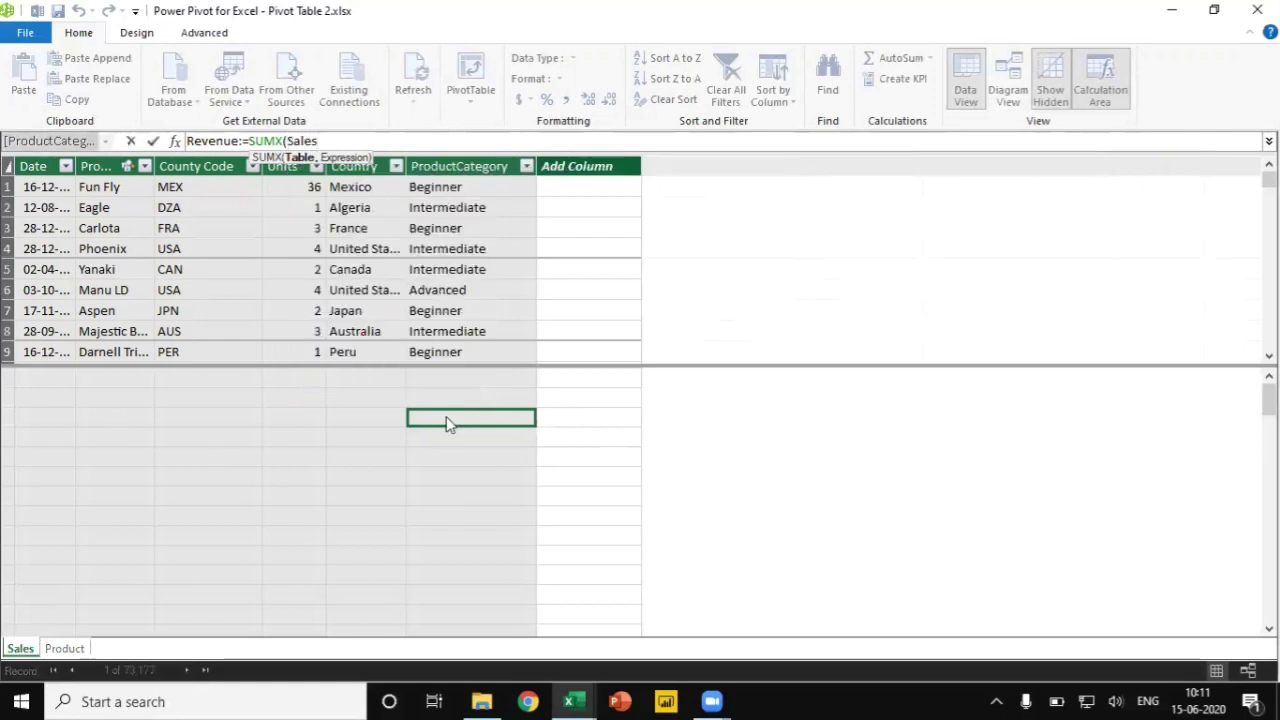
text(,)
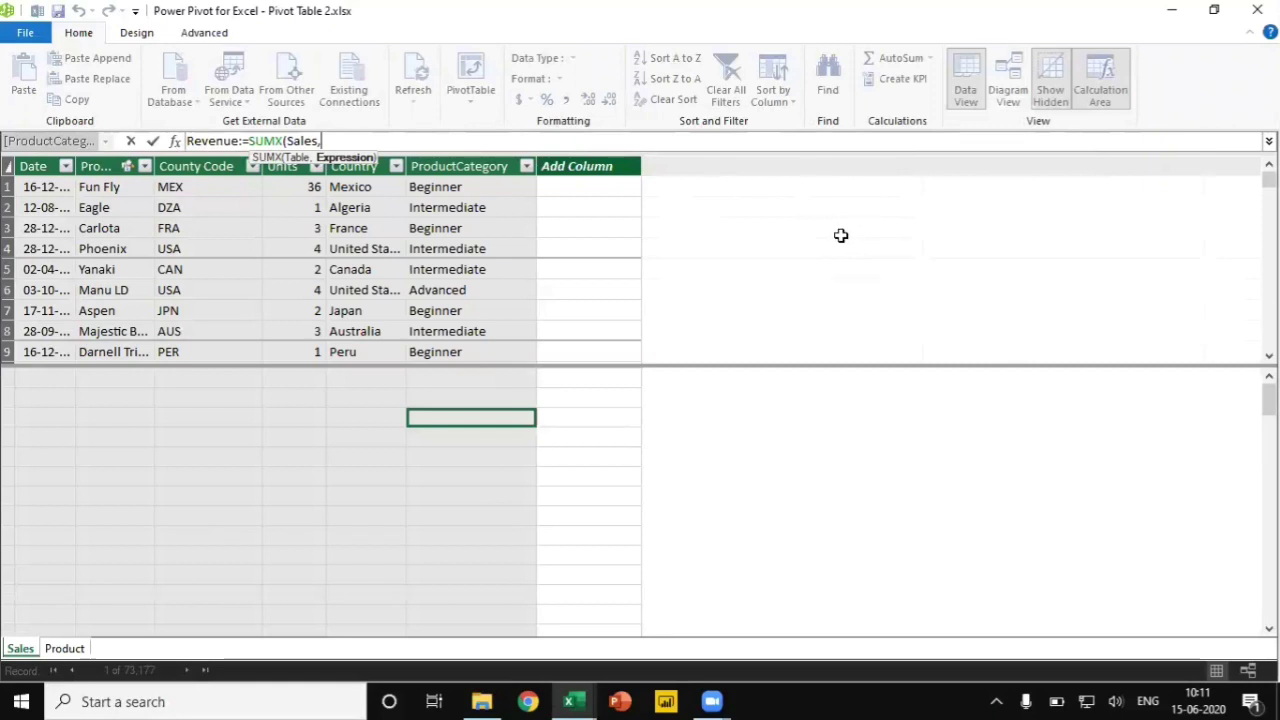
- Complete the Revenue measure with the expression RELATED('Product'[Retail Price])*Sales[Units]
text(related)
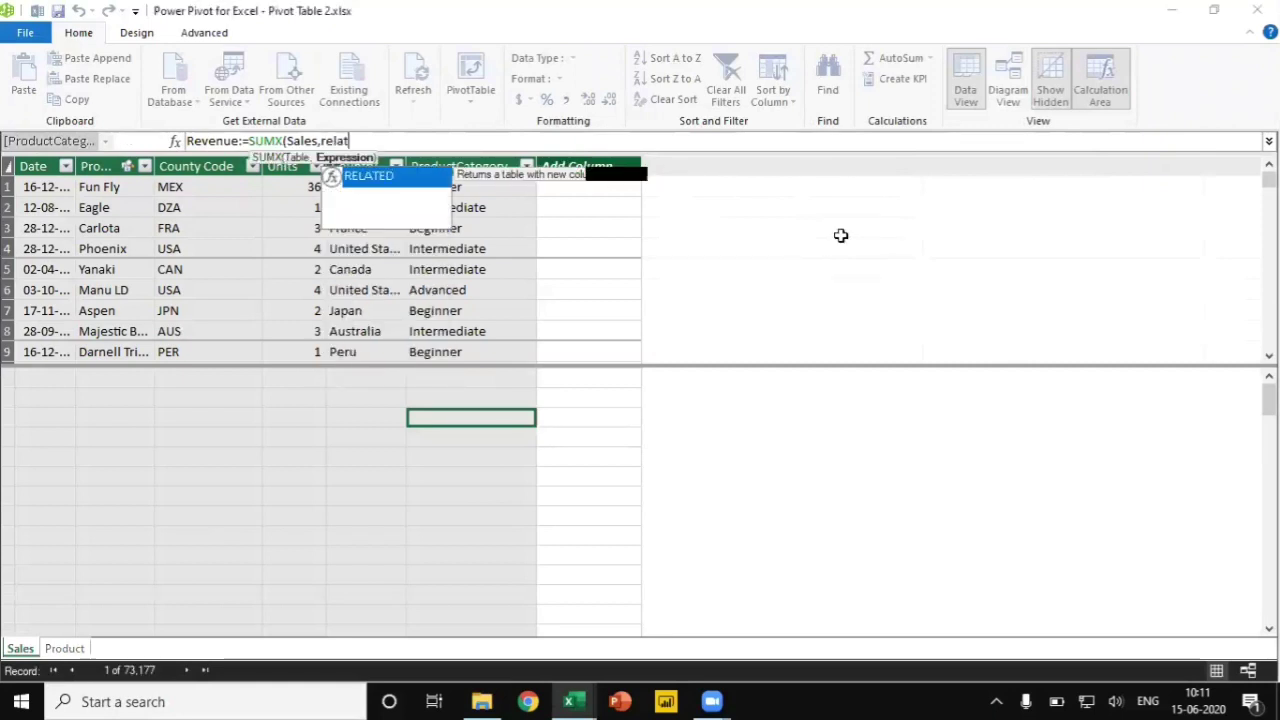
key(Tab)
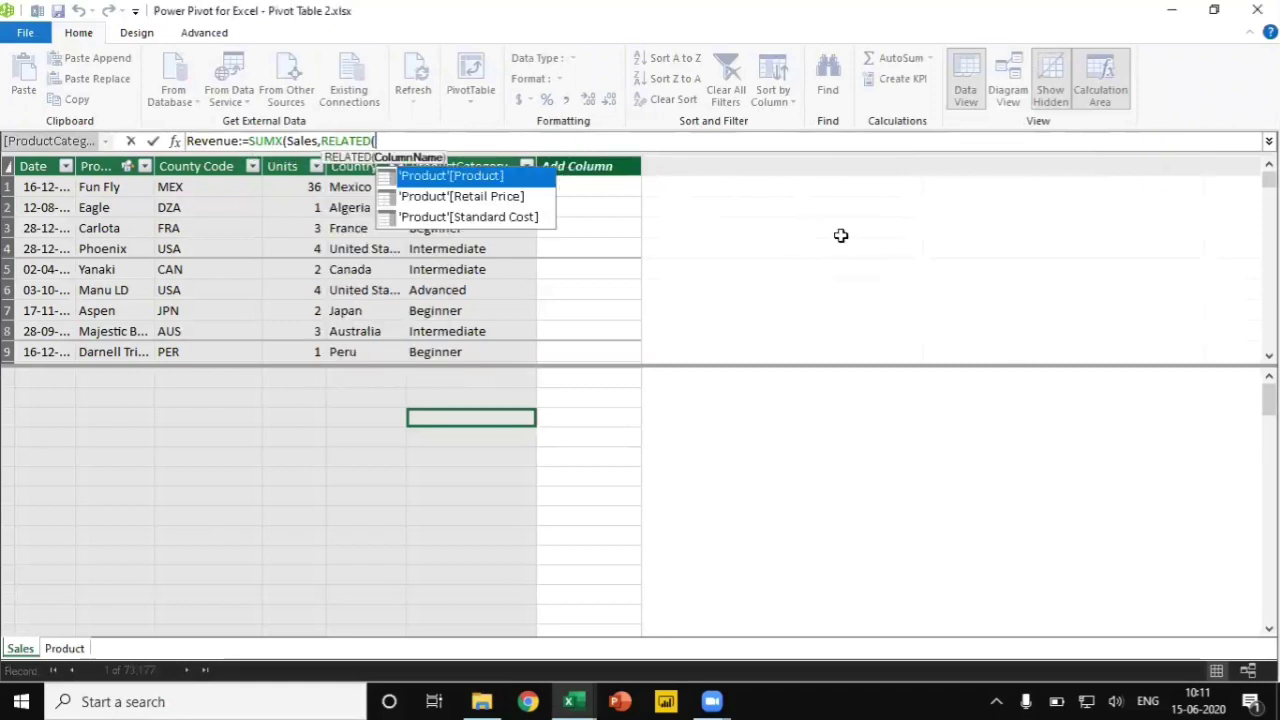
key(Down)
key(Tab)
text())
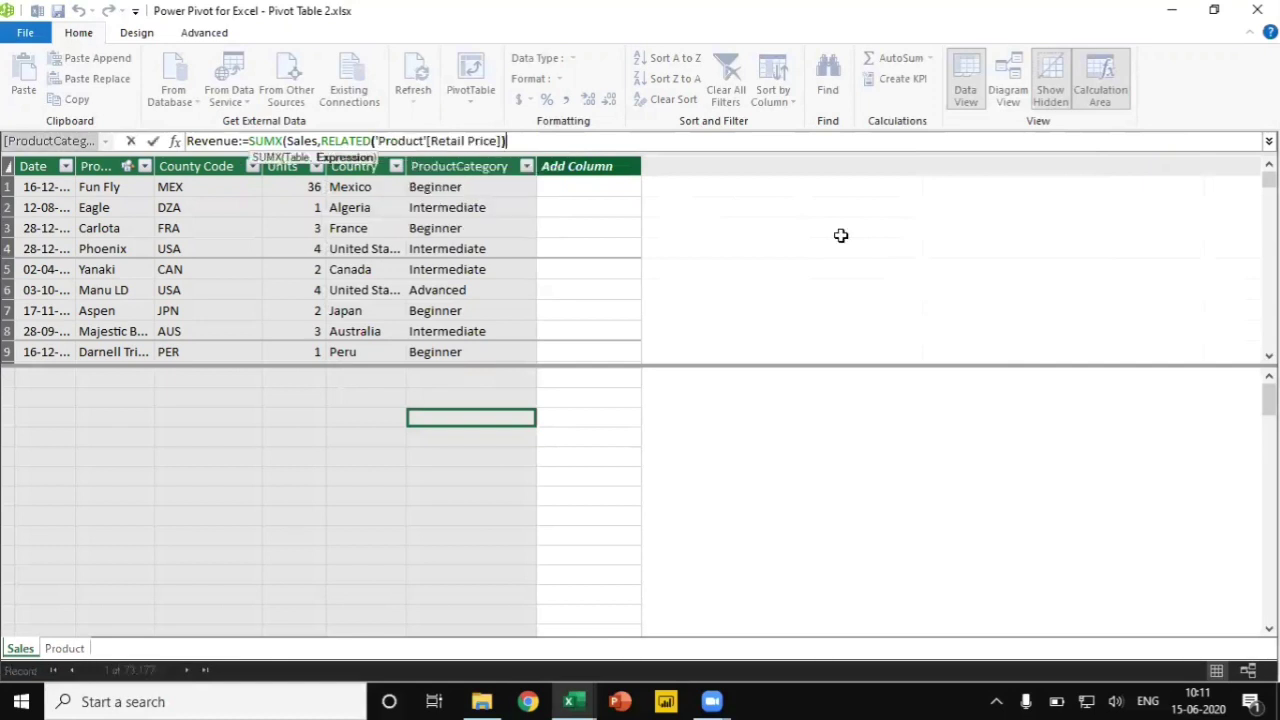
text(*)
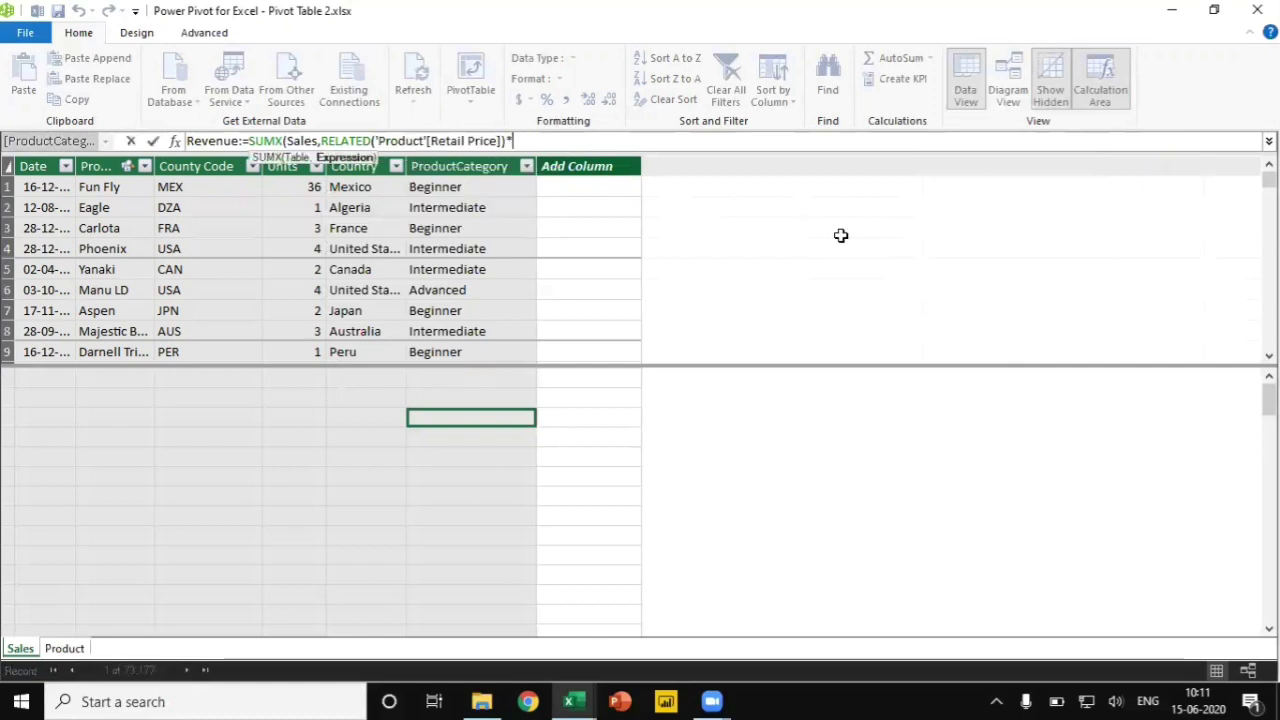
text(unit)
key(Tab)
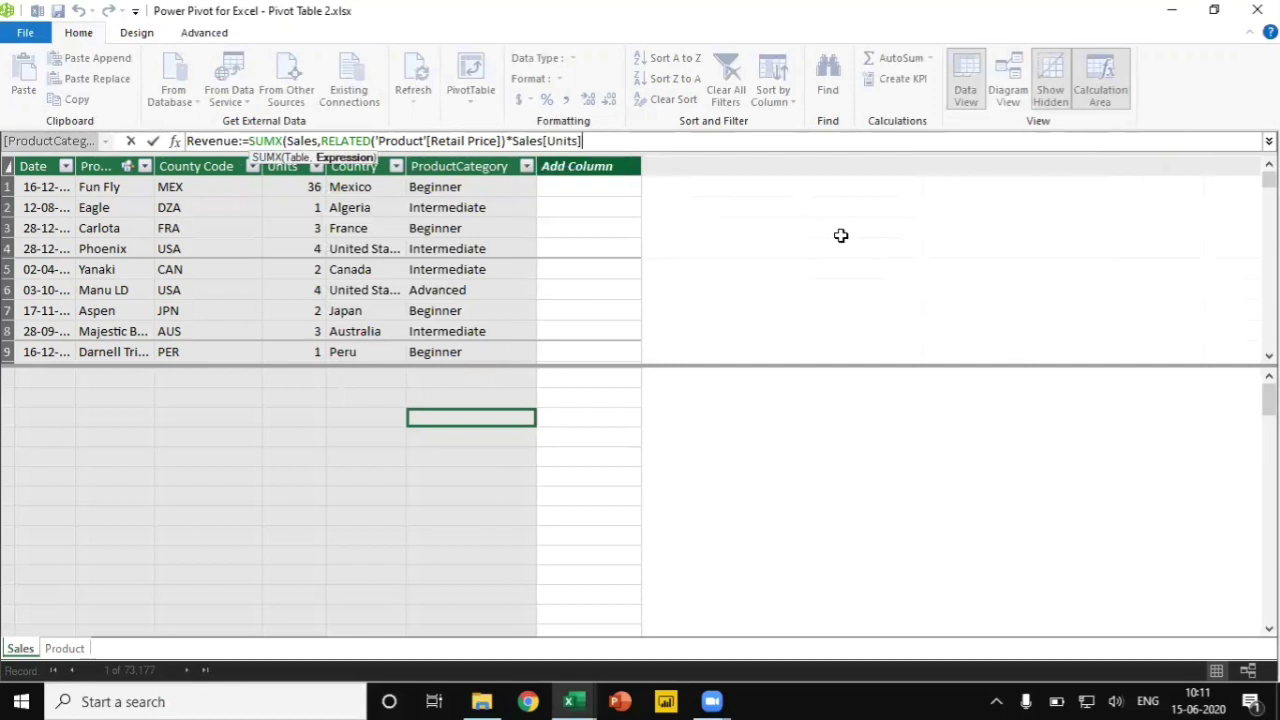
text())
key(Return)
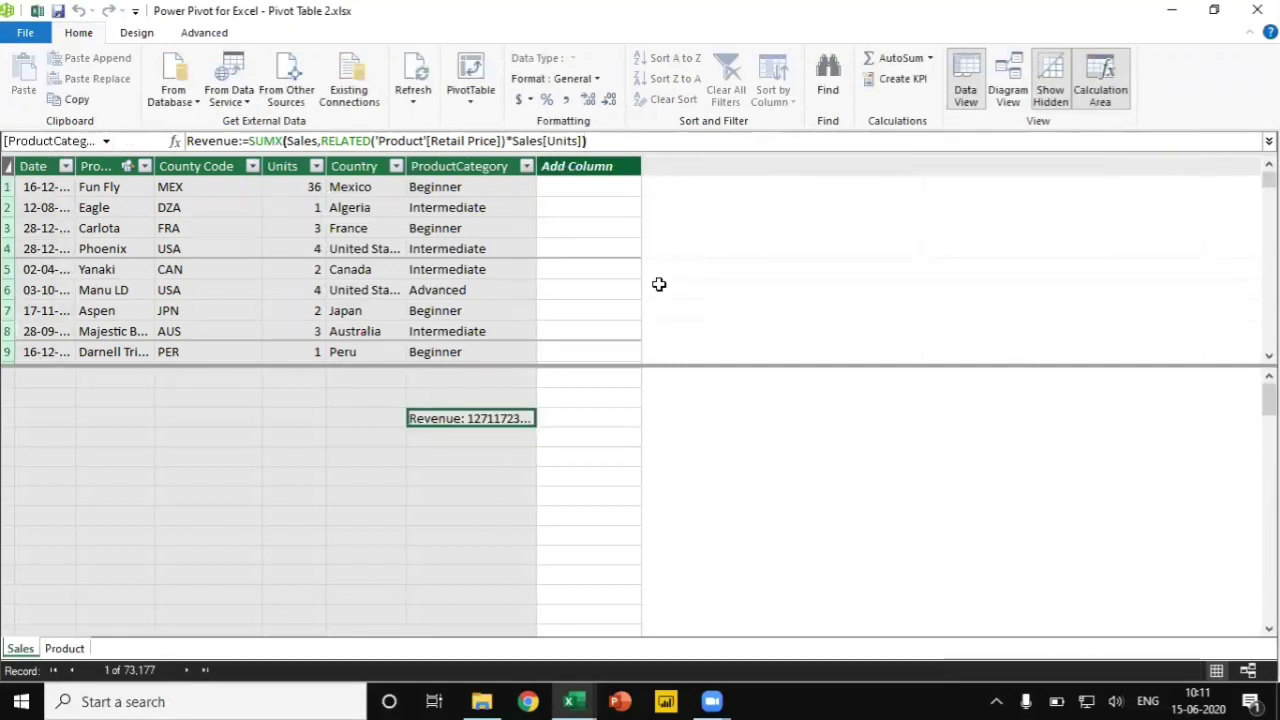
- Begin a measure under ProductCategory, two cells below Revenue, as Total Cost:=SUMX(Sales, with the expression still open
click(462, 457)
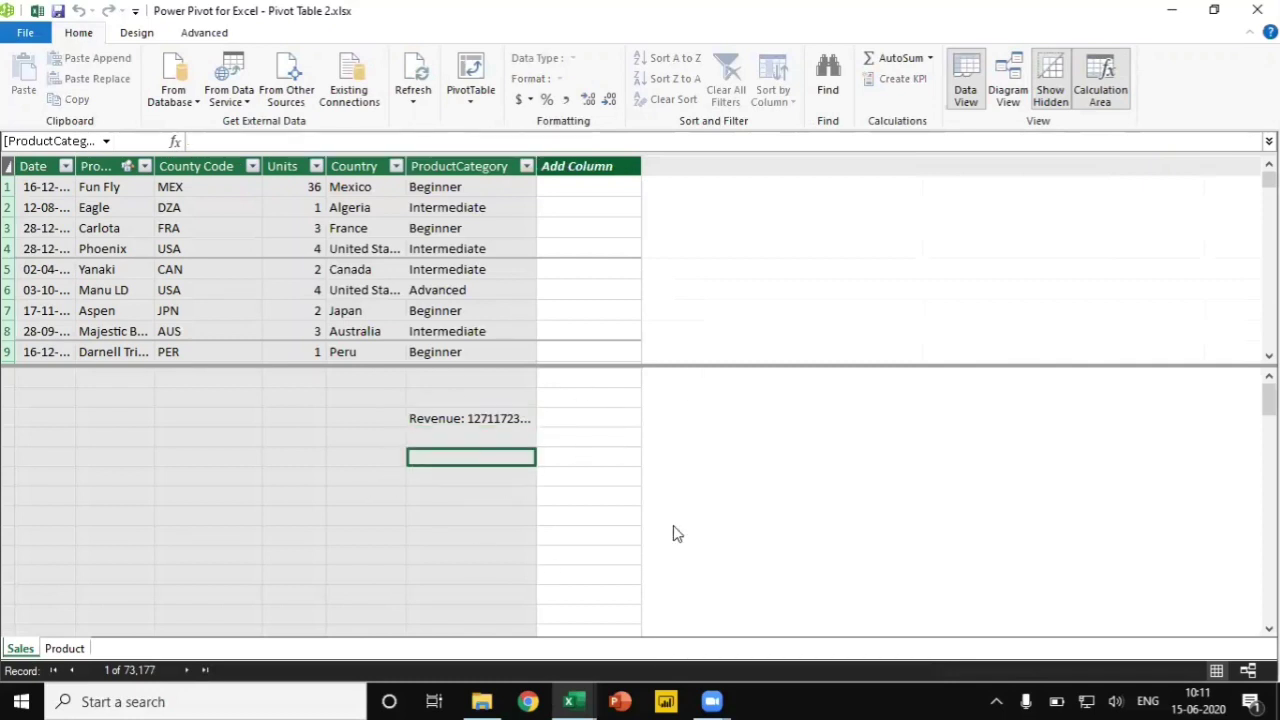
text(Total Cost:)
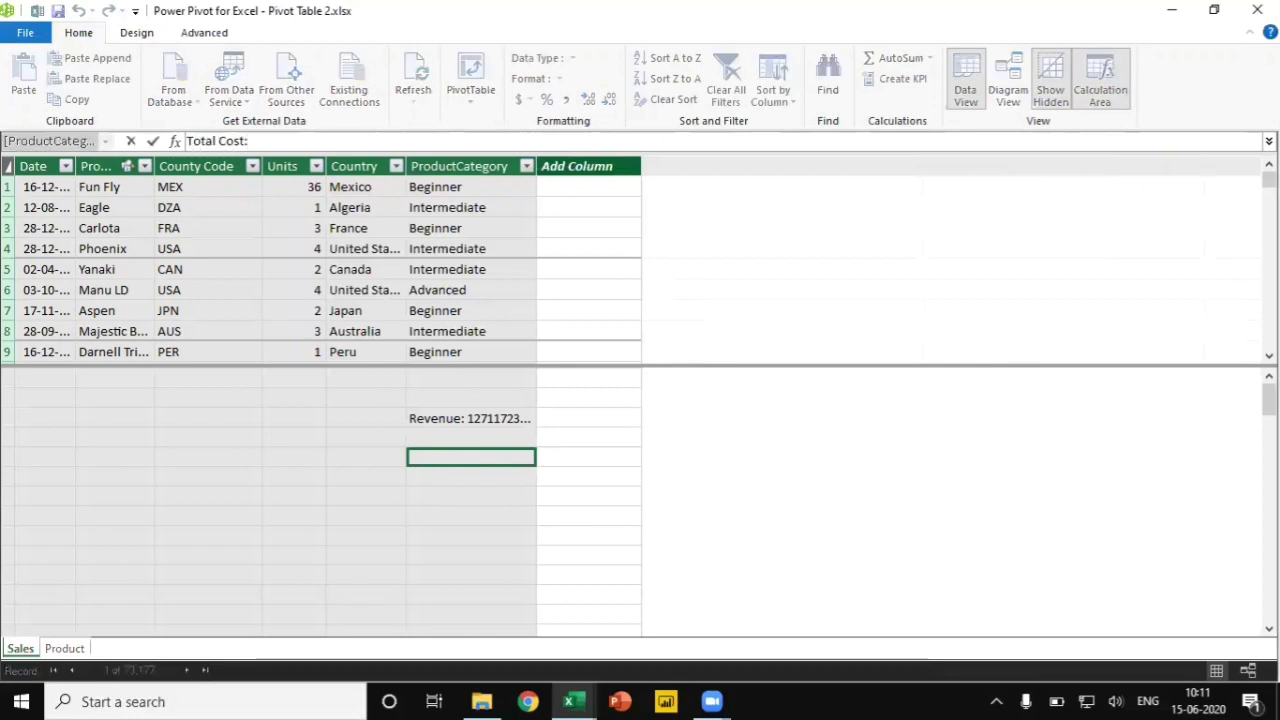
text(=SUMX()
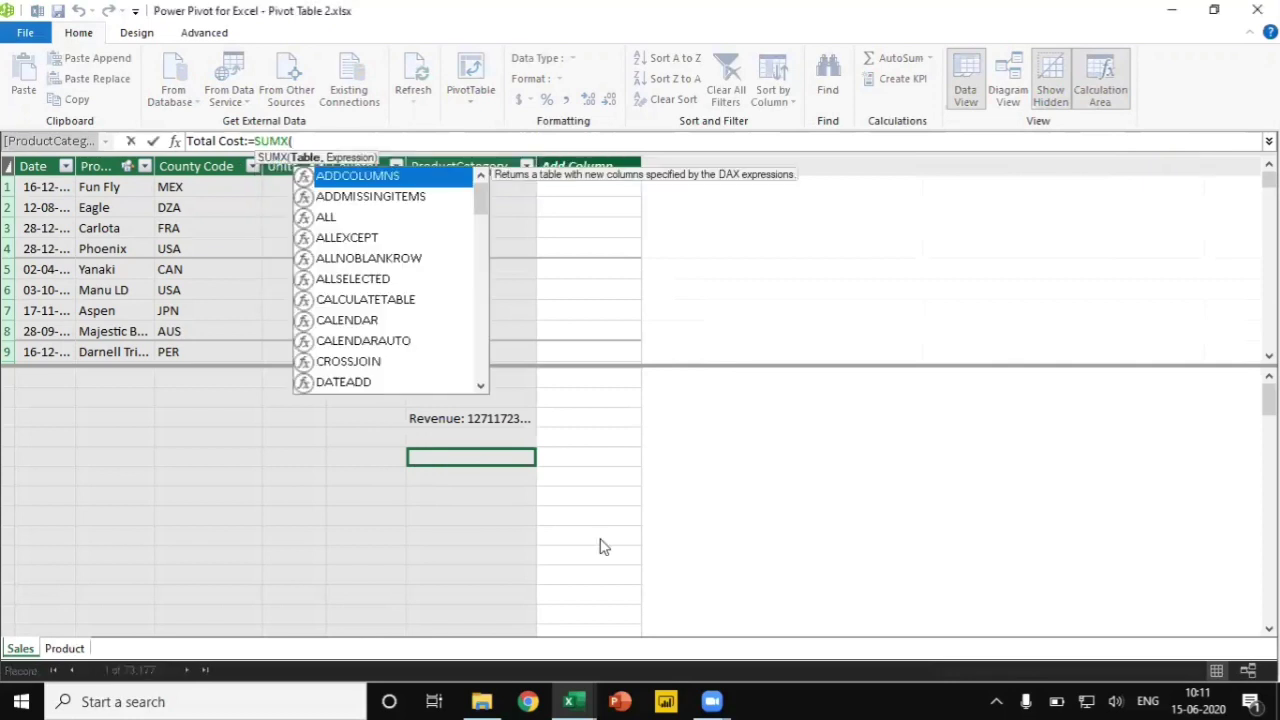
text(sales,)
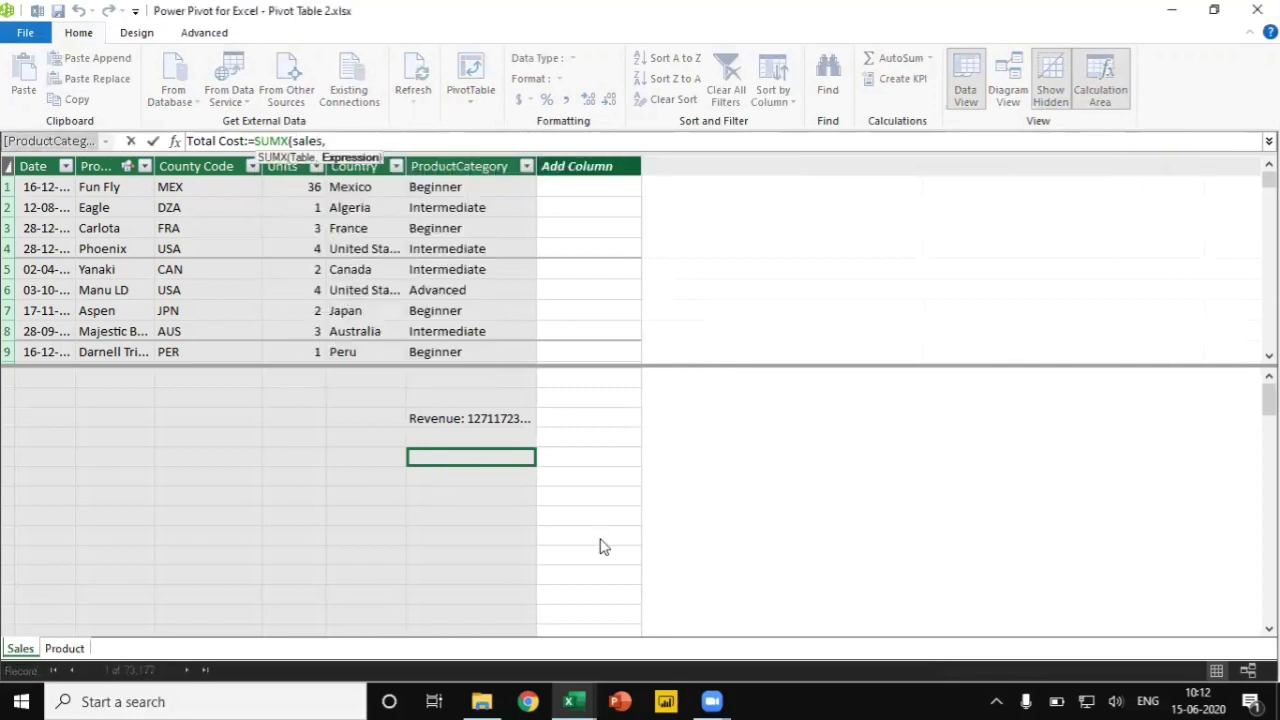
key(BackSpace)
key(Tab)
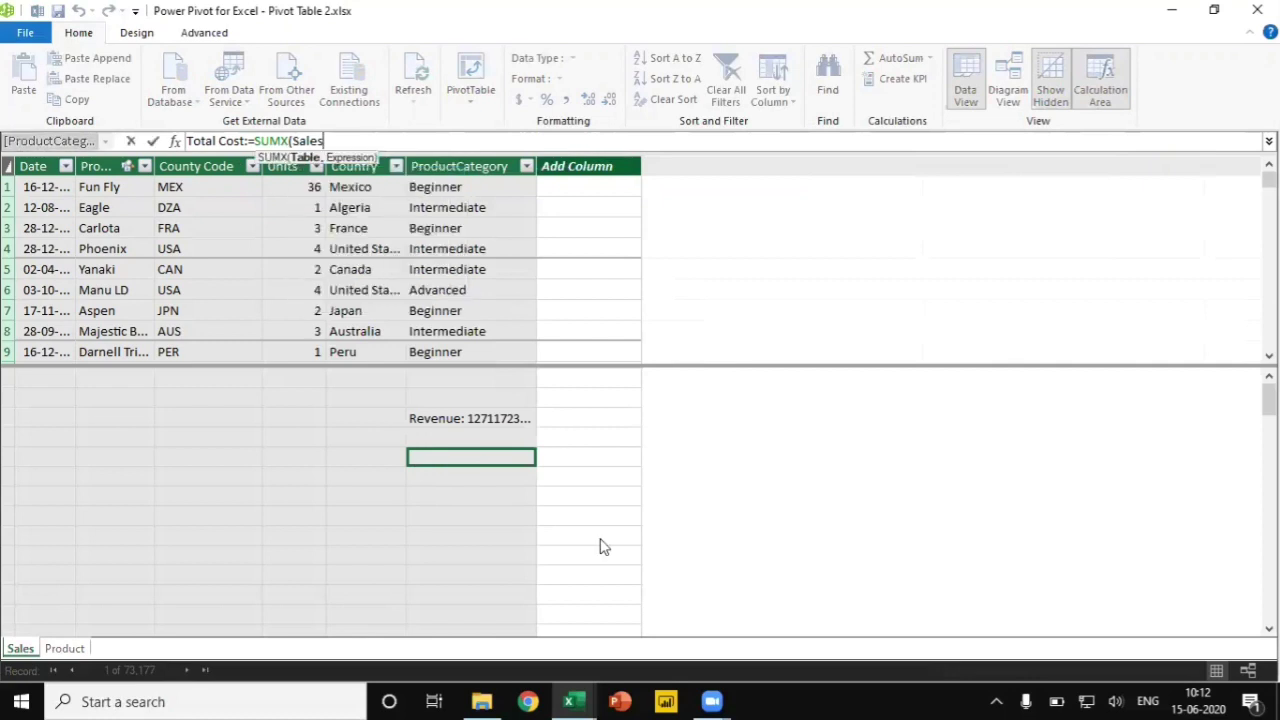
text(,)
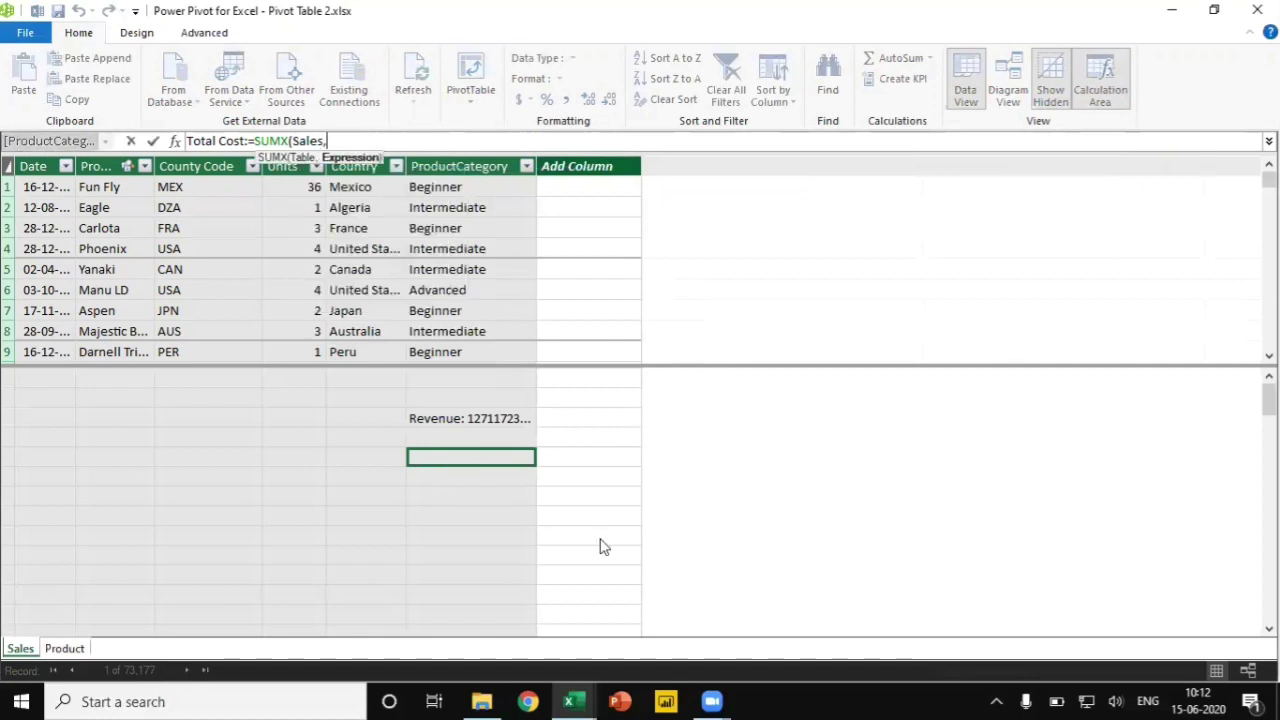
- Complete the Total Cost measure with the expression RELATED('Product'[Standard Cost])*Sales[Units]
text(relat)
key(Tab)
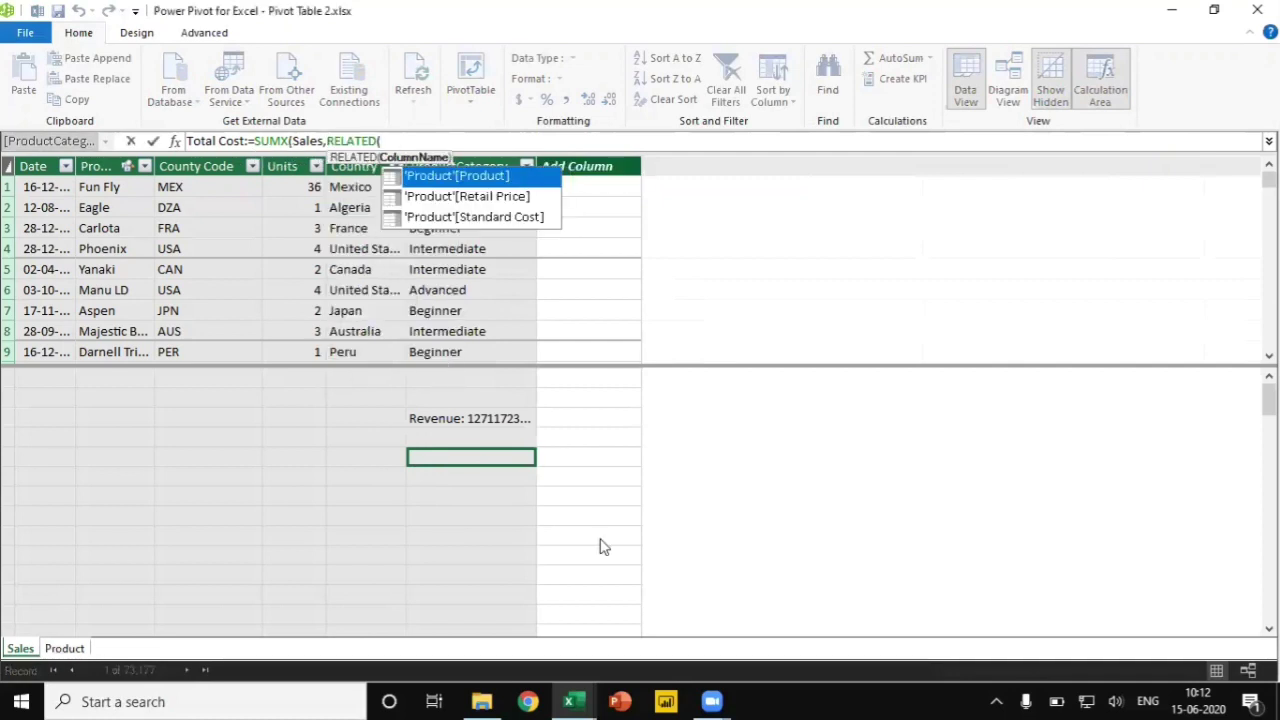
key(Down)
key(Down)
key(Tab)
text())
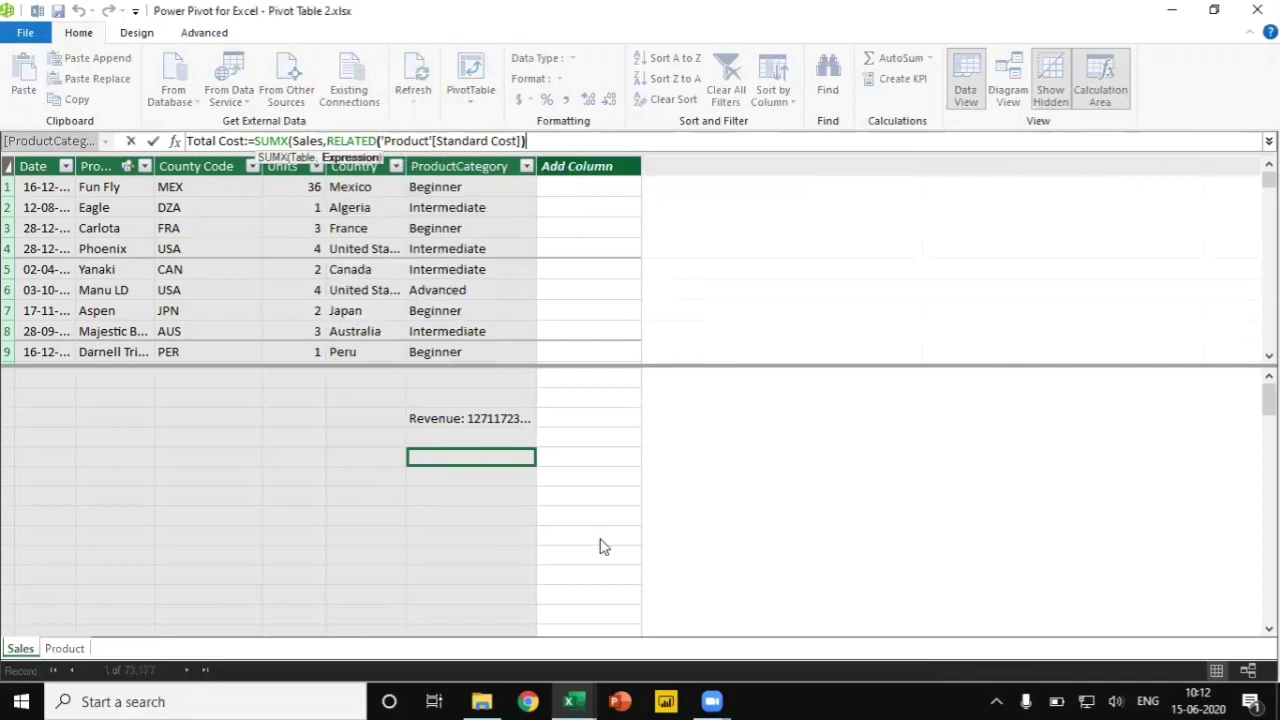
text(*unit)
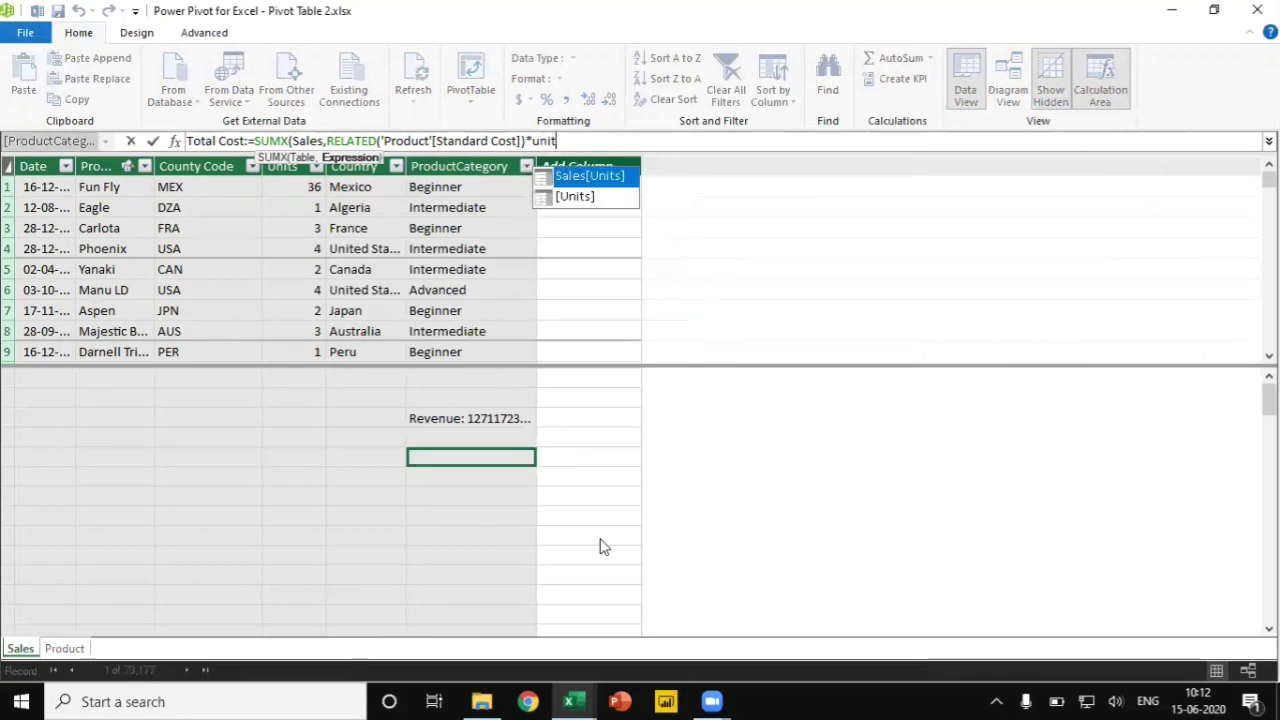
key(Tab)
text())
key(Return)
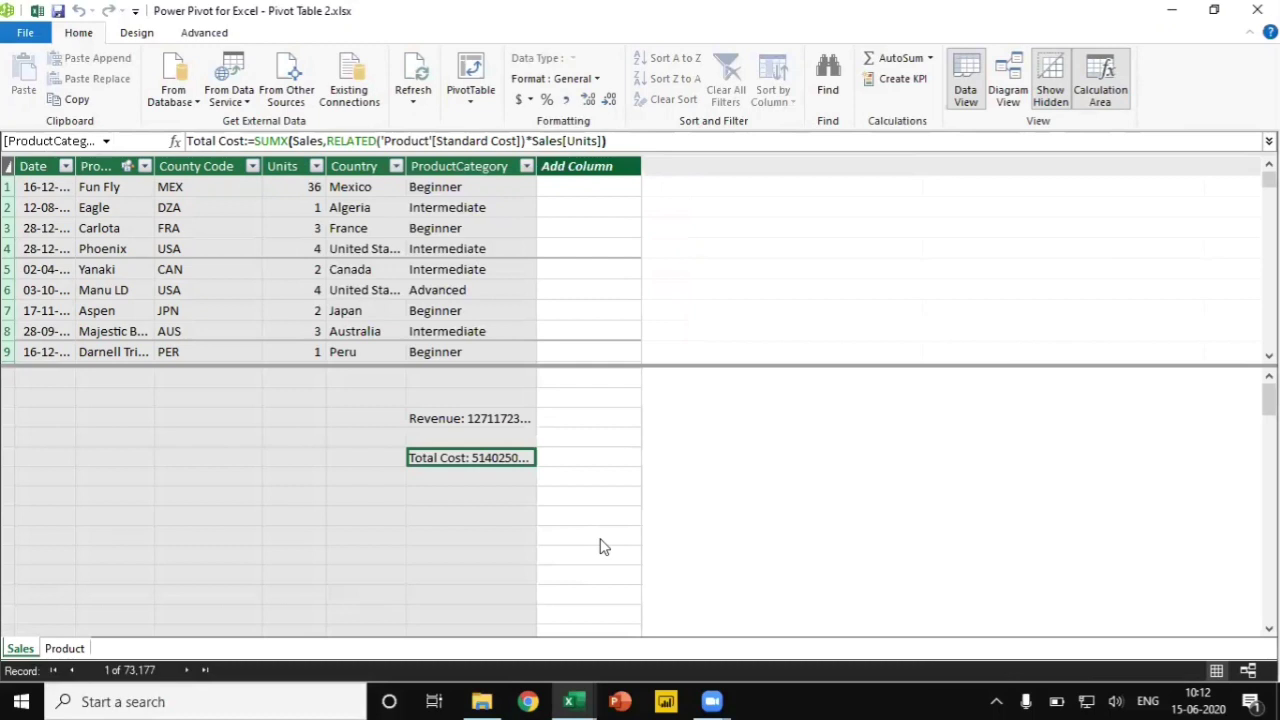
- Create the measure Profit:=[Revenue] - [Total Cost] two cells below Total Cost in the Sales calculation area
key(Up)
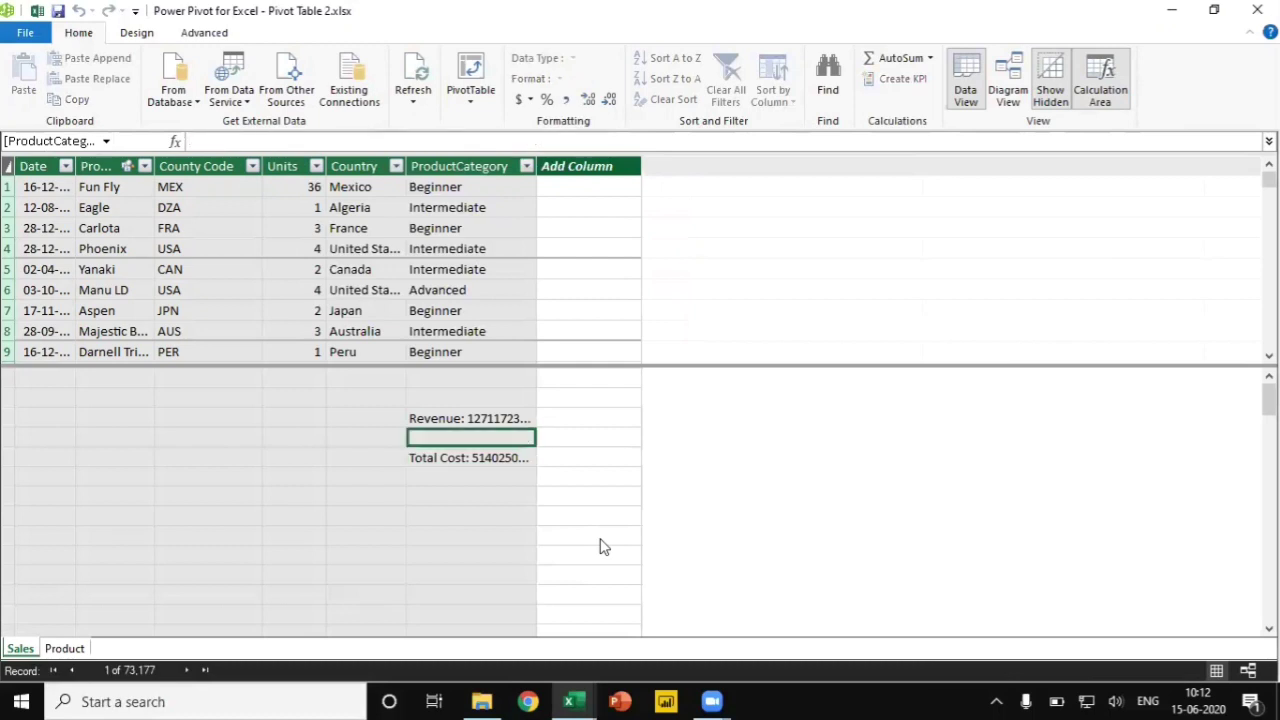
key(Down)
key(Down)
key(Down)
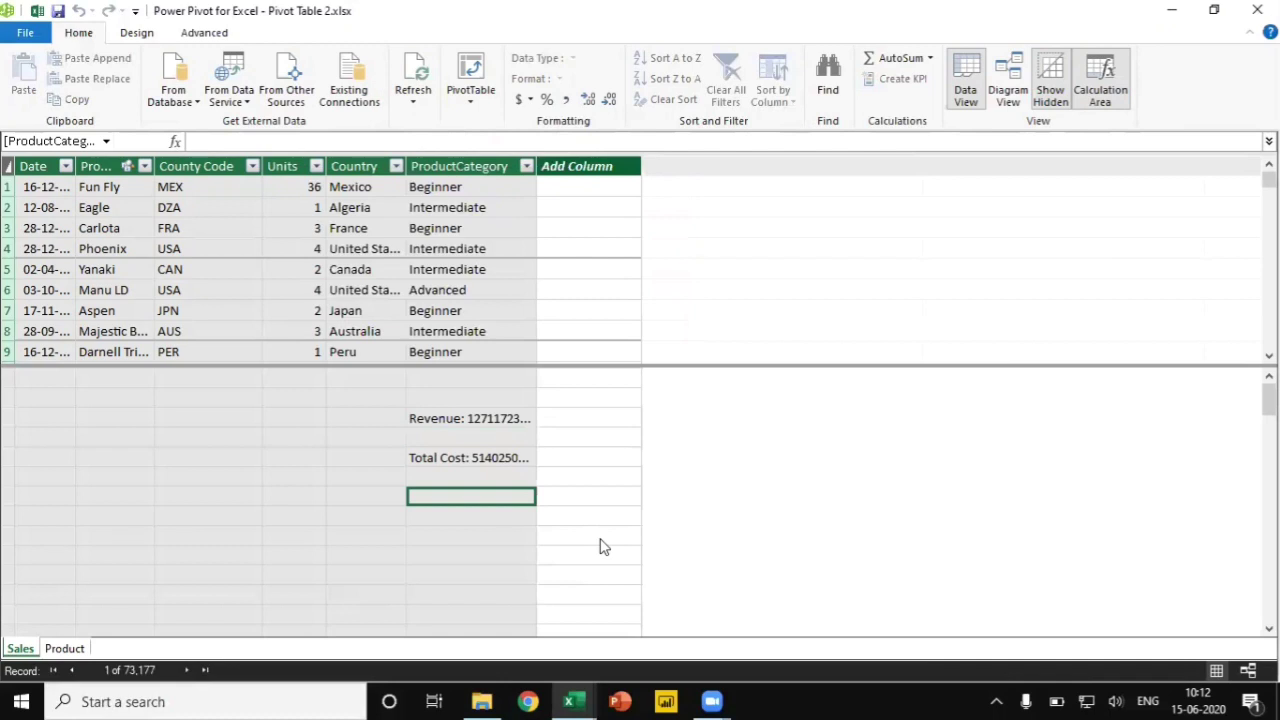
text(Profit:)
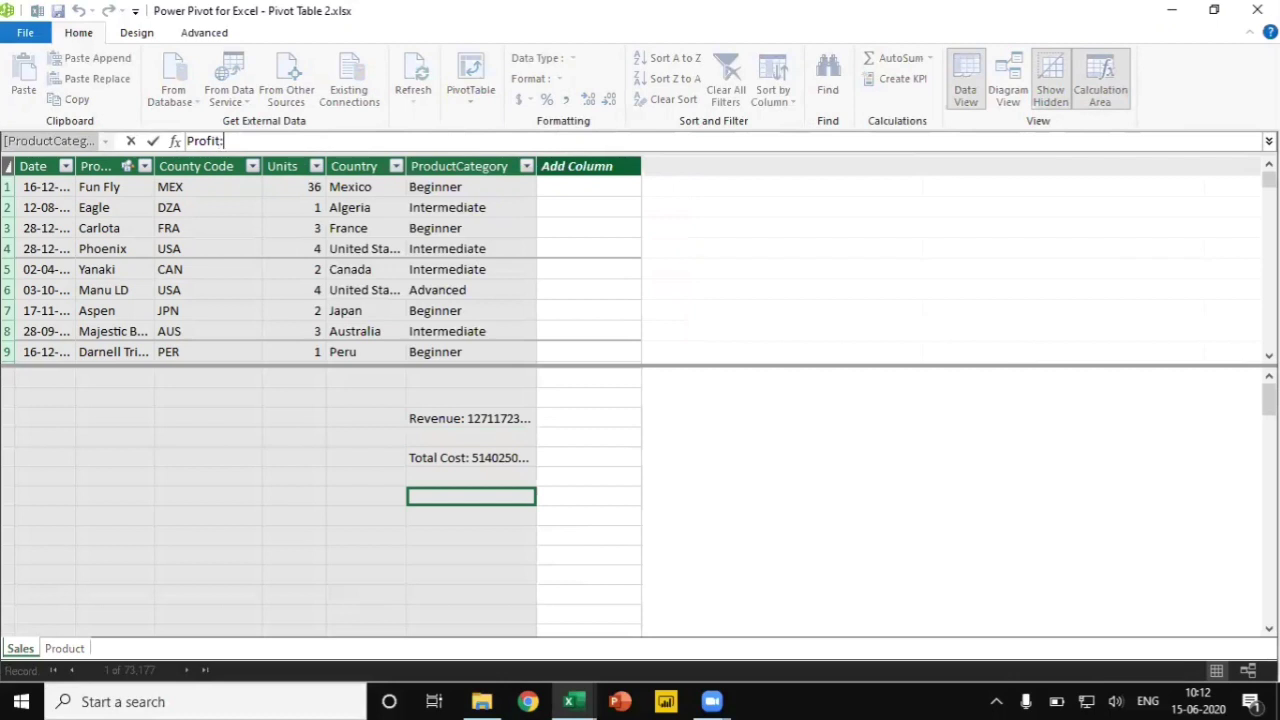
text(=[Revenue] - tot)
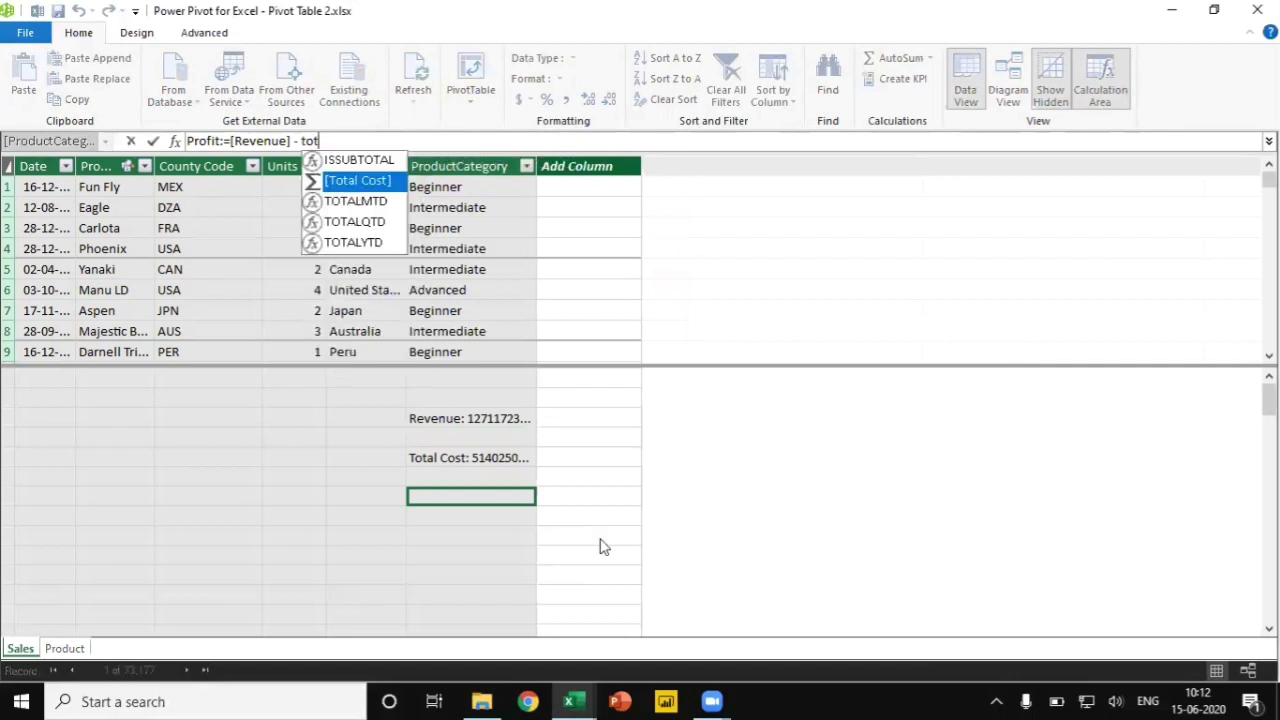
key(Tab)
key(Return)
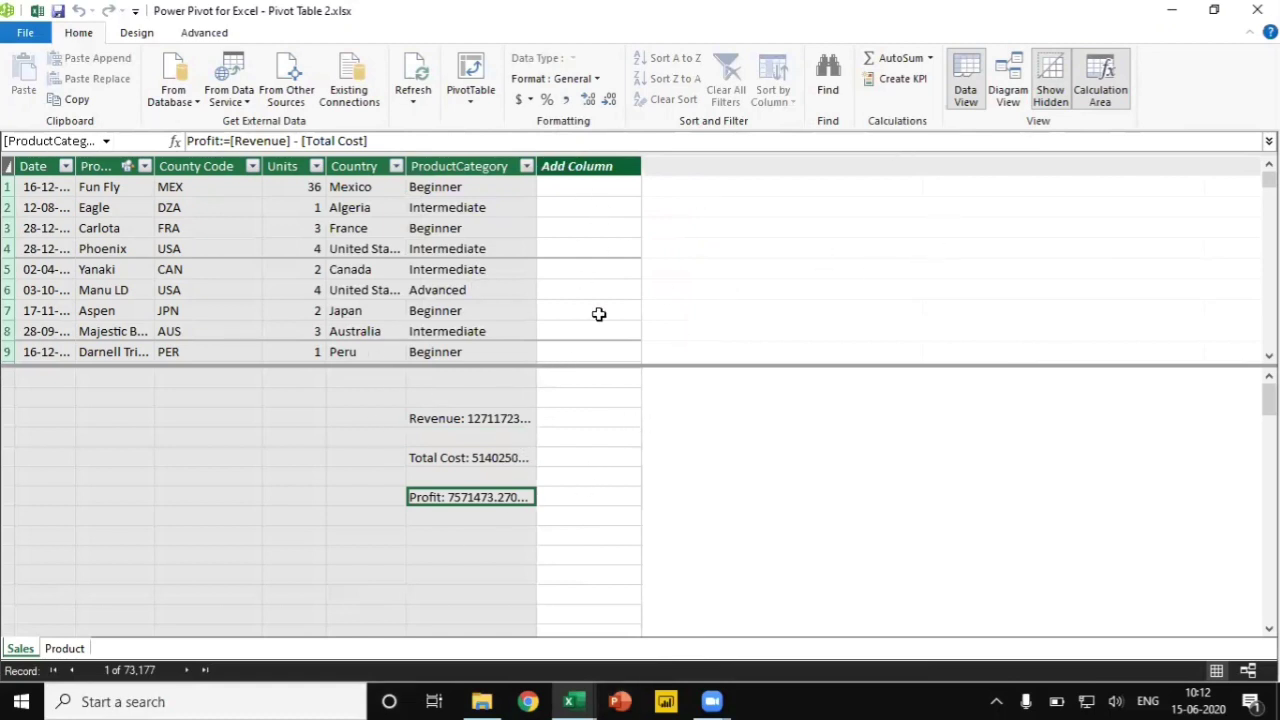
- Create a PivotTable from the data model on a new worksheet, with Product from the Product table as rows
click(472, 66)
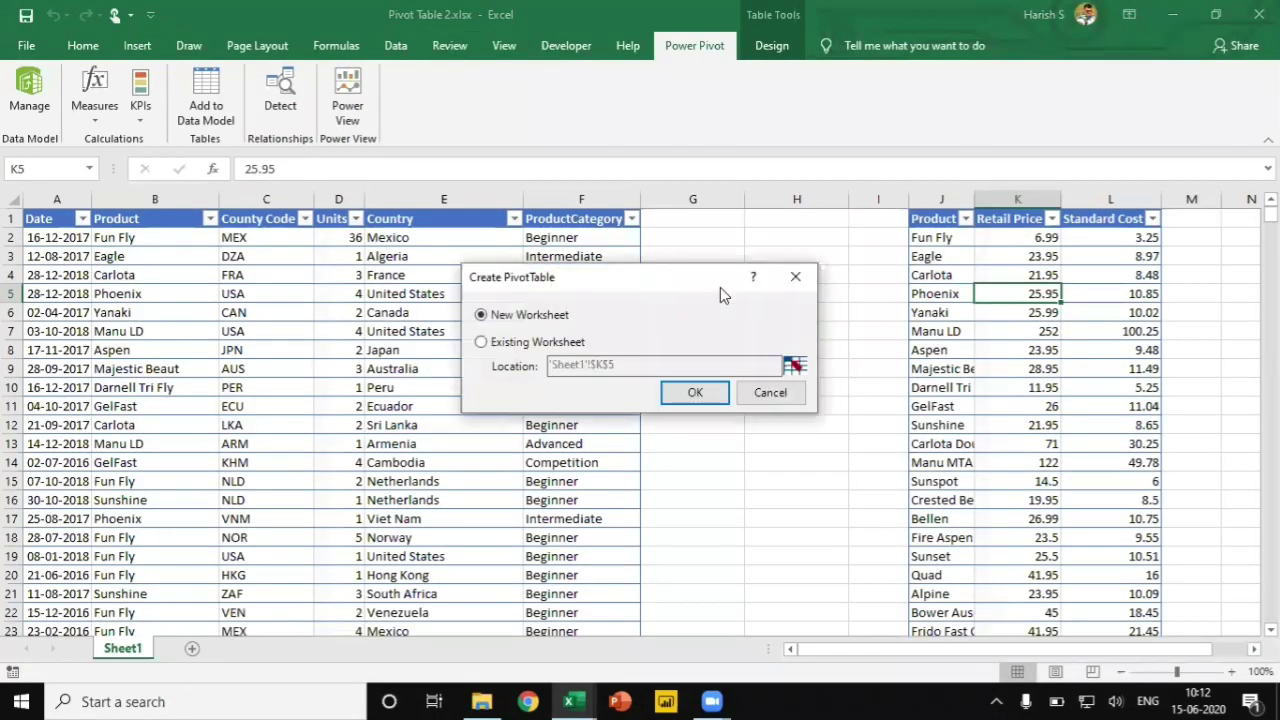
click(692, 393)
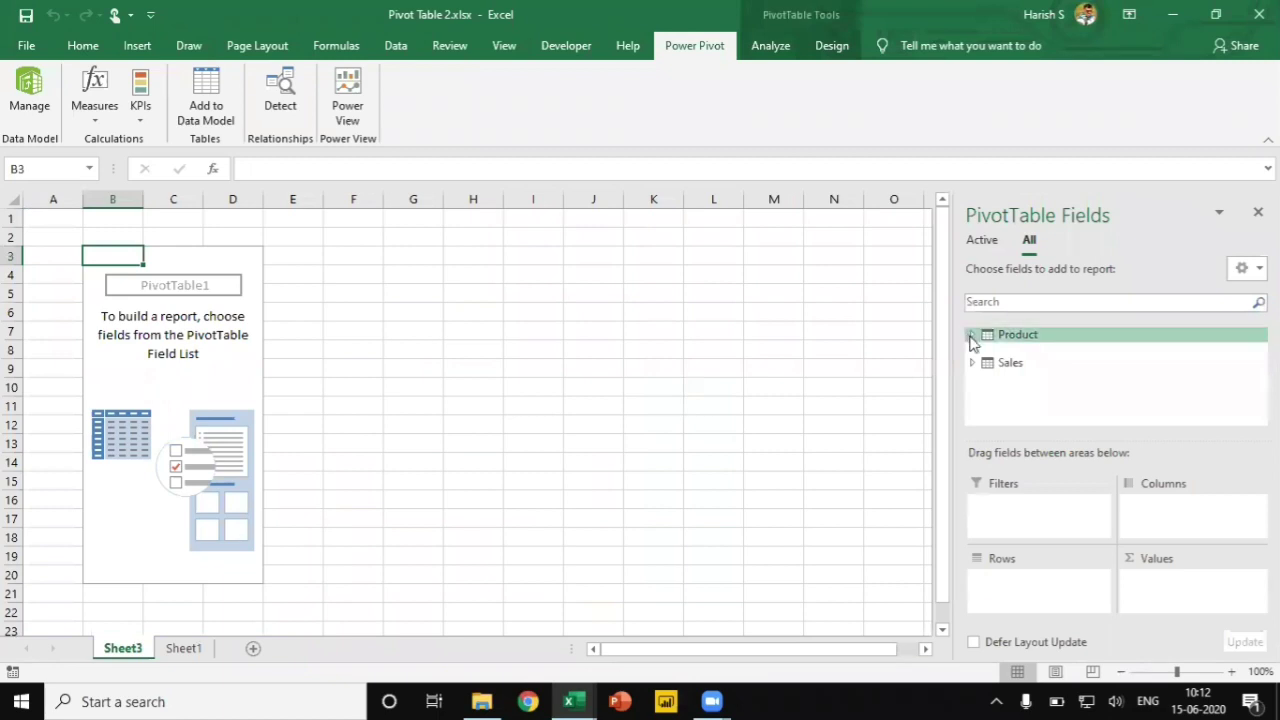
click(971, 336)
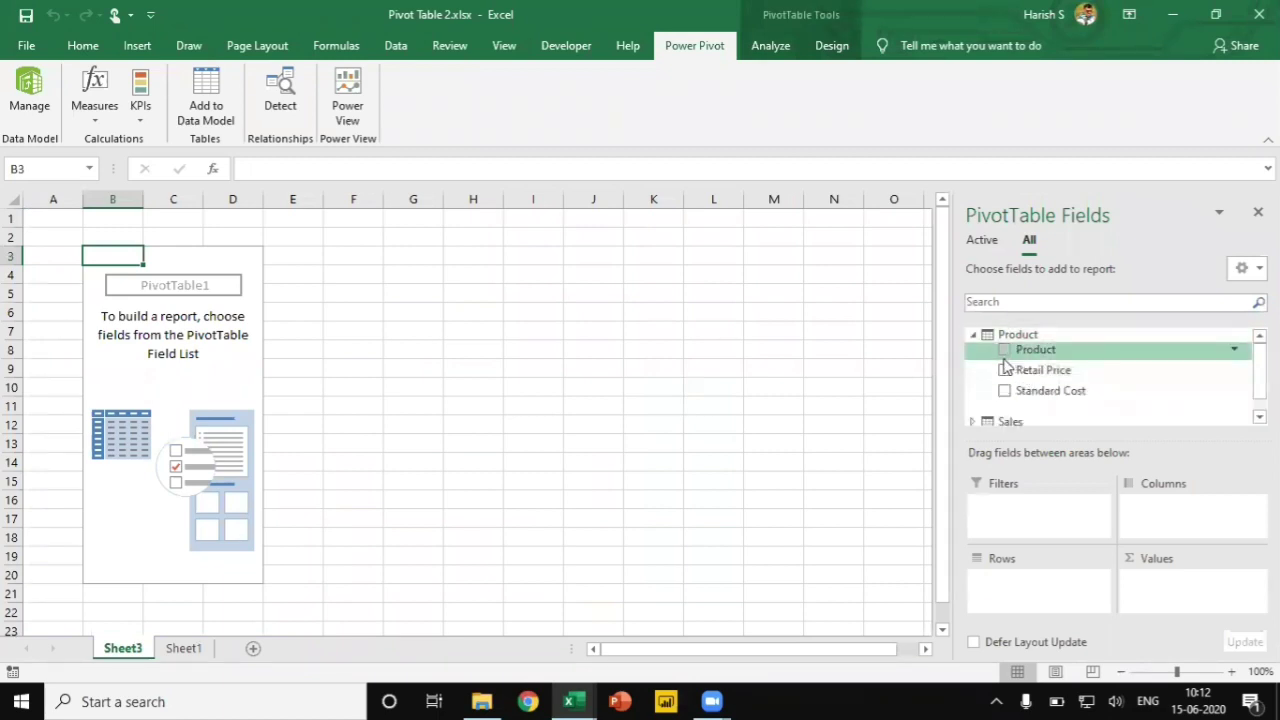
click(1005, 350)
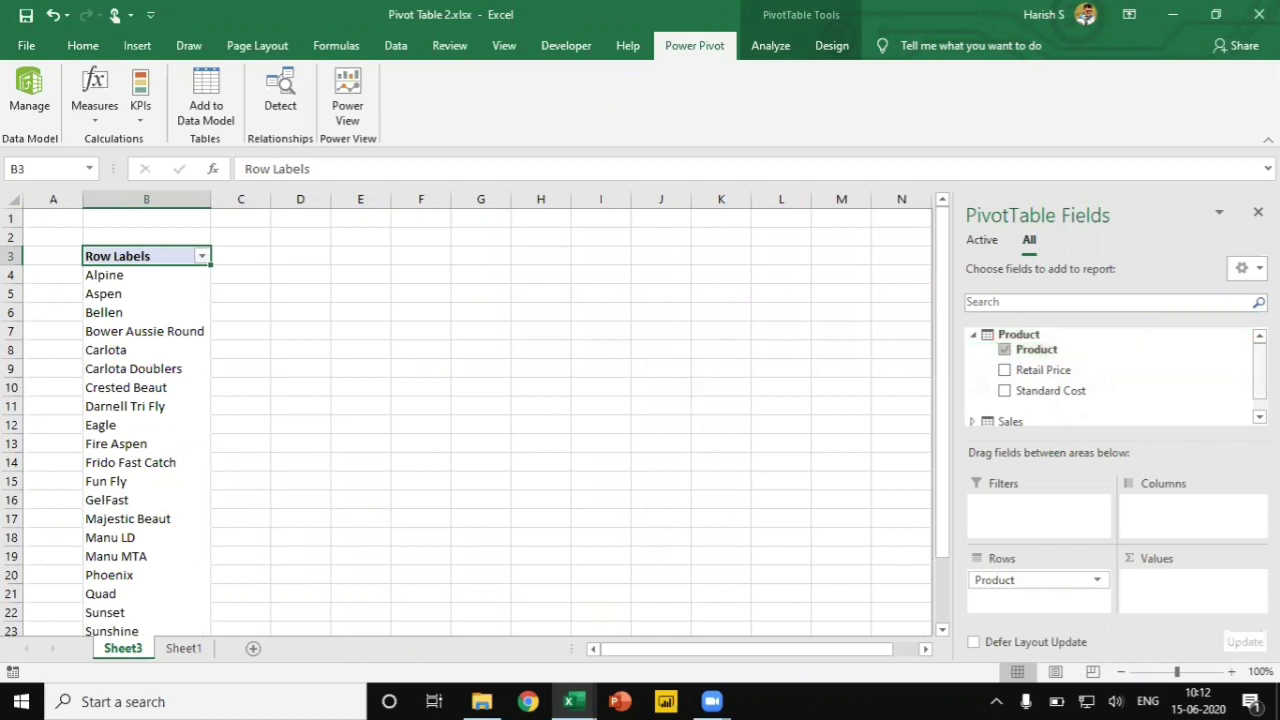
- Add the Revenue, Total Cost and Profit measures from the Sales table to the PivotTable values
scroll(1110, 380, down, 1)
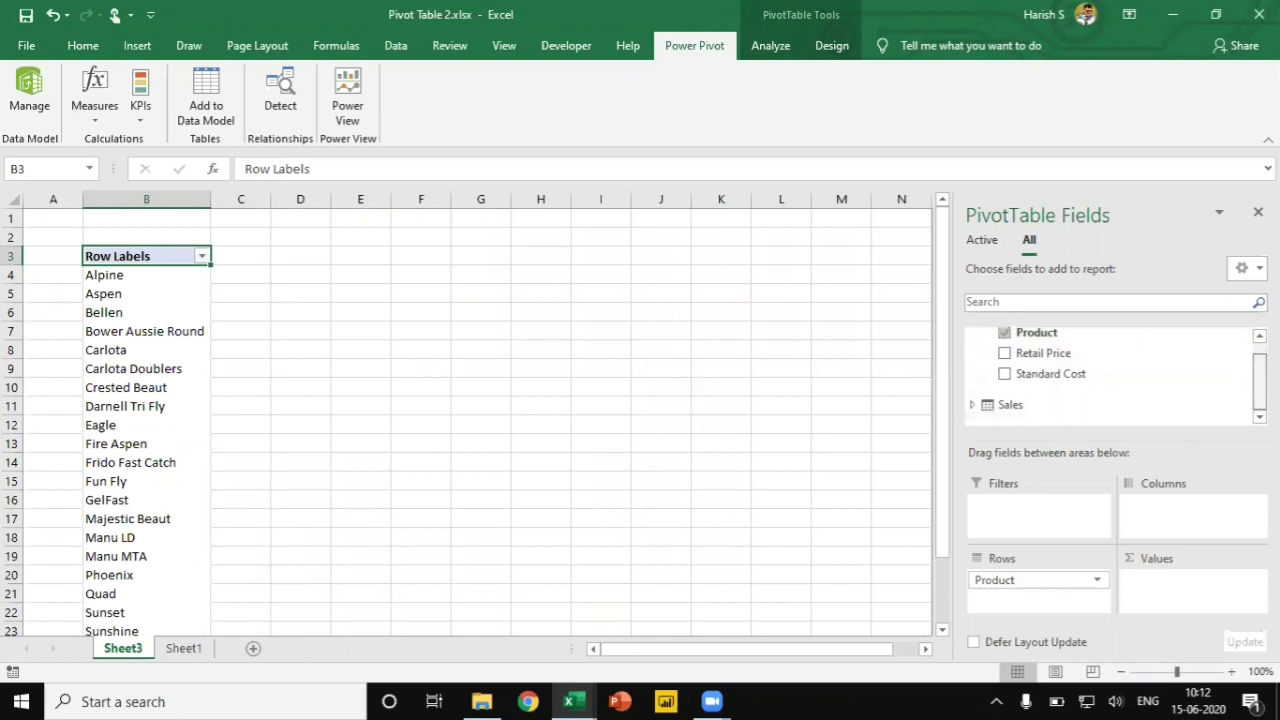
click(972, 405)
drag(1260, 374, 1260, 403)
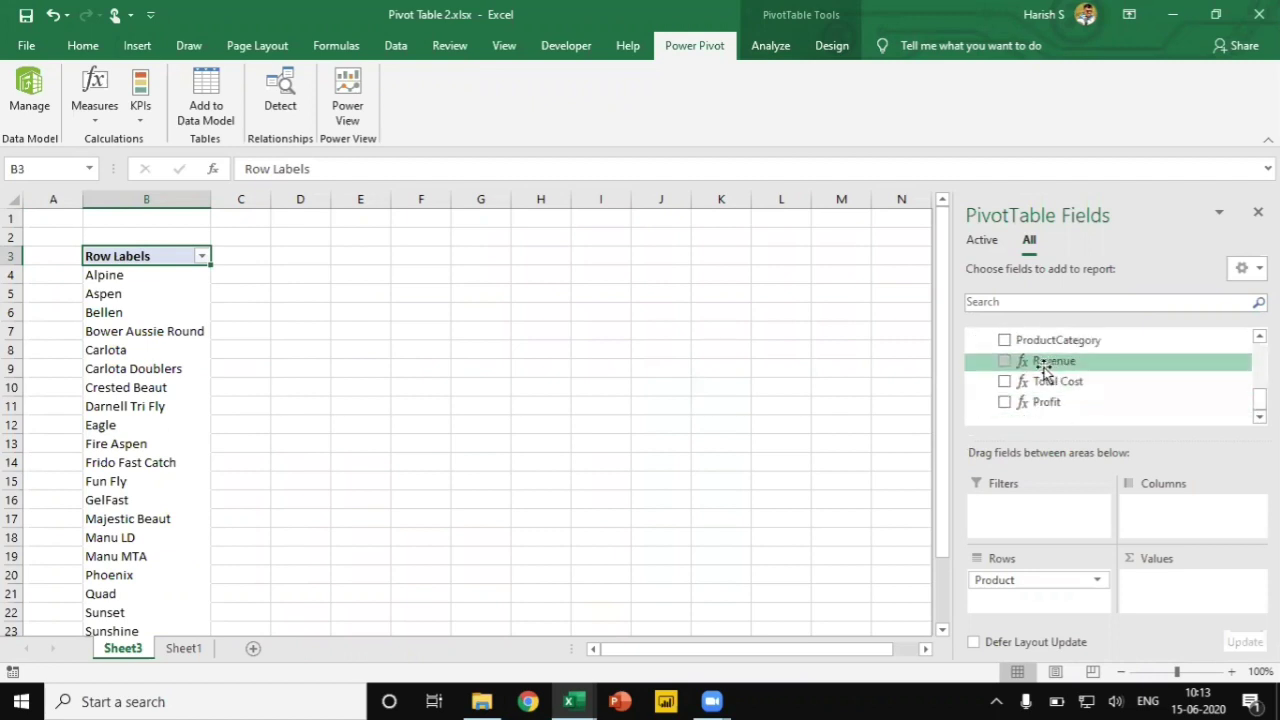
click(1004, 361)
click(1004, 381)
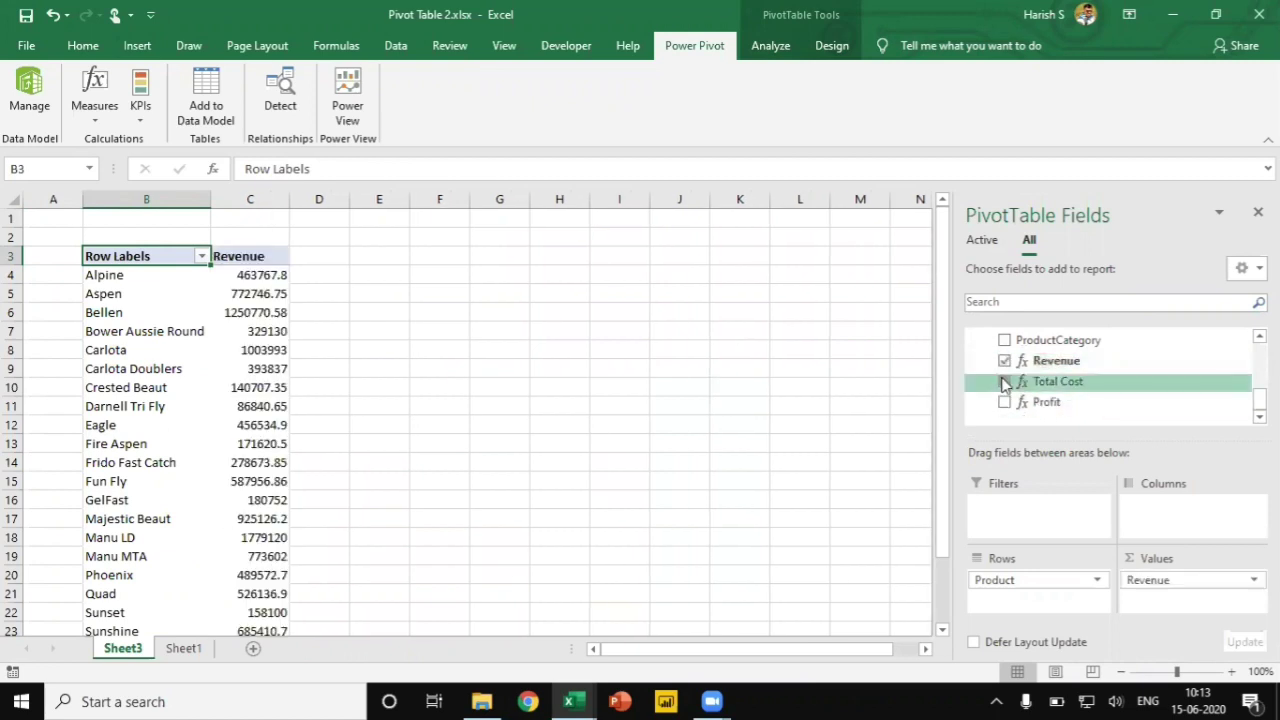
click(1004, 402)
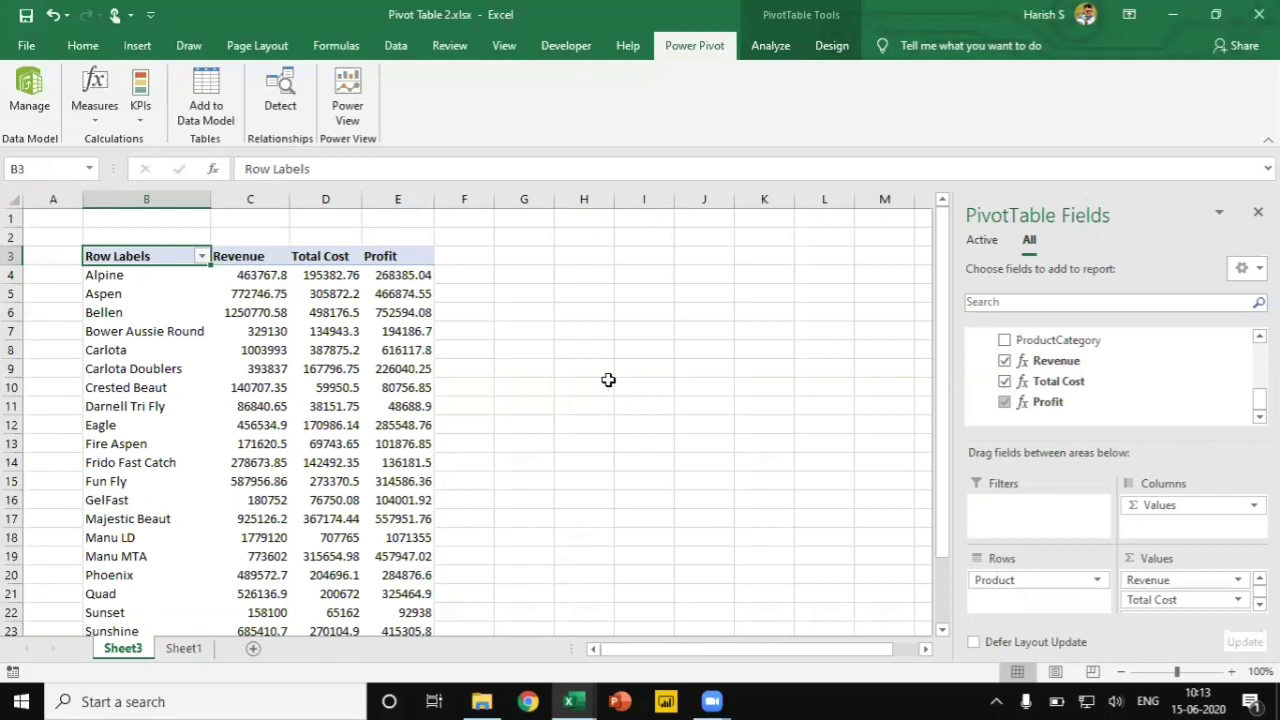
- Save the workbook and check the file size of Pivot Table 2.xlsx in the Relationship folder
click(26, 17)
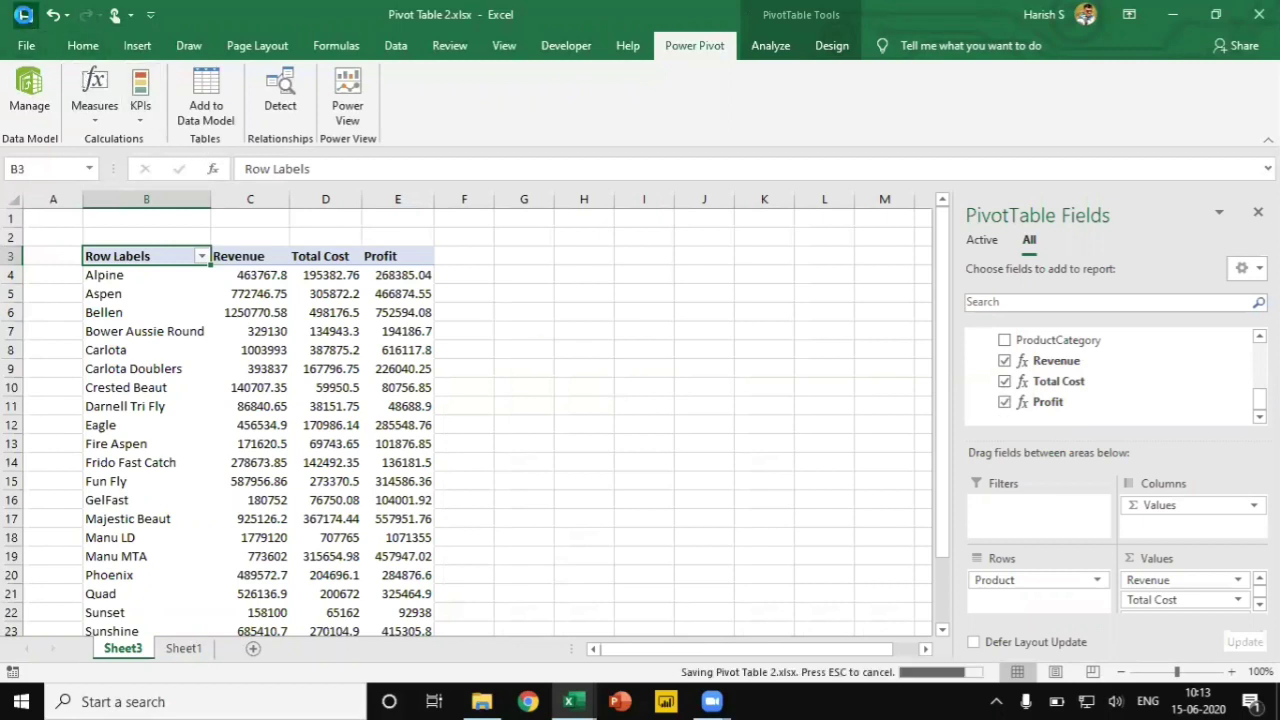
click(481, 700)
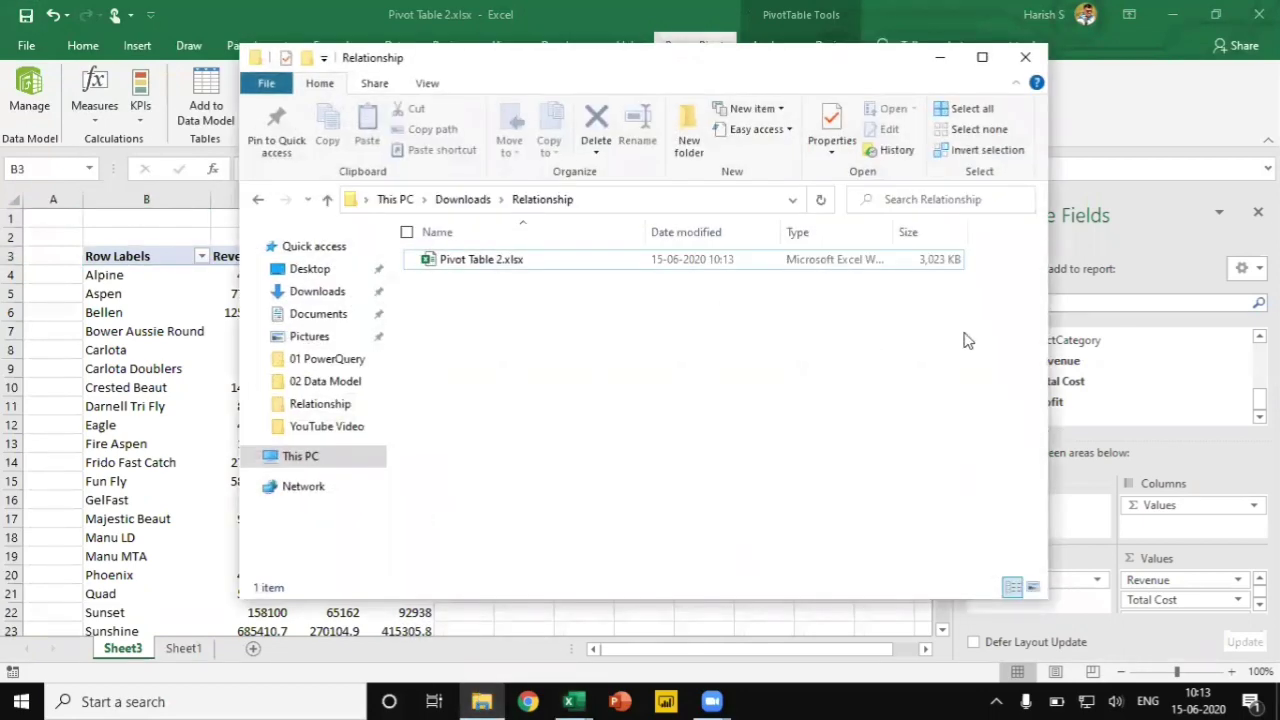